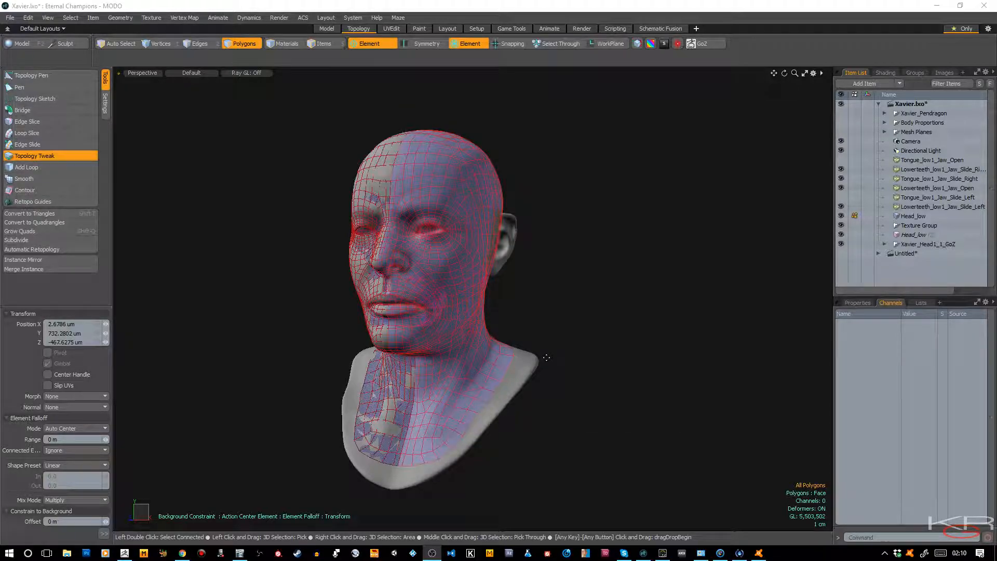
Examine the low-poly topology over the sculpted head, from the full bust to close-ups of the face.
scroll(547, 358, up, 3)
scroll(547, 357, down, 3)
drag(784, 73, 823, 68)
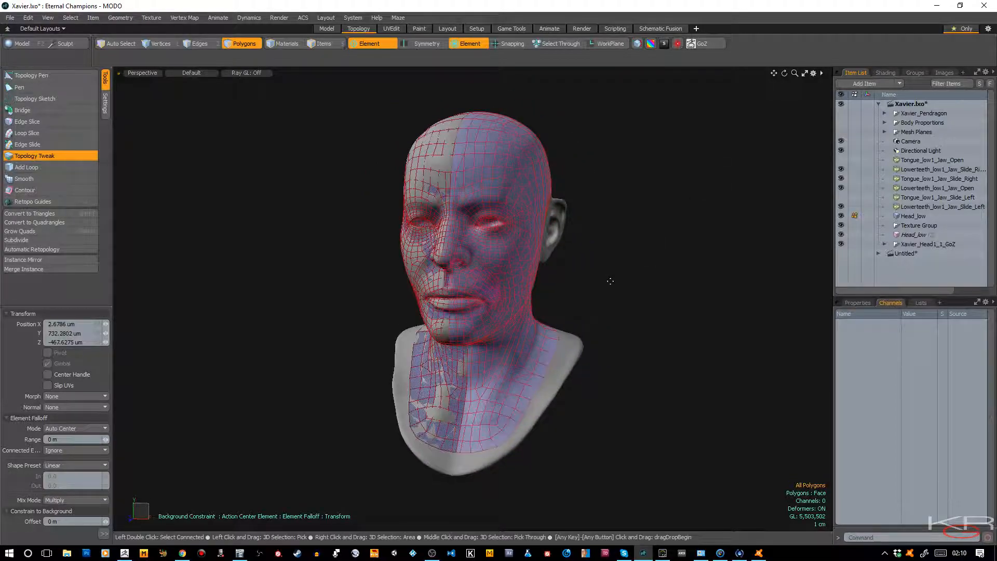
scroll(547, 249, up, 2)
scroll(547, 249, down, 2)
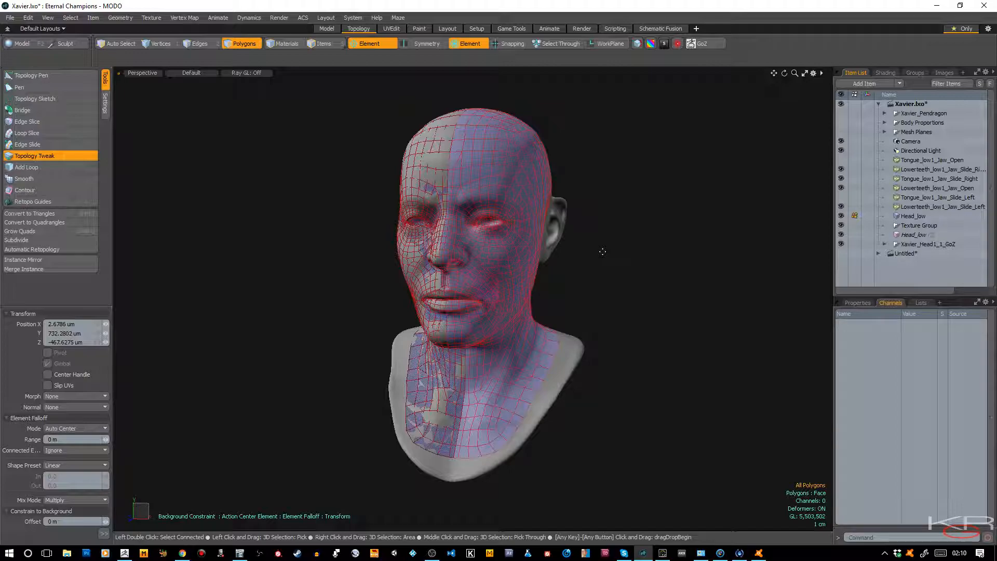
scroll(603, 266, up, 2)
scroll(602, 267, down, 1)
scroll(603, 268, up, 1)
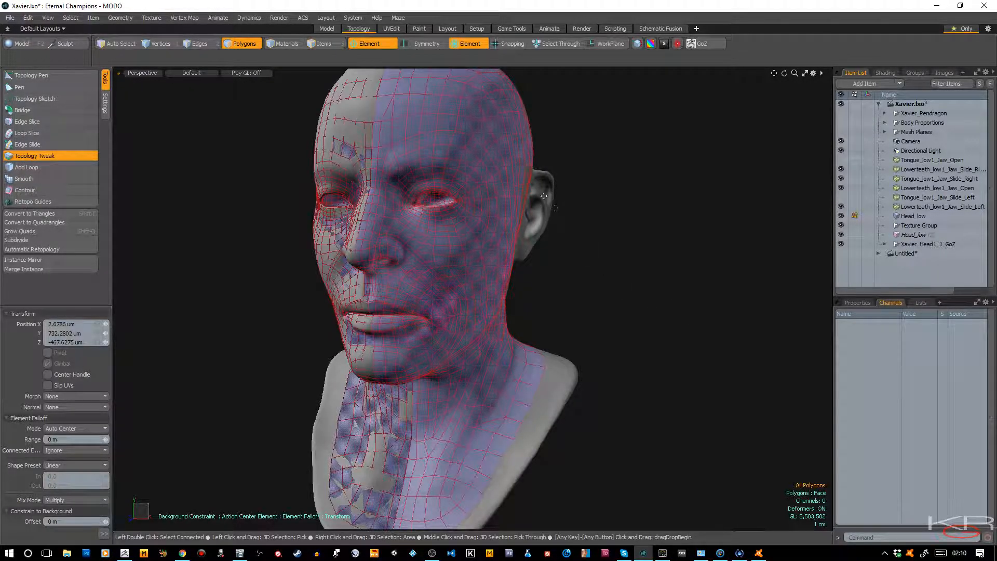
In item mode, hide the Xavier_Head1_1_GoZ sculpt to inspect the low-poly mesh alone, and show the sculpt again.
click(331, 43)
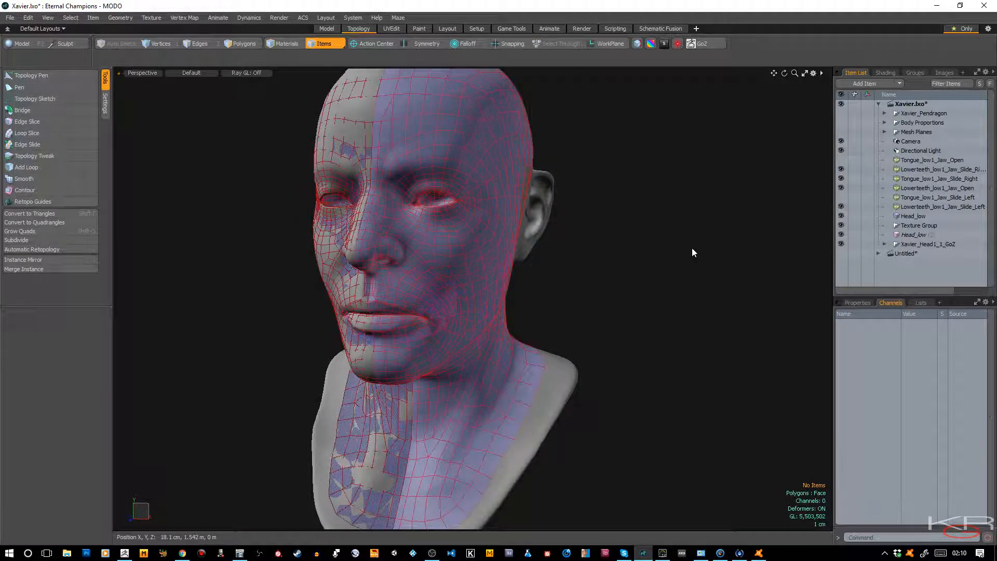
scroll(692, 248, down, 2)
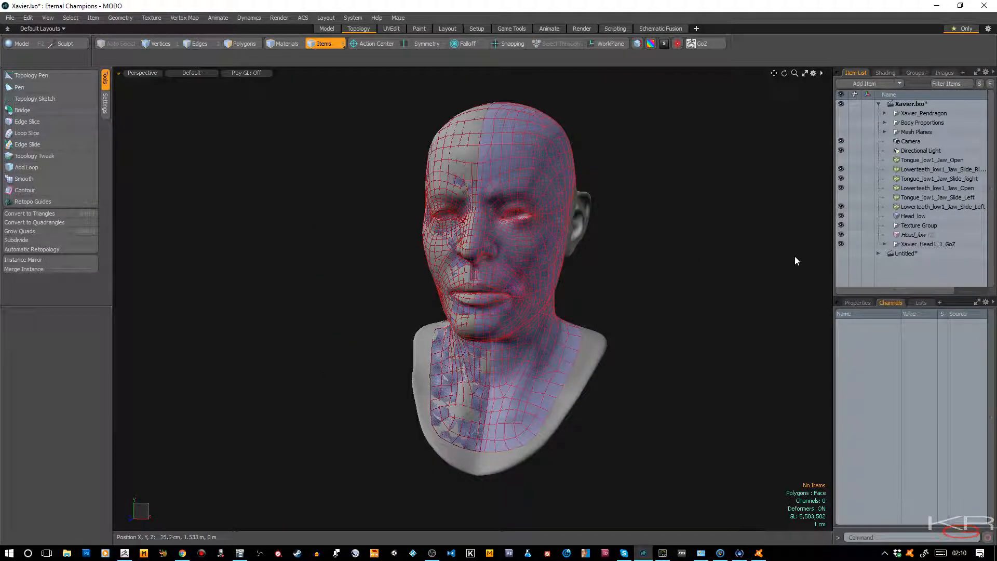
click(840, 245)
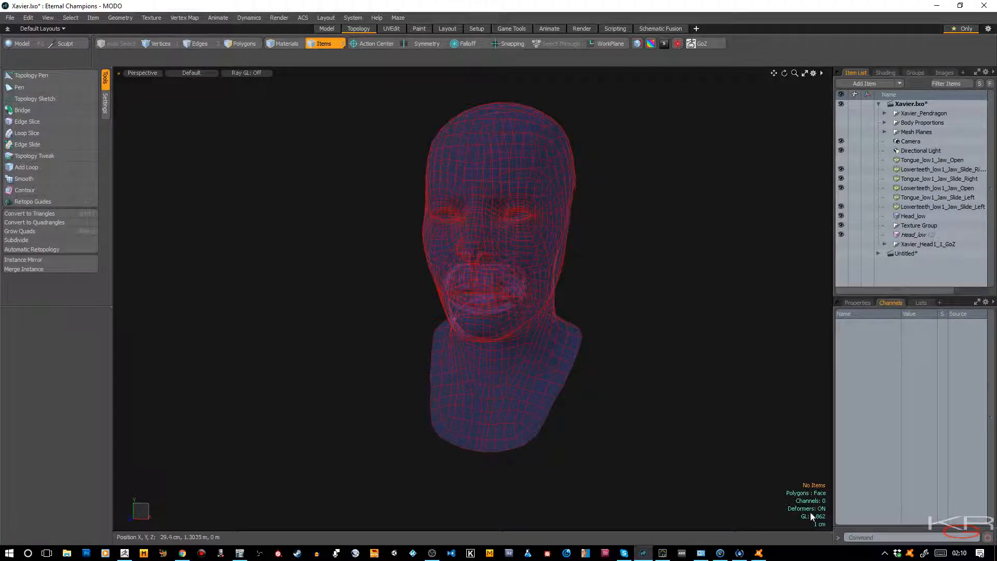
scroll(594, 242, up, 2)
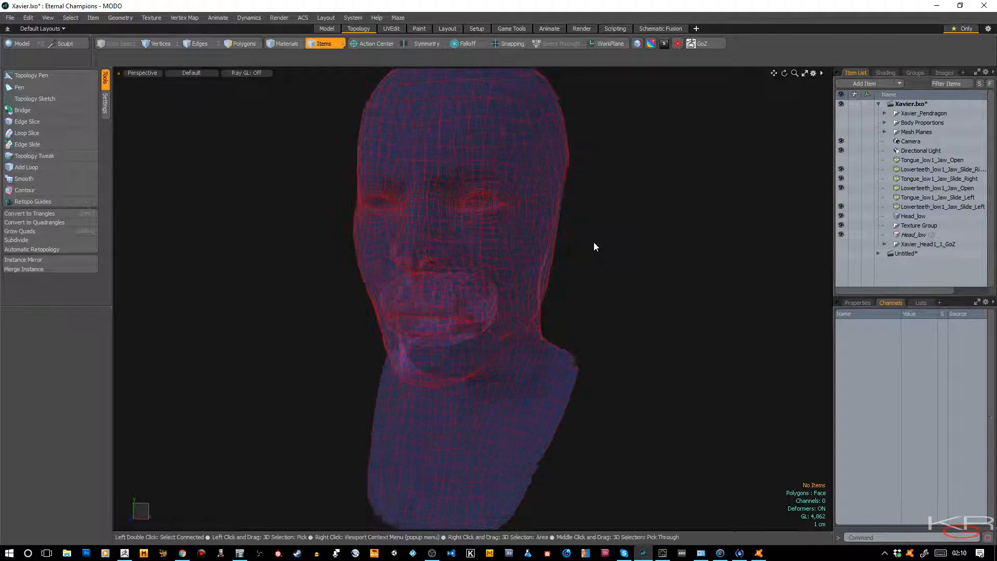
scroll(594, 242, down, 2)
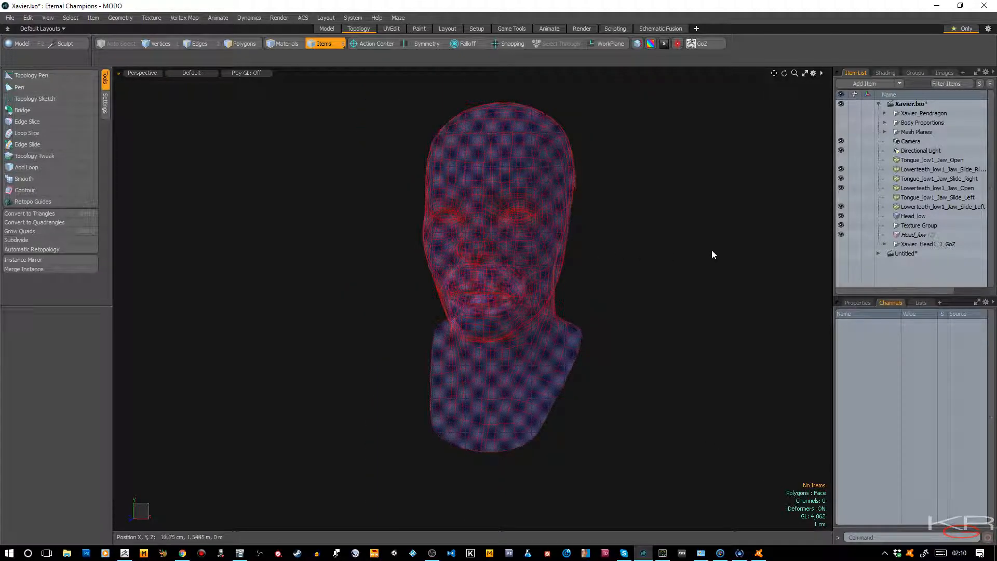
click(842, 245)
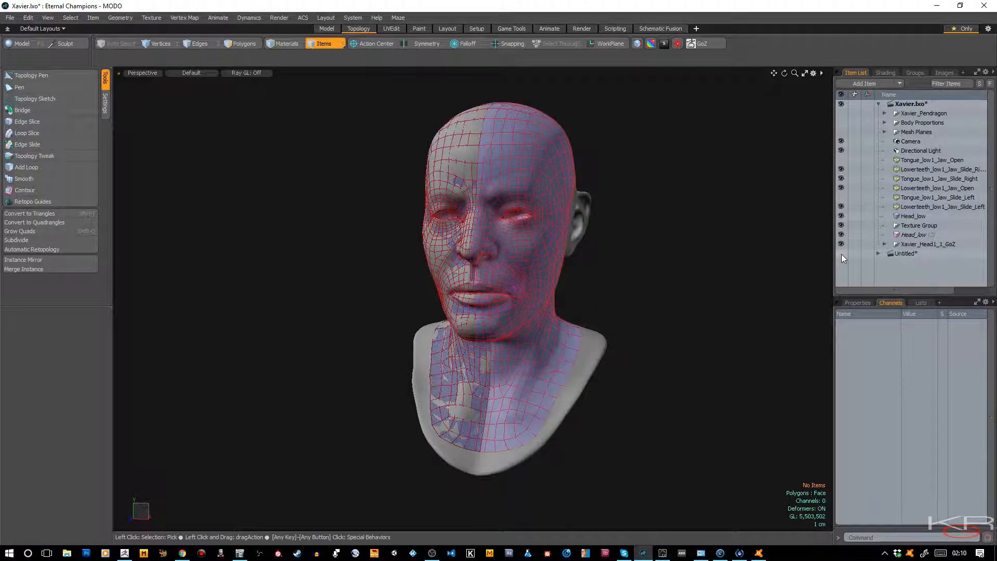
scroll(665, 214, up, 2)
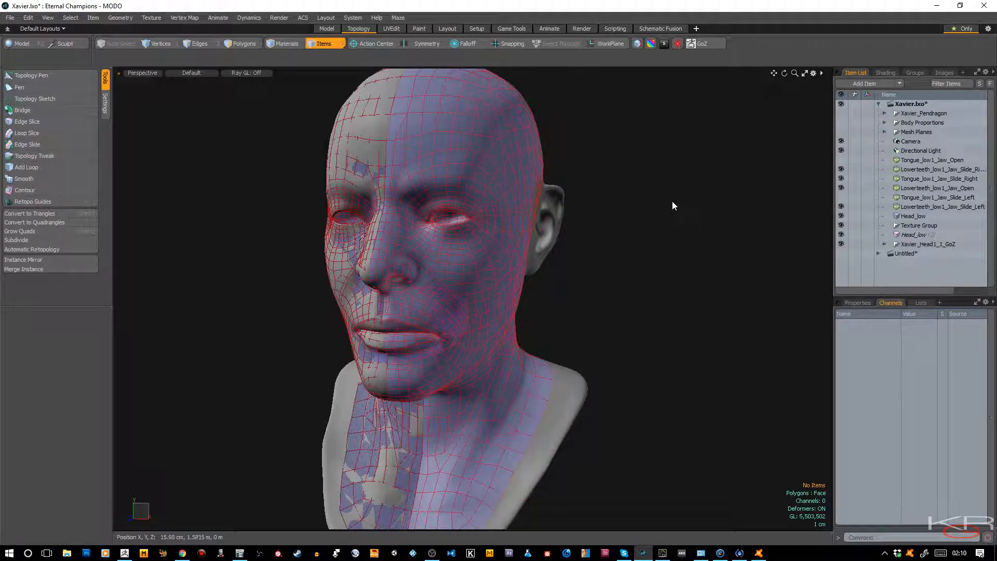
Adjust the low-poly edges behind and above the ear opening with Topology Tweak in edge mode.
drag(784, 73, 644, 79)
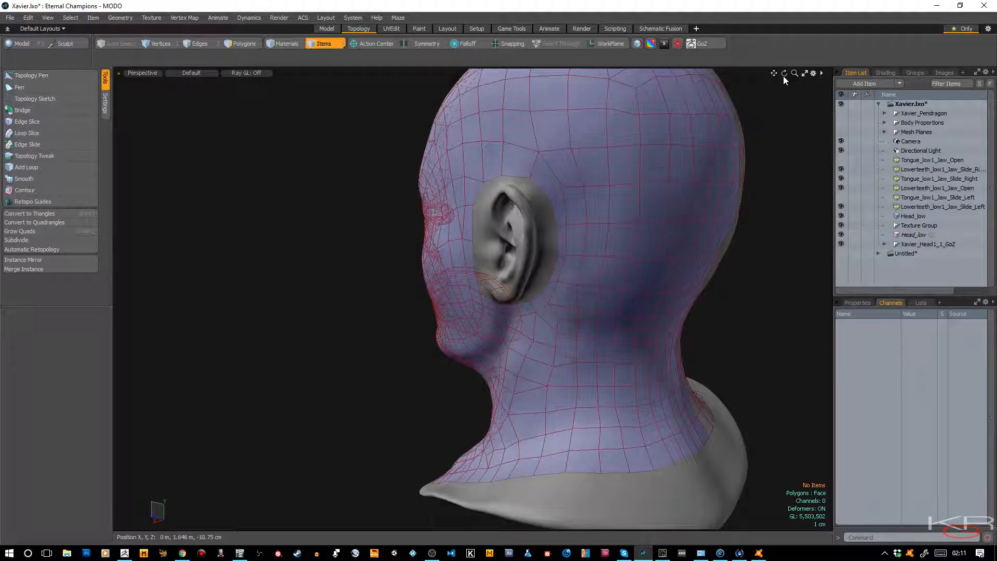
click(79, 156)
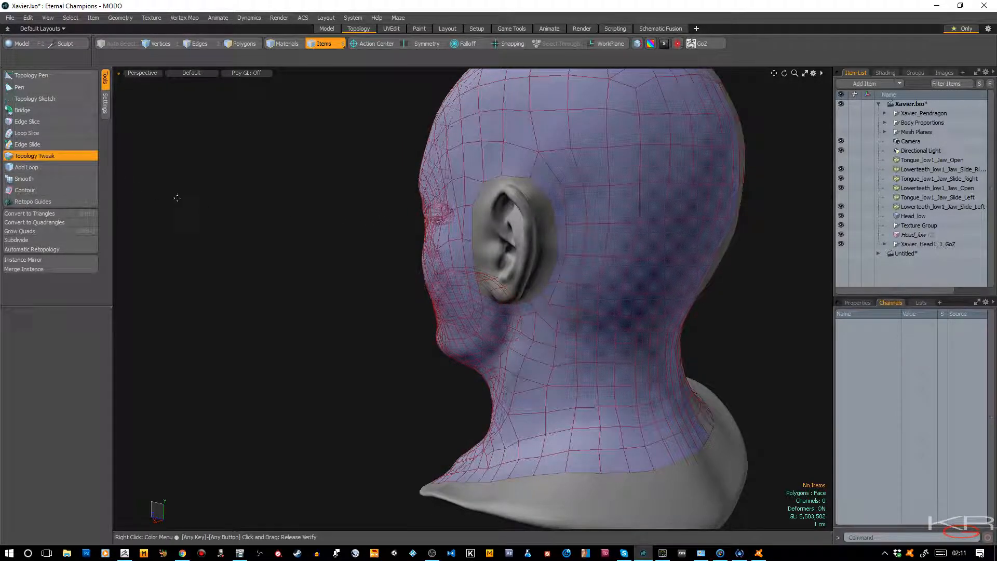
drag(549, 202, 550, 201)
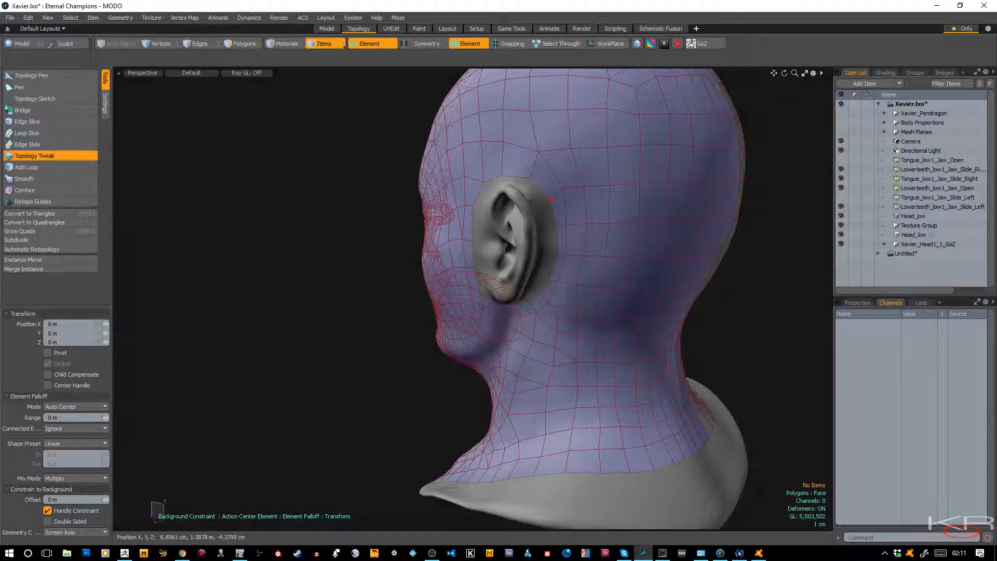
click(192, 44)
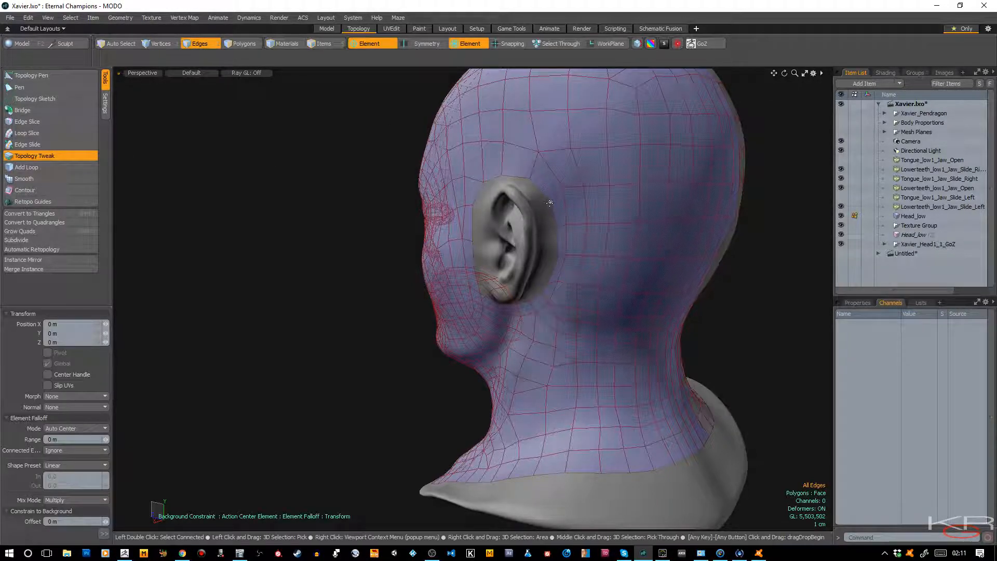
drag(549, 202, 551, 201)
drag(571, 149, 576, 148)
drag(569, 111, 570, 110)
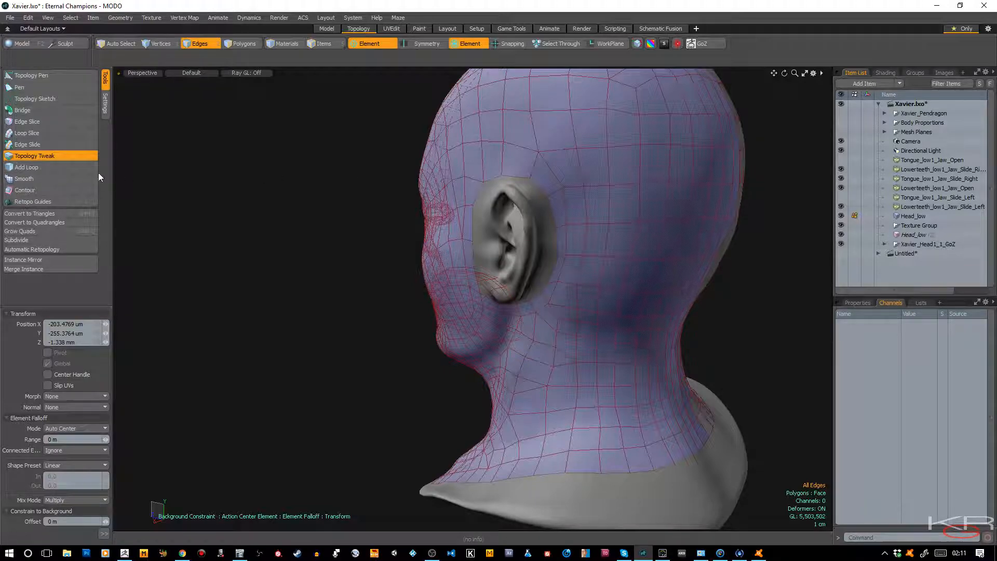
click(81, 156)
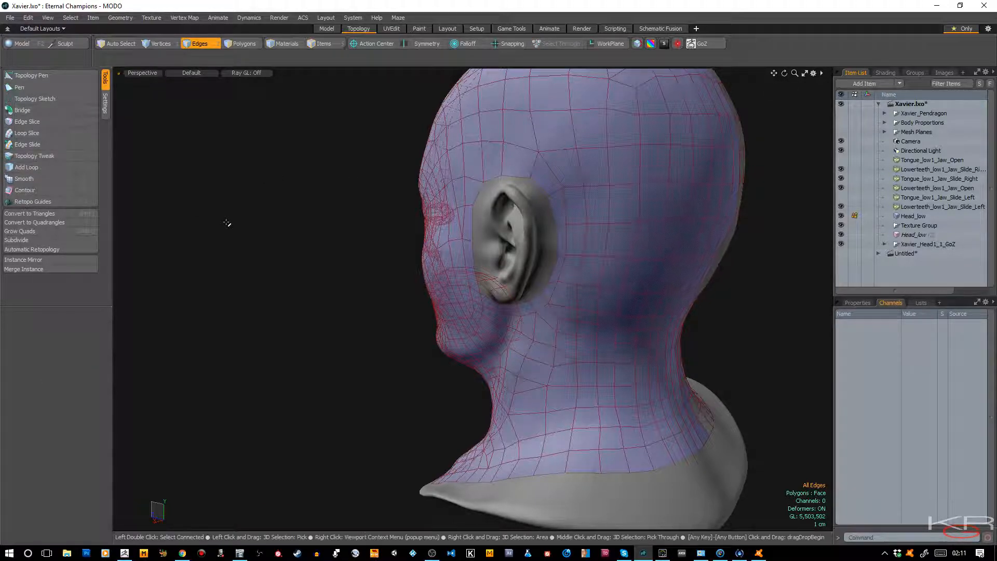
Select the Head_low mesh in item mode and send it to ZBrush with GoZ.
scroll(289, 272, down, 2)
scroll(289, 271, up, 2)
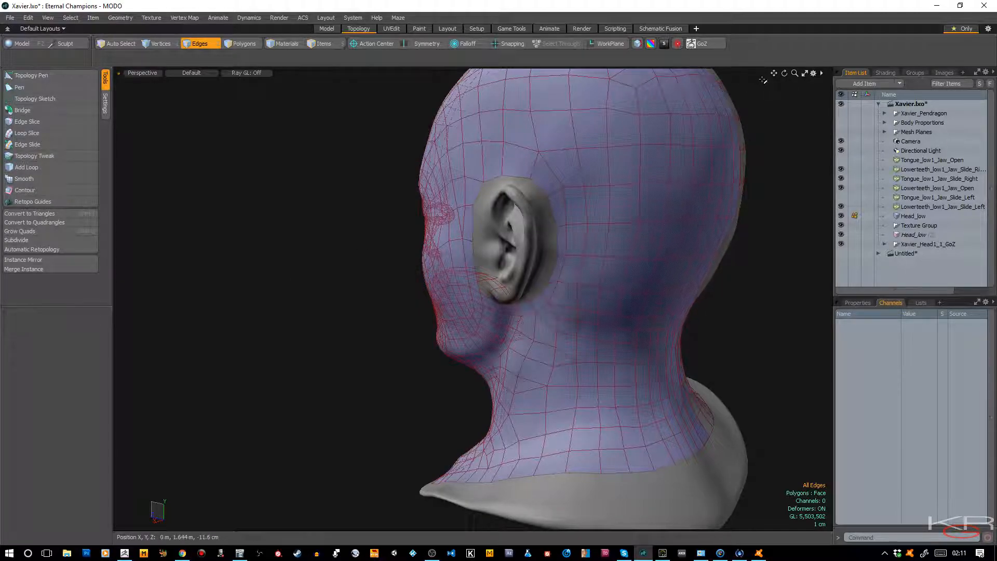
mouse_move(783, 74)
mouse_down()
mouse_move(855, 75)
mouse_move(779, 74)
mouse_move(829, 76)
mouse_move(803, 75)
mouse_up()
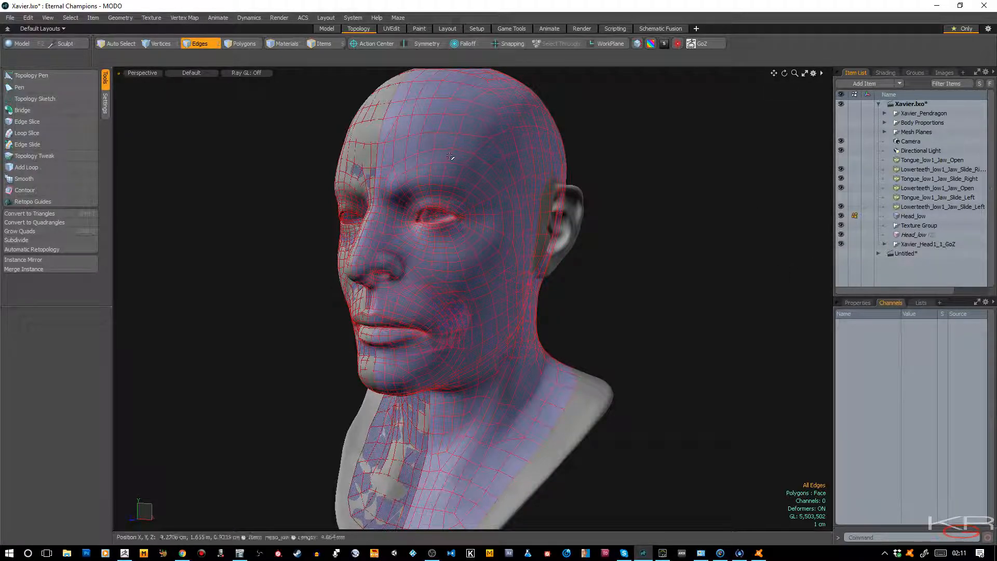
click(327, 44)
click(461, 129)
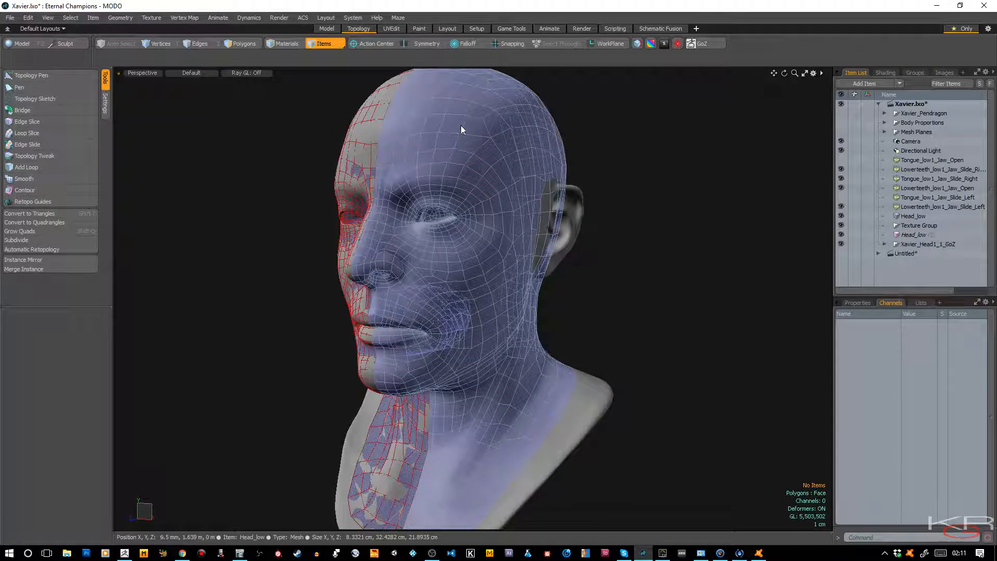
click(709, 45)
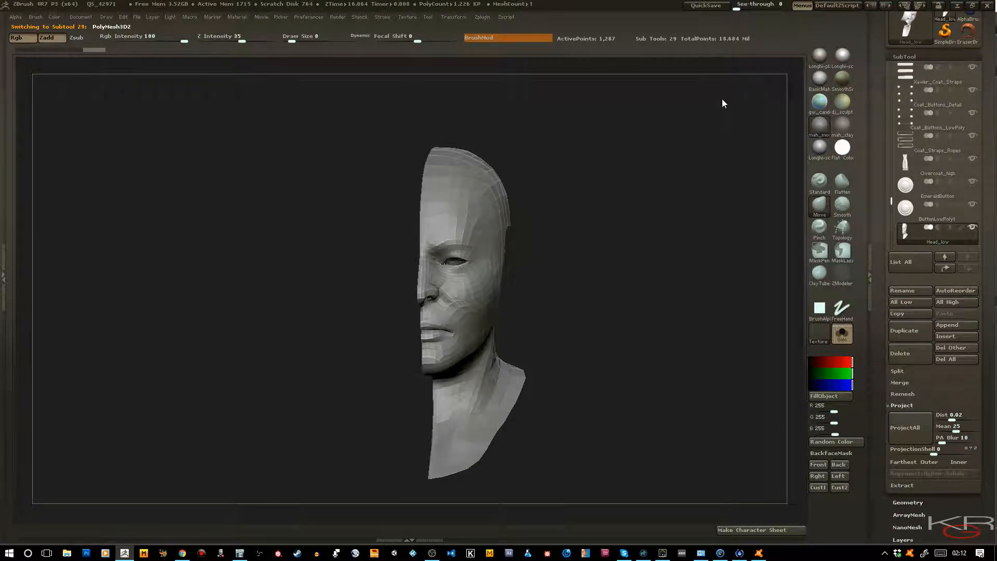
Turn off Solo, view the head in profile, and leave only the Head_low and Xavier_Head1_1 subtools visible.
click(843, 337)
shift+drag(722, 303, 687, 301)
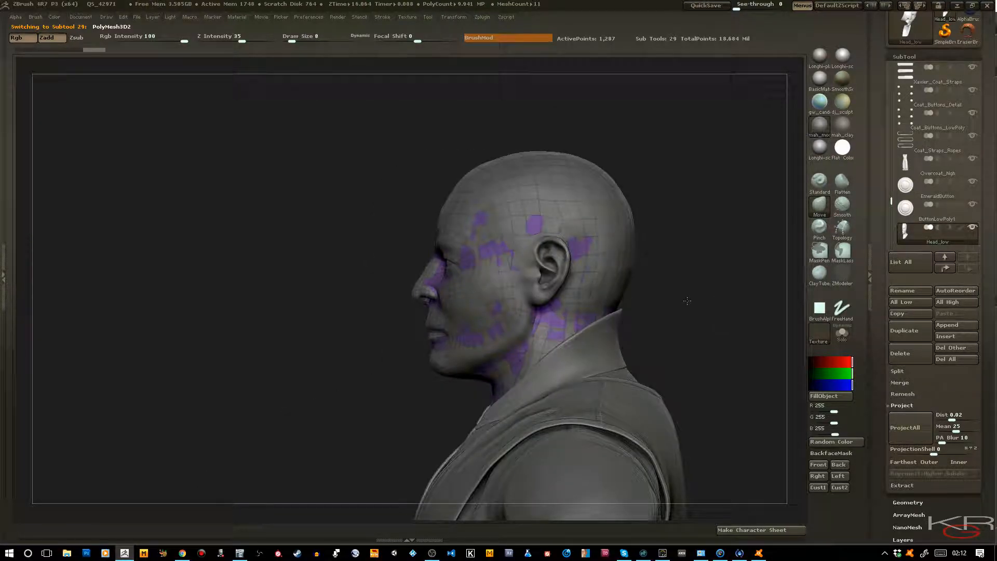
ctrl+right_drag(687, 301, 752, 313)
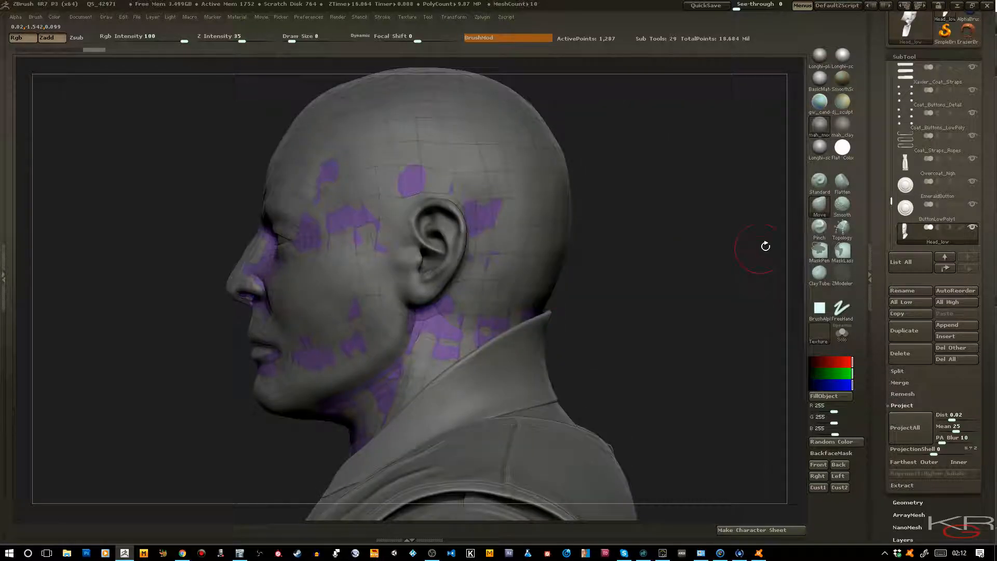
shift+click(972, 227)
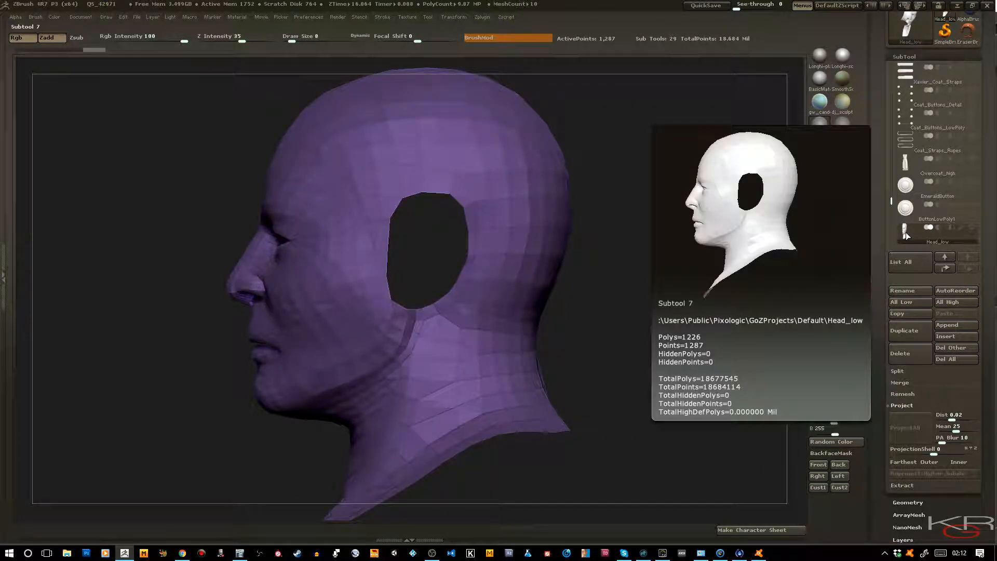
drag(891, 203, 888, 68)
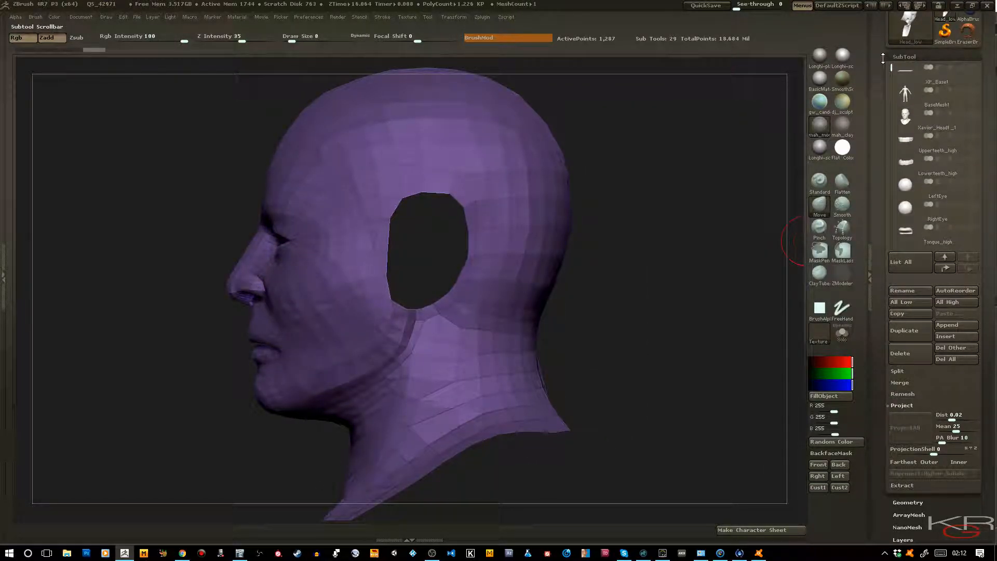
click(972, 118)
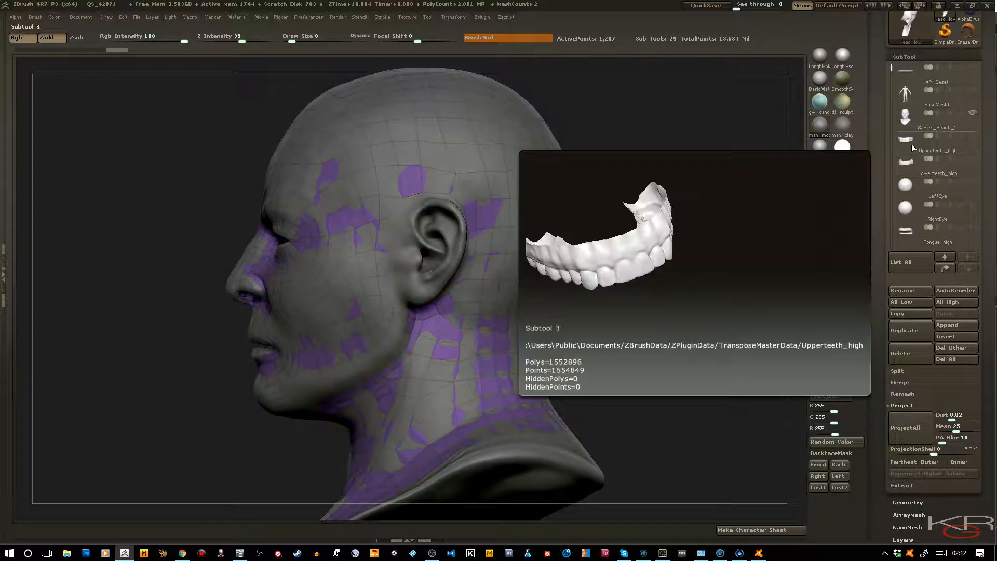
Select the Xavier_Head1_1 subtool, mask the whole ear with the MaskLasso brush, and blur the mask.
click(909, 123)
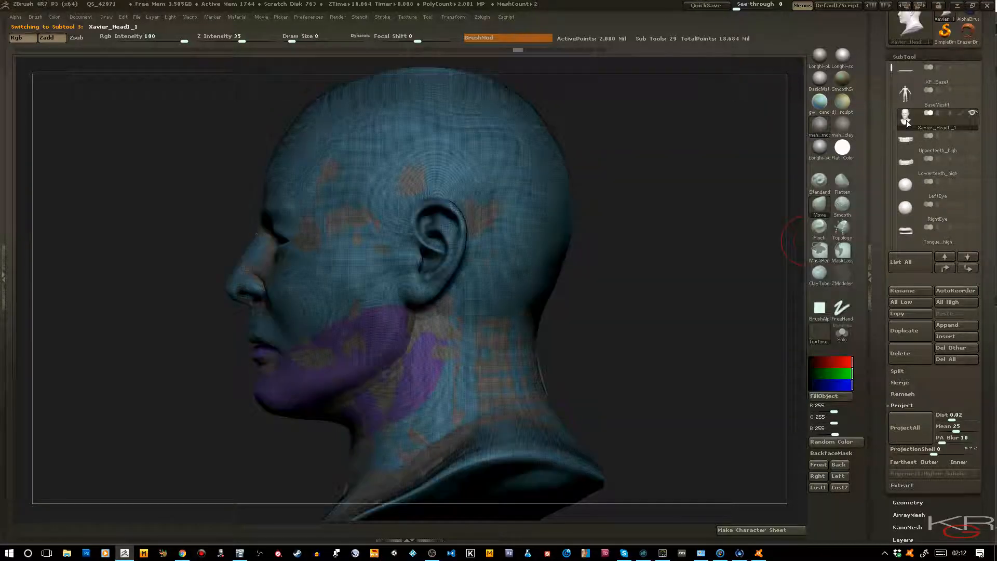
ctrl+right_drag(677, 279, 700, 343)
right_drag(747, 312, 637, 356)
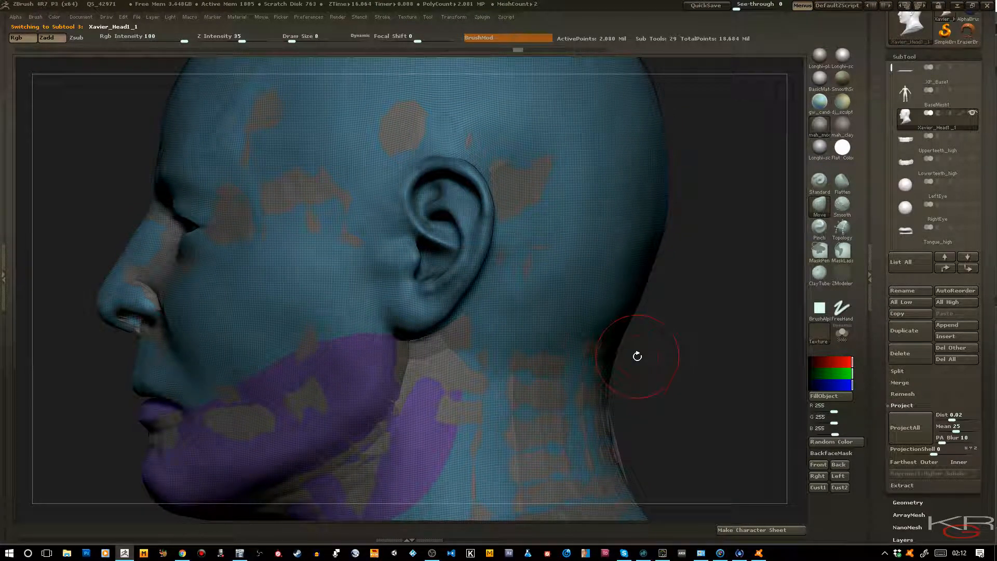
ctrl+click(842, 254)
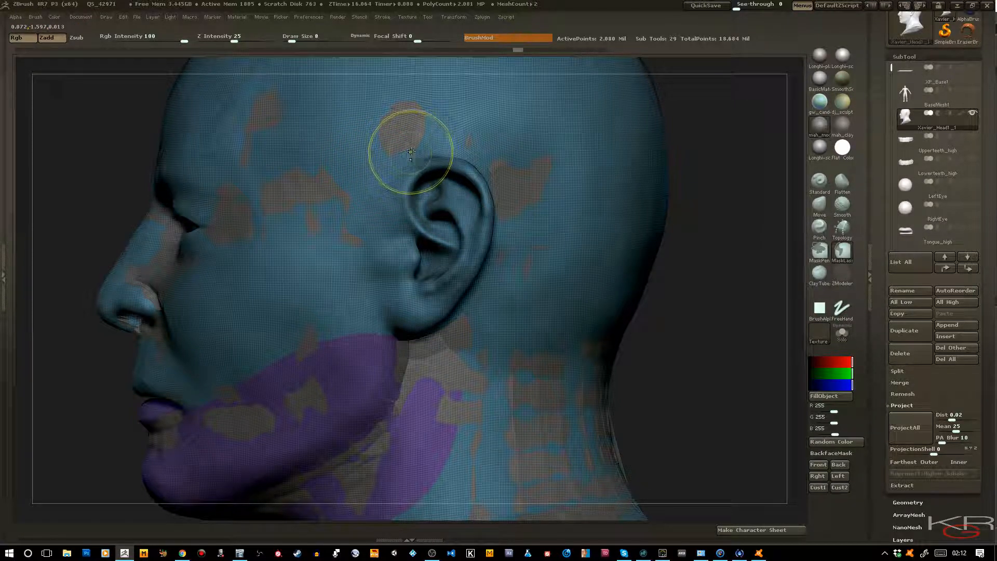
mouse_move(376, 204)
ctrl+mouse_down()
mouse_move(374, 284)
mouse_move(394, 327)
mouse_move(423, 343)
mouse_move(470, 317)
mouse_move(488, 289)
mouse_move(514, 221)
mouse_move(514, 189)
mouse_move(478, 150)
mouse_move(408, 142)
ctrl+mouse_up()
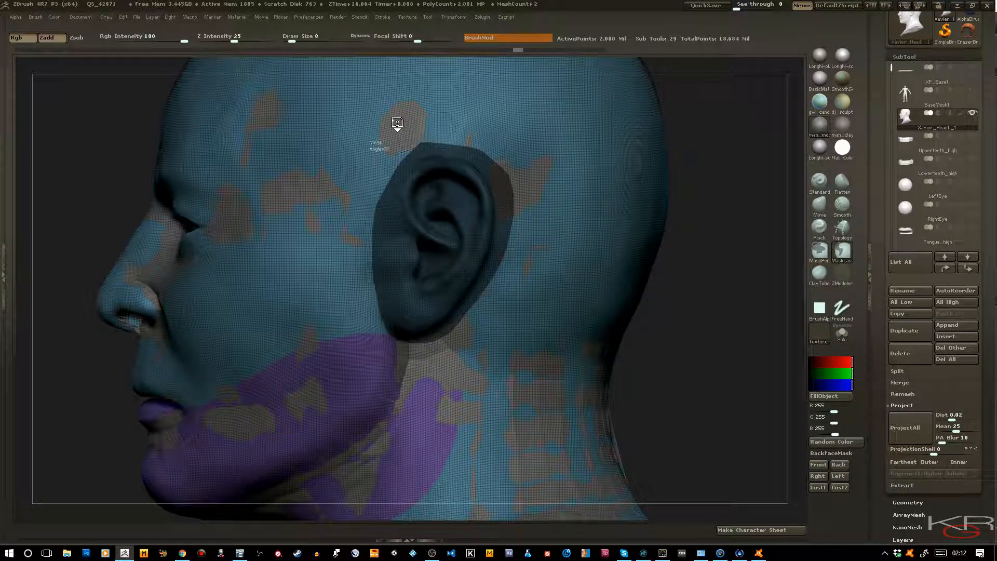
ctrl+click(398, 125)
mouse_move(673, 261)
mouse_down()
mouse_move(702, 268)
mouse_move(664, 264)
mouse_up()
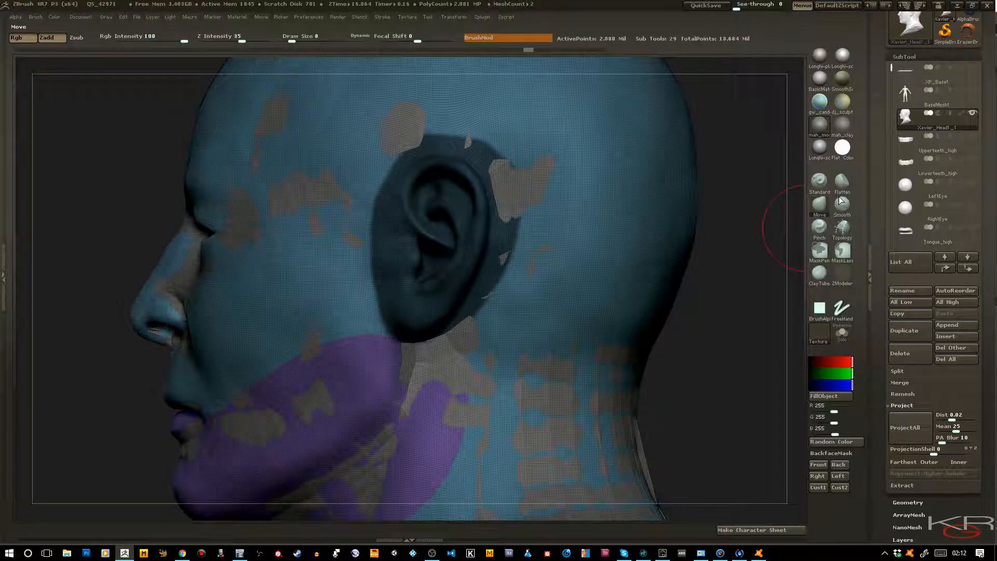
Select the Head_low subtool to compare its ear opening with the sculpt, and reselect Xavier_Head1_1.
drag(892, 68, 890, 210)
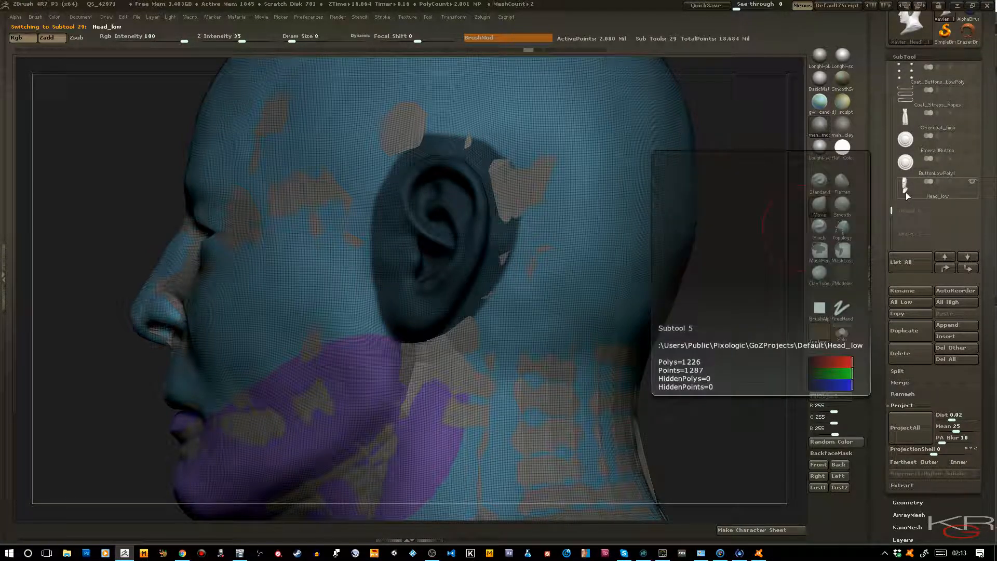
click(906, 192)
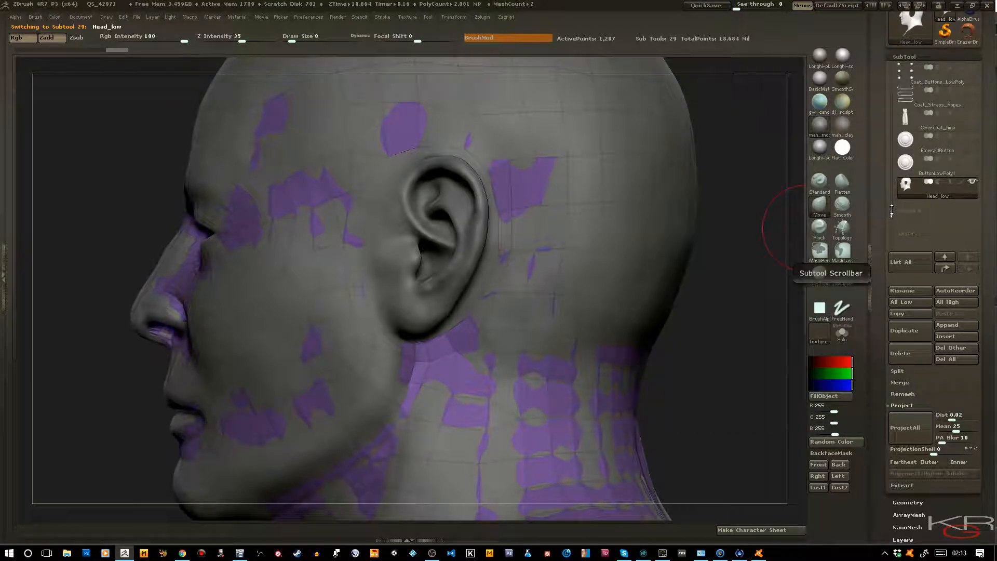
drag(894, 190, 880, 62)
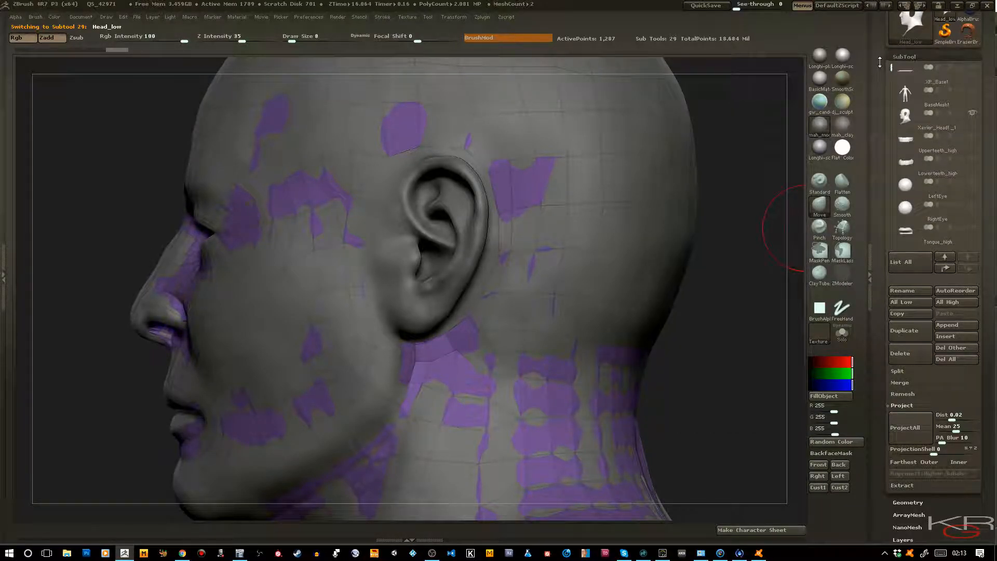
click(904, 116)
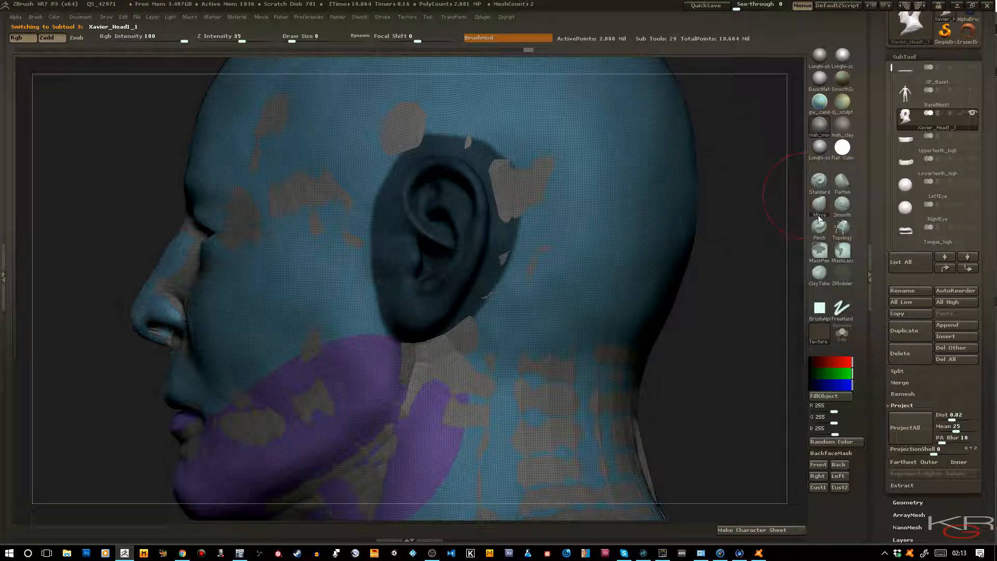
mouse_move(843, 264)
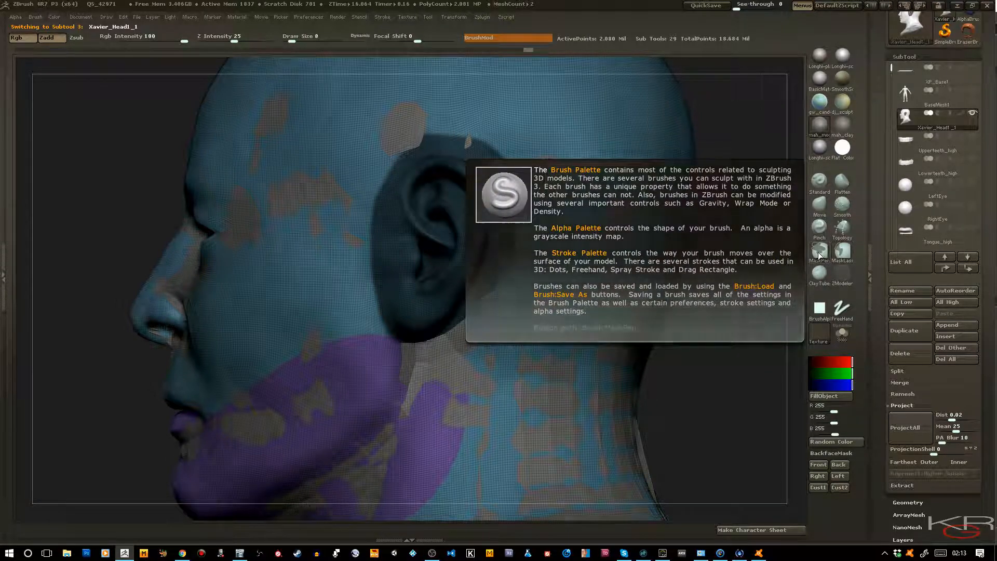
Turn off the polyframe display and erase the excess mask above and behind the ear with the MaskPen brush.
key(bracketleft)
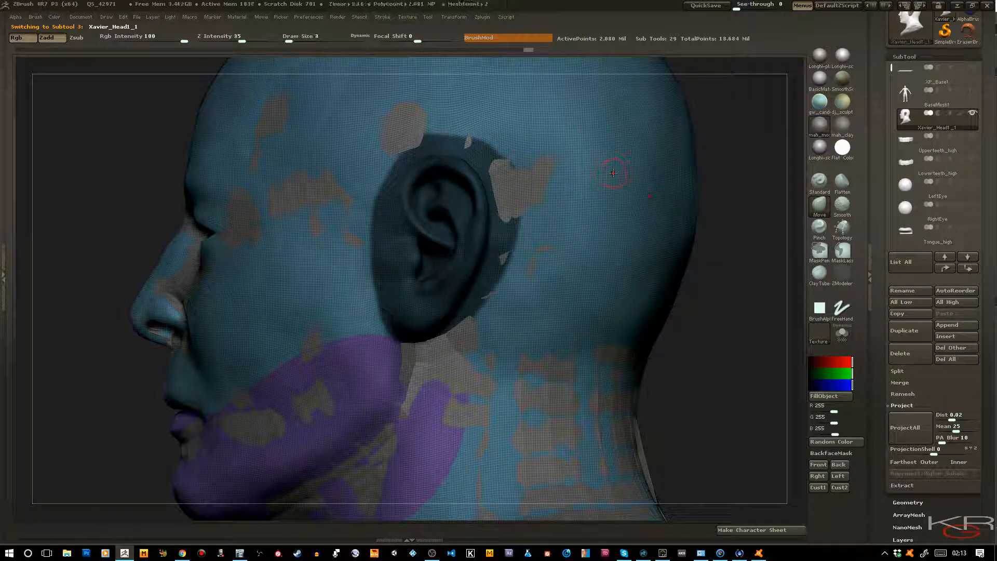
key(shift+f)
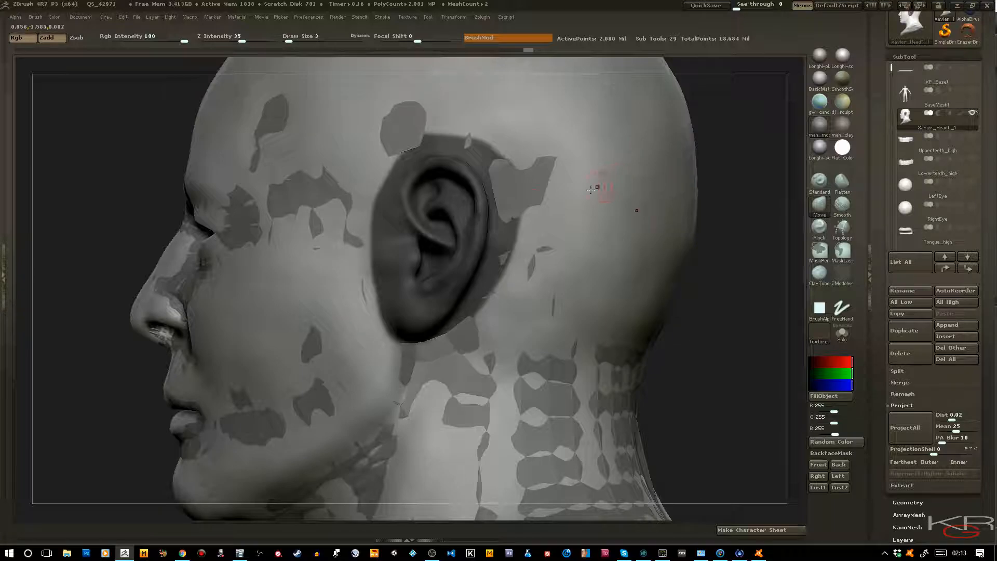
key(ctrl)
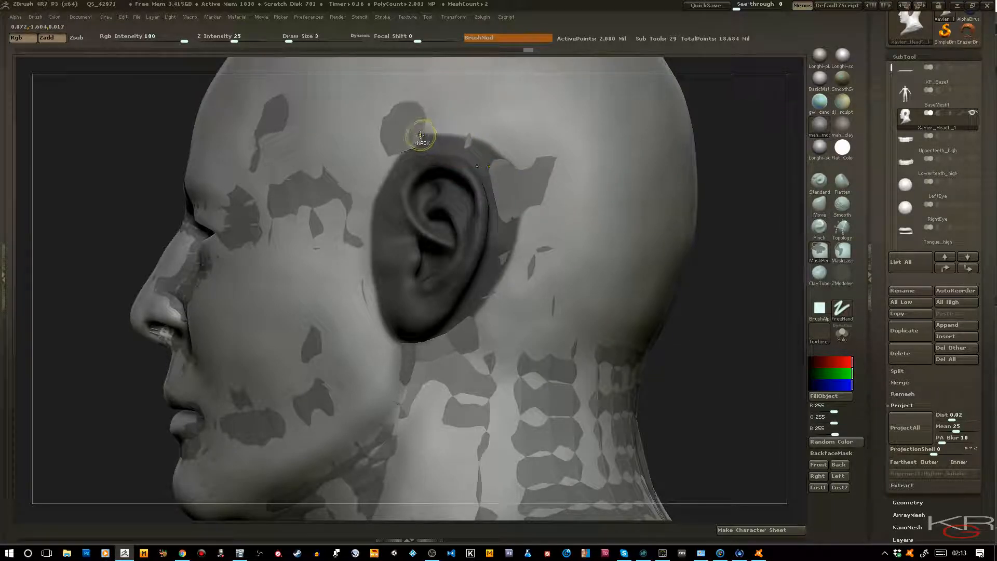
mouse_move(419, 137)
ctrl+alt+mouse_down()
mouse_move(481, 143)
mouse_move(508, 197)
mouse_move(499, 259)
mouse_move(515, 241)
ctrl+alt+mouse_up()
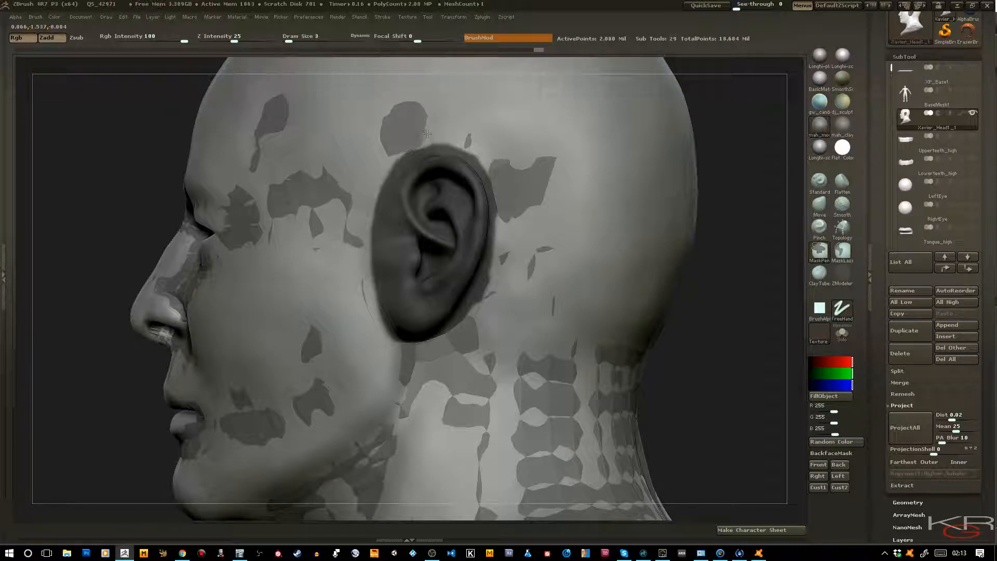
ctrl+click(511, 161)
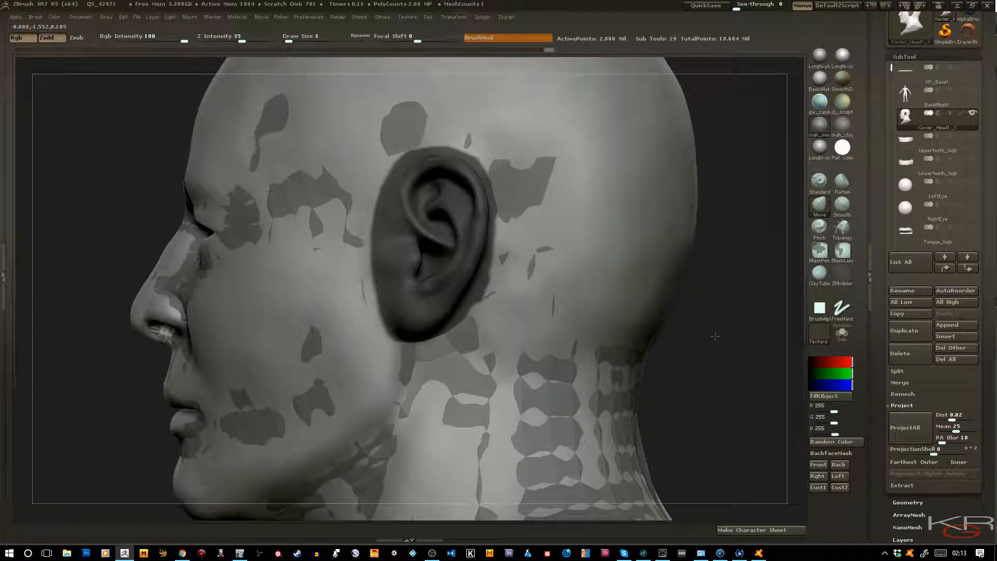
View the head from behind and remove the mask from the opposite ear.
shift+drag(716, 336, 667, 336)
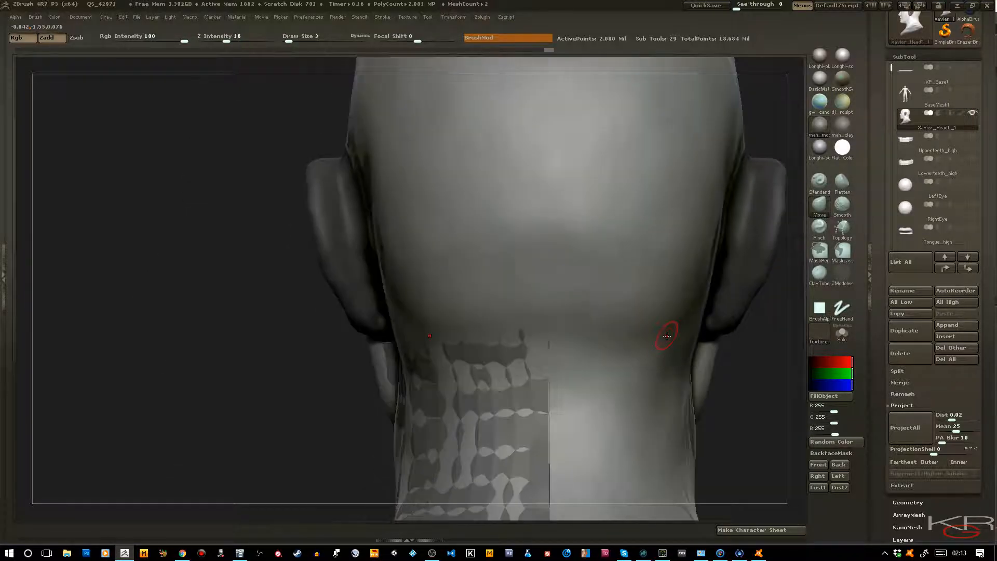
mouse_move(672, 324)
ctrl+right_down()
mouse_move(665, 268)
mouse_move(636, 287)
ctrl+right_up()
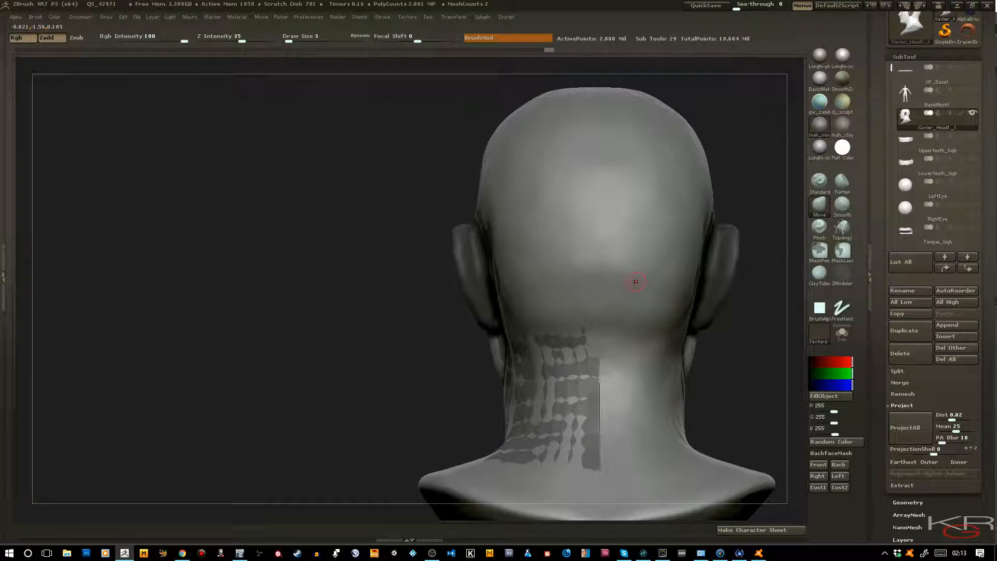
mouse_move(779, 181)
ctrl+mouse_down()
mouse_move(760, 243)
mouse_move(675, 356)
mouse_move(609, 395)
ctrl+mouse_up()
Set the mask brush's draw size to 2 and tighten the mask along the back edge of the ear down to the lobe.
mouse_move(309, 304)
mouse_down()
mouse_move(332, 291)
mouse_move(338, 260)
mouse_move(322, 227)
mouse_move(266, 228)
mouse_move(291, 322)
mouse_up()
ctrl+right_drag(349, 341, 350, 319)
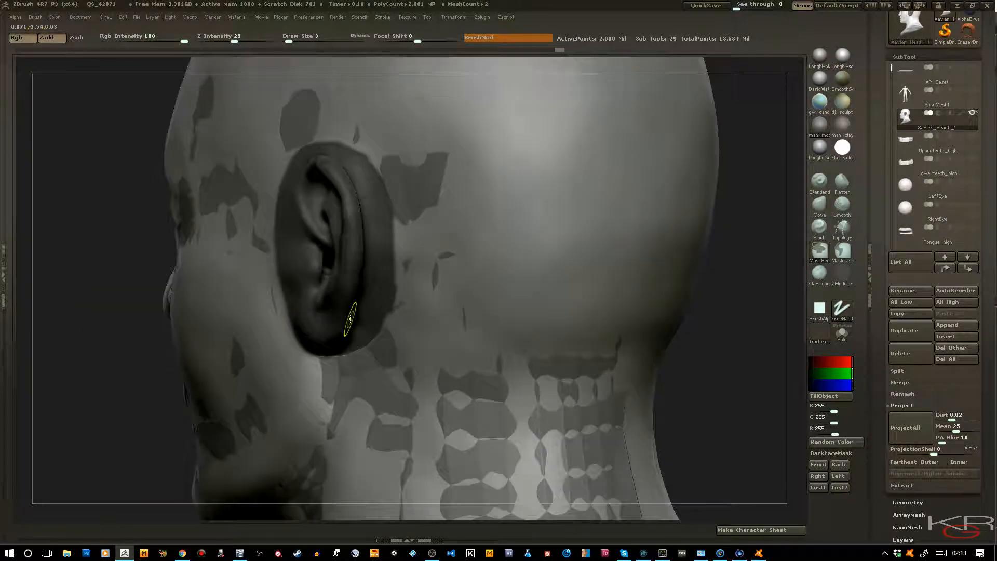
alt+drag(140, 372, 210, 348)
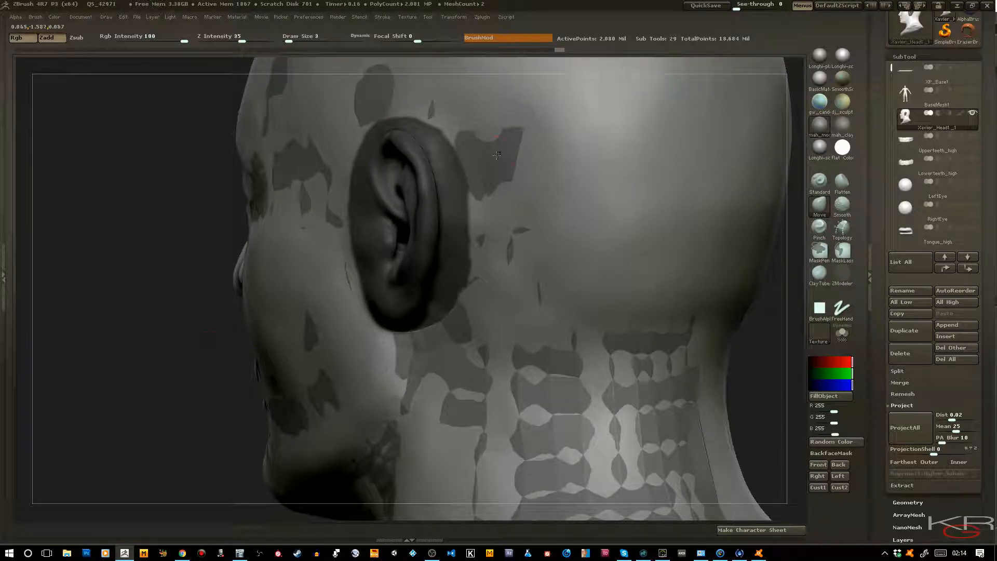
right_drag(490, 152, 480, 158)
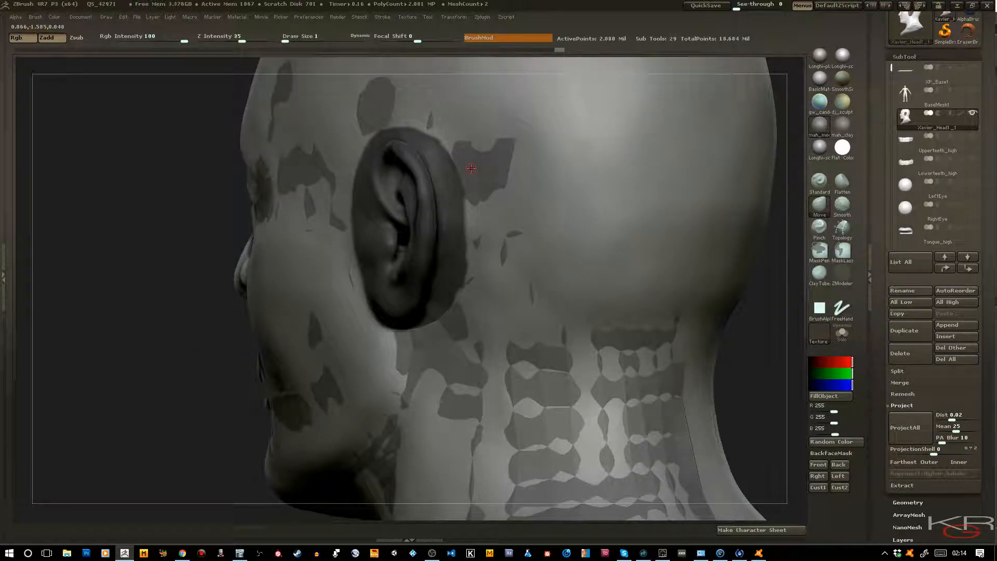
key(ctrl)
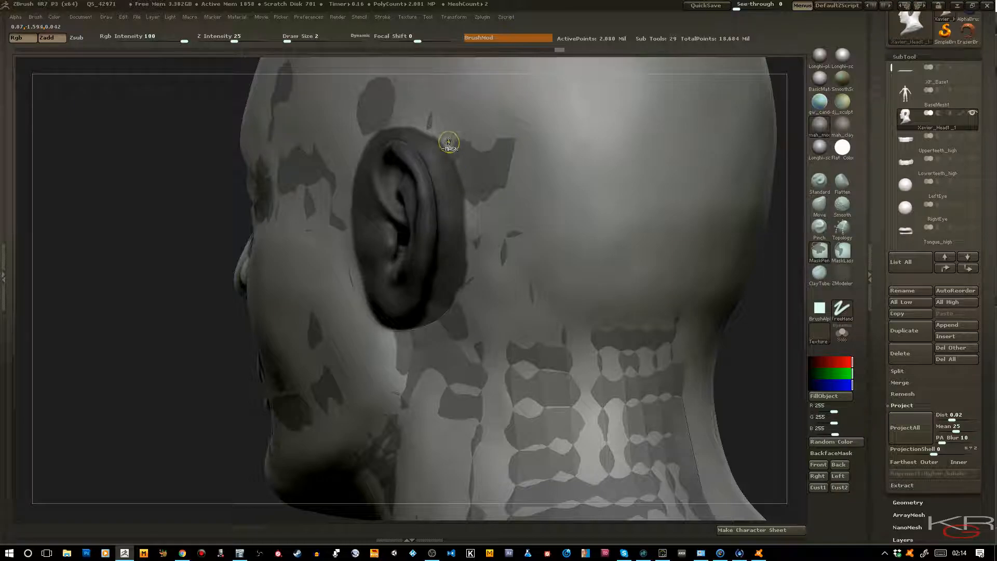
mouse_move(459, 163)
ctrl+alt+mouse_down()
mouse_move(464, 297)
mouse_move(415, 330)
mouse_move(365, 323)
mouse_move(434, 327)
ctrl+alt+mouse_up()
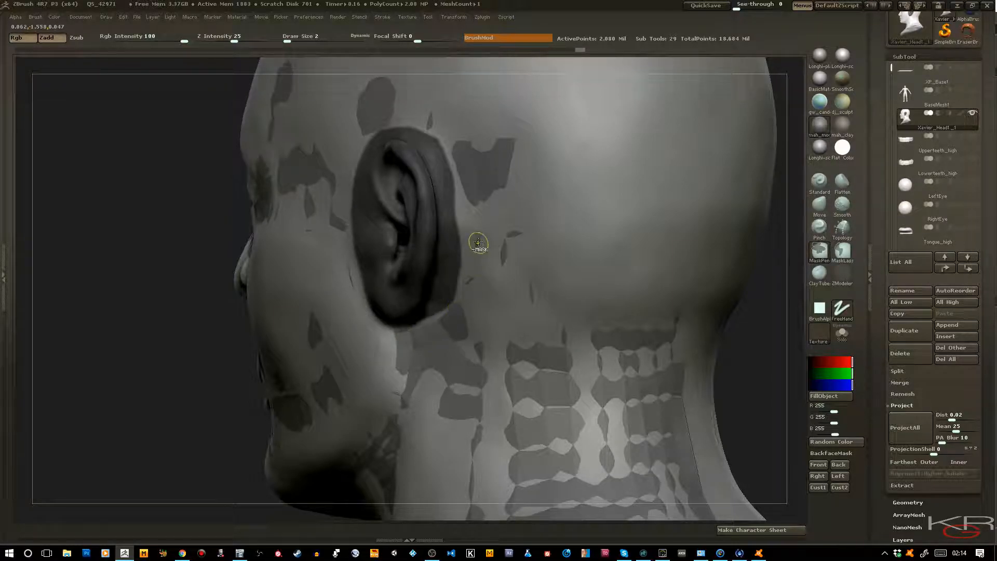
ctrl+alt+drag(462, 281, 465, 242)
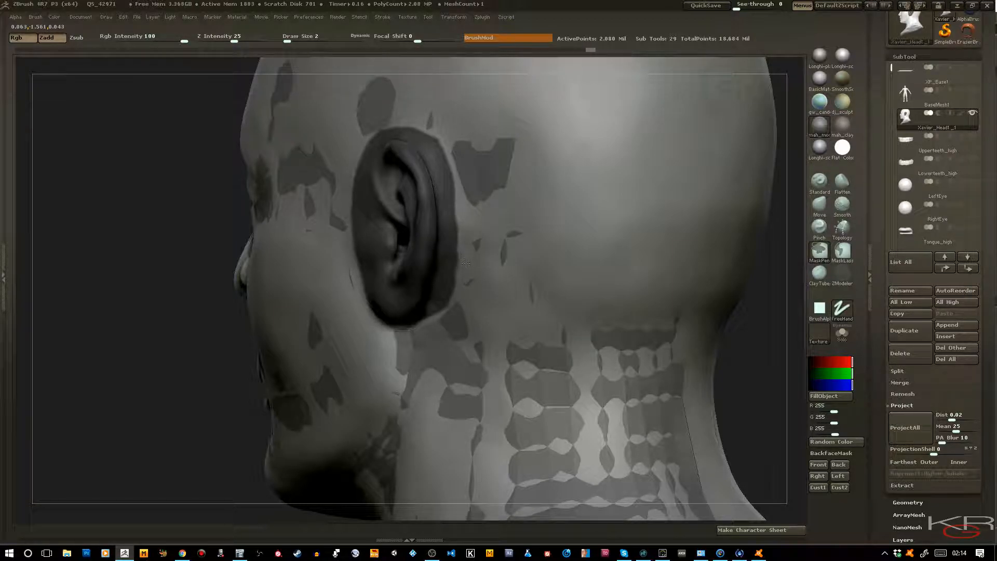
ctrl+alt+drag(460, 287, 438, 324)
mouse_move(147, 271)
mouse_down()
mouse_move(130, 262)
mouse_move(193, 264)
mouse_up()
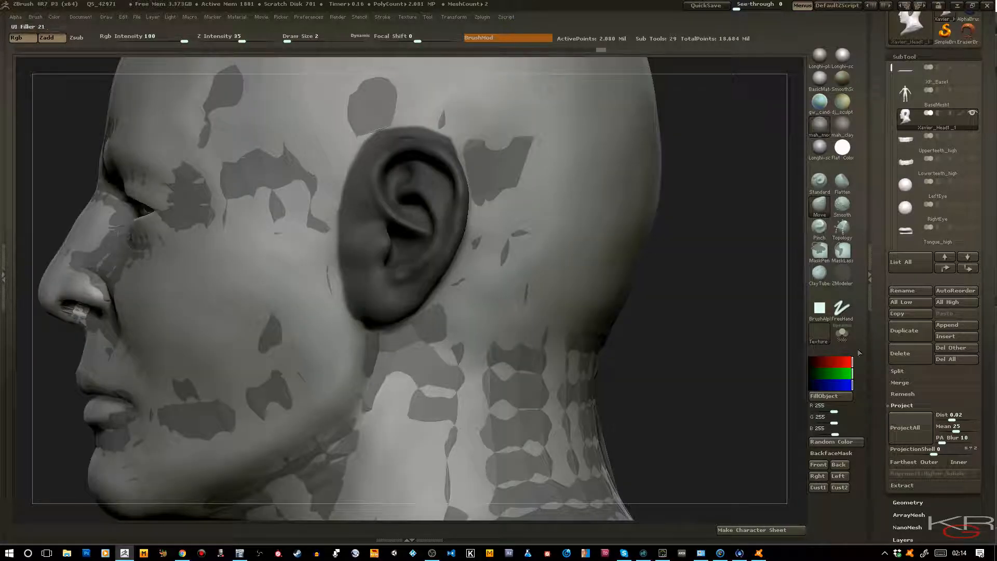
Extract the masked ear with S Smt 0 and Thick 0, and accept it as a new subtool.
click(897, 486)
drag(879, 365, 880, 315)
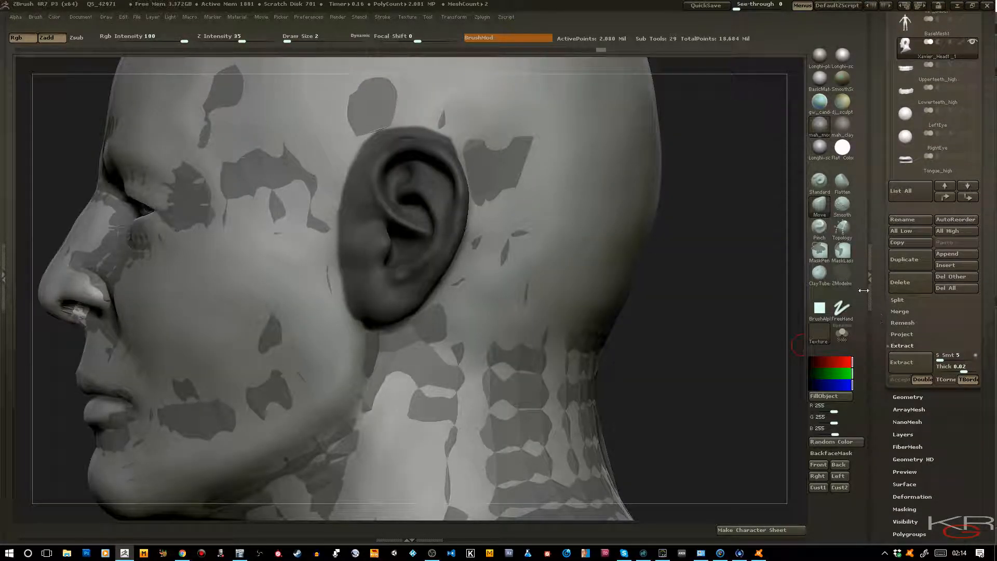
click(946, 367)
text(0)
key(Return)
drag(941, 359, 934, 359)
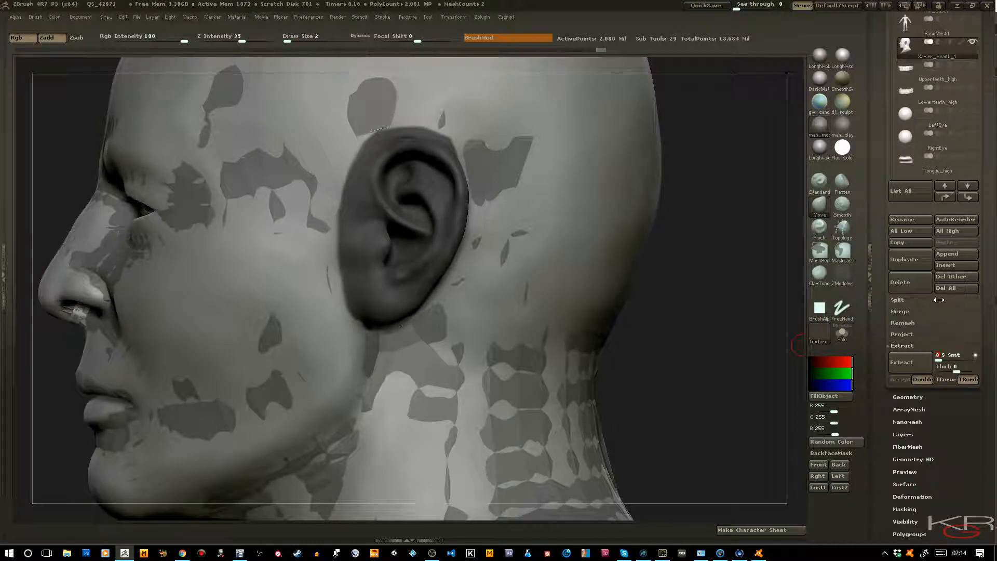
click(896, 364)
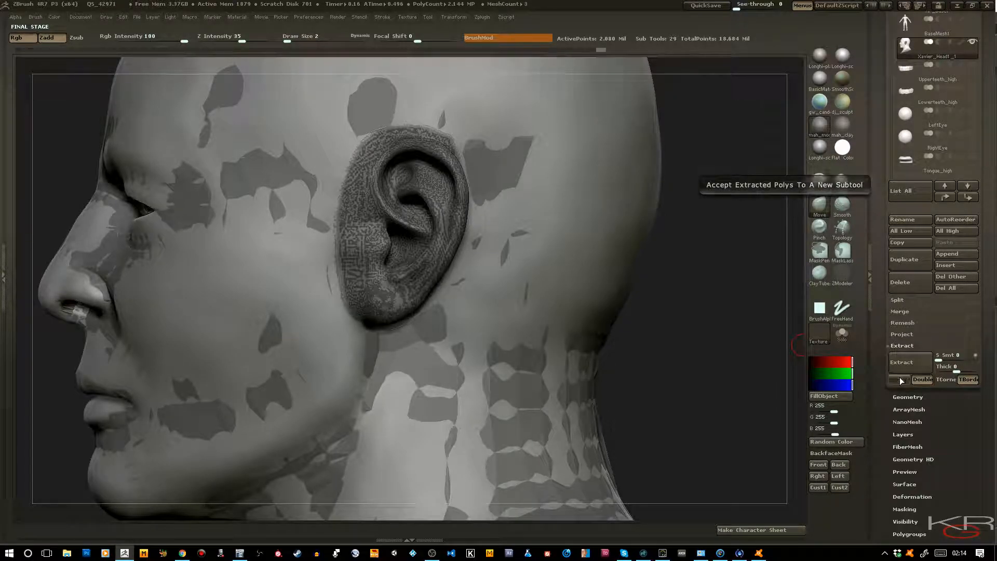
click(899, 377)
Select the extracted ear subtool, rename it Ears, and hide the Xavier_Head1_1 subtool.
click(905, 71)
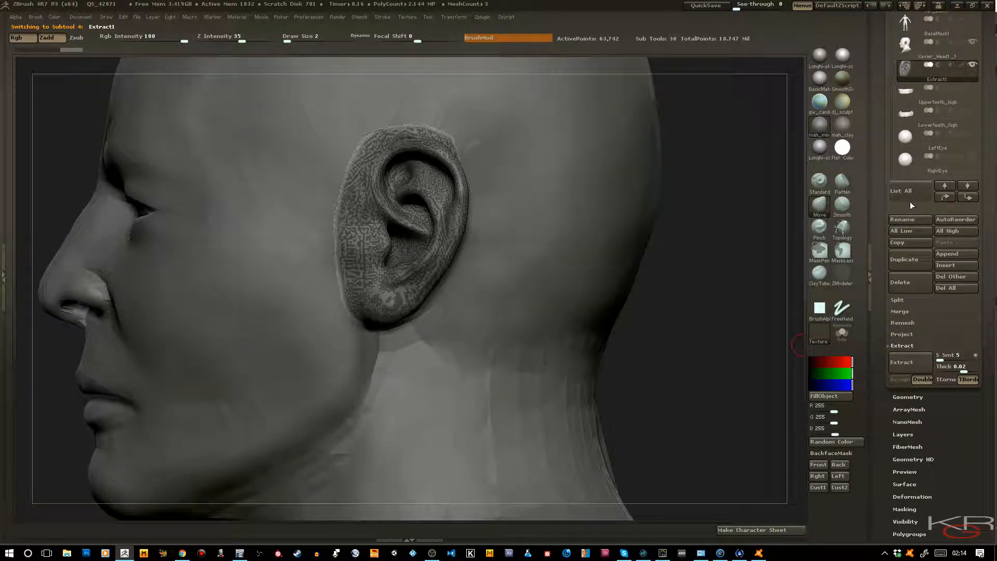
click(902, 220)
text(Ears)
key(Return)
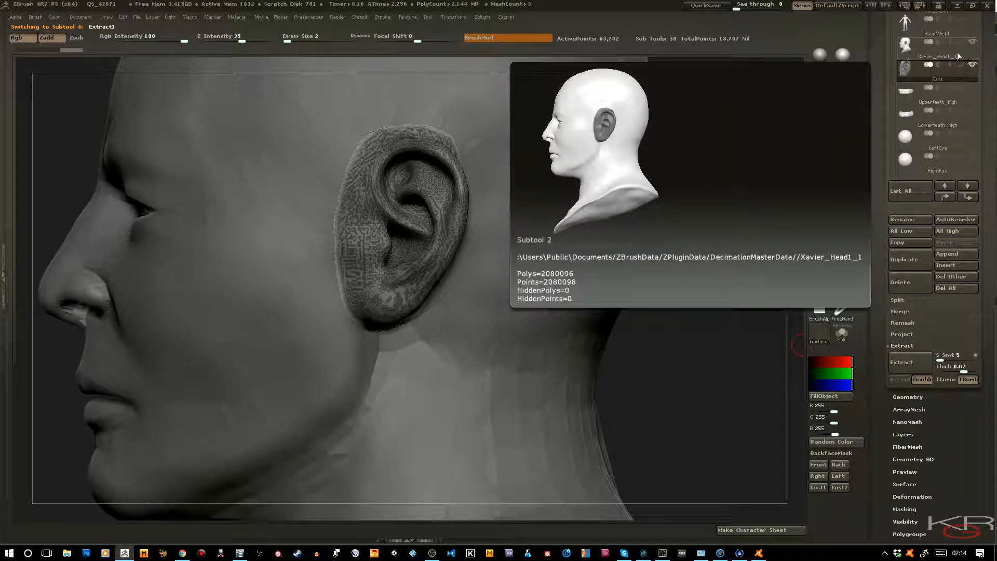
click(973, 42)
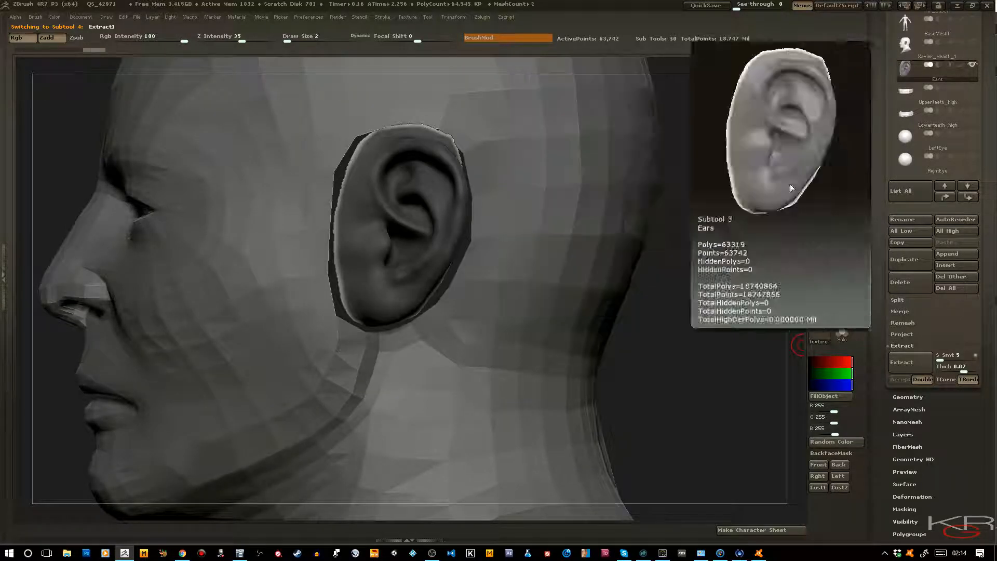
drag(684, 289, 706, 283)
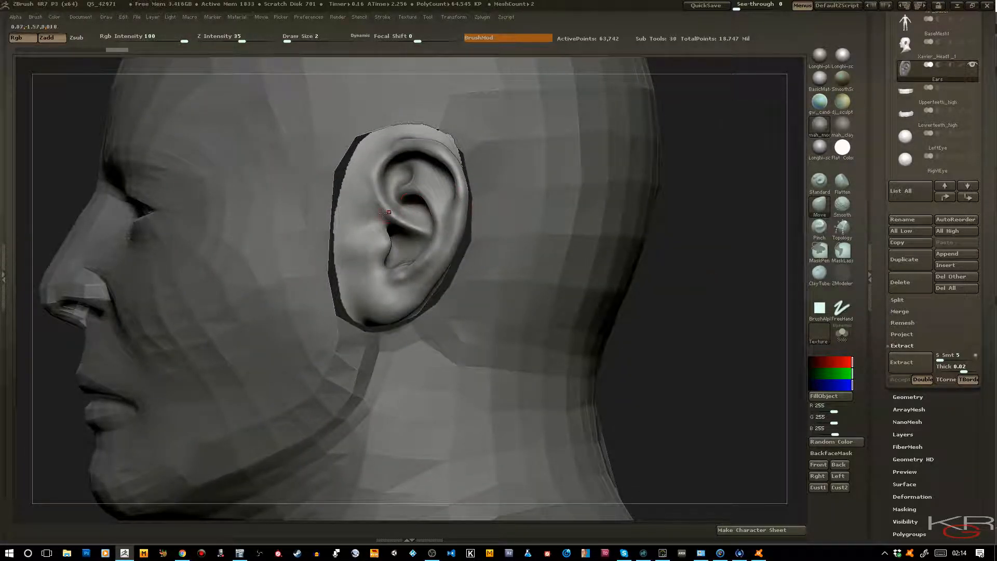
Solo the Ears subtool and hide the strip of skin in front of the ear with a freehand lasso selection.
ctrl+shift+drag(694, 258, 670, 331)
ctrl+shift+click(34, 17)
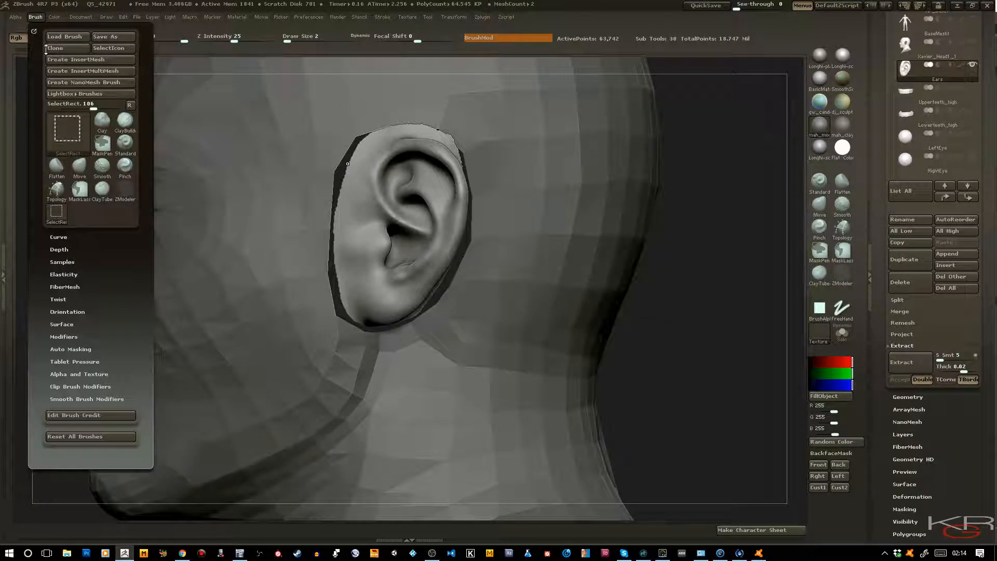
ctrl+shift+click(58, 211)
ctrl+shift+click(311, 274)
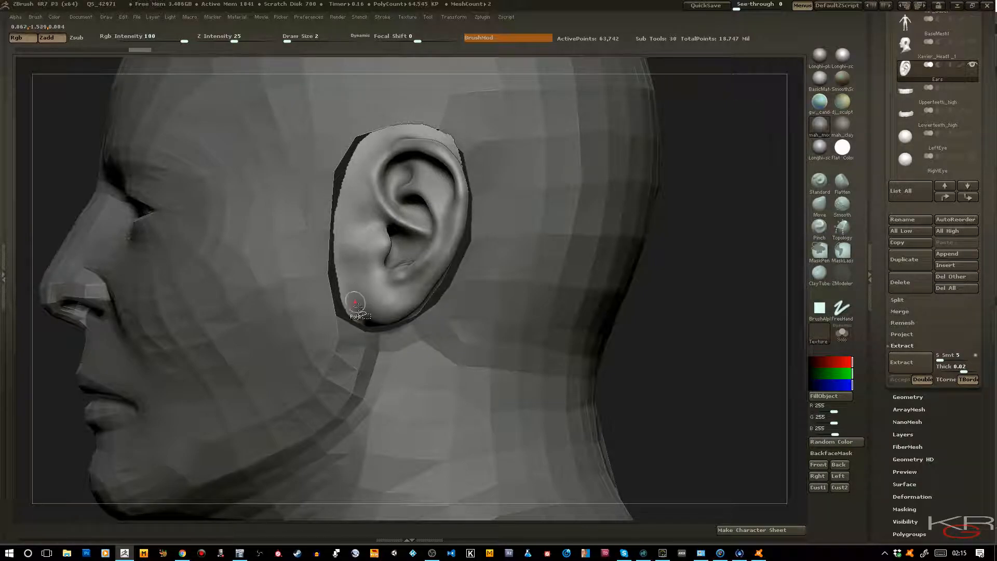
key(b)
key(m)
key(v)
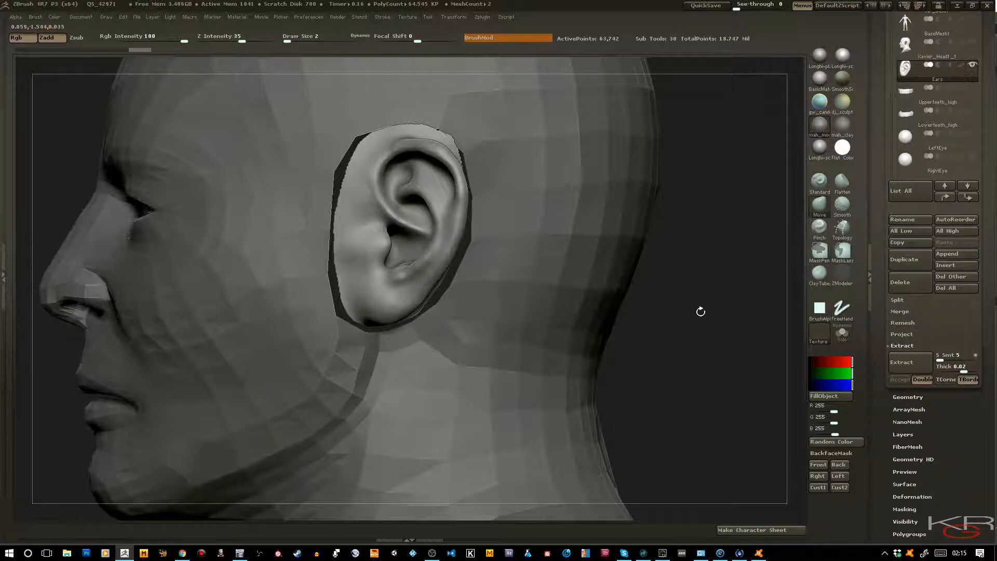
click(842, 334)
mouse_move(390, 108)
ctrl+shift+mouse_down()
mouse_move(362, 134)
mouse_move(353, 230)
mouse_move(363, 343)
mouse_move(434, 346)
mouse_move(485, 280)
mouse_move(505, 218)
mouse_move(498, 176)
mouse_move(440, 138)
mouse_move(374, 128)
ctrl+shift+mouse_up()
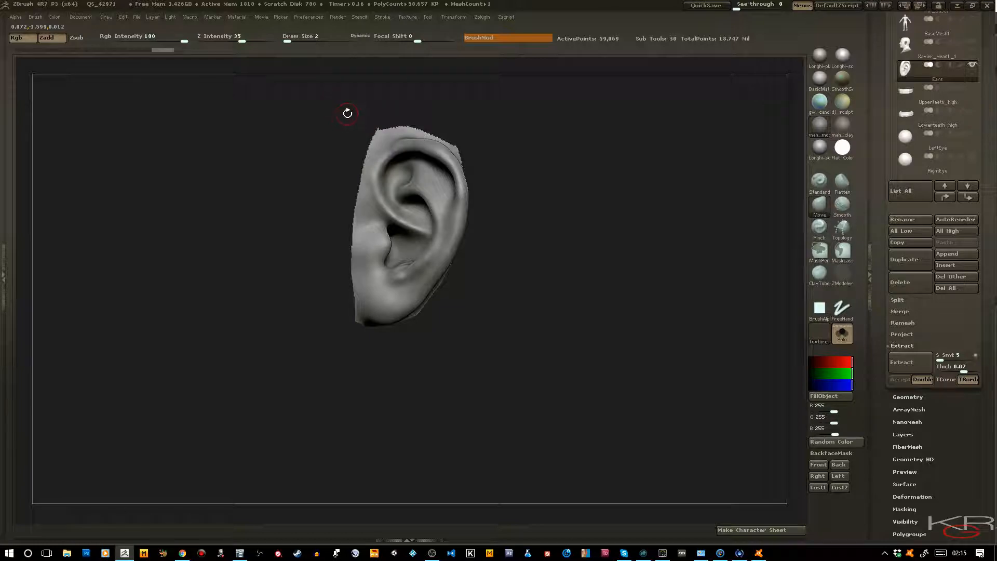
mouse_move(360, 123)
ctrl+shift+mouse_down()
mouse_move(382, 112)
mouse_move(369, 136)
mouse_move(344, 134)
ctrl+shift+mouse_up()
Delete the hidden geometry of the Ears subtool and turn off Solo to compare it with the low-poly head's opening.
mouse_move(594, 247)
mouse_down()
mouse_move(556, 243)
mouse_move(570, 225)
mouse_move(601, 235)
mouse_up()
mouse_move(611, 272)
mouse_down()
mouse_move(564, 274)
mouse_move(626, 269)
mouse_up()
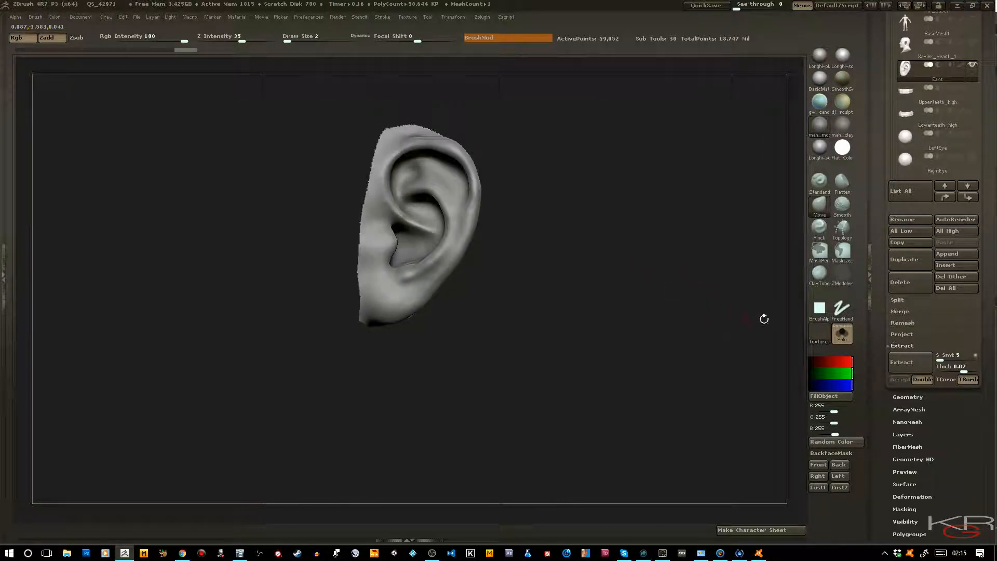
click(895, 335)
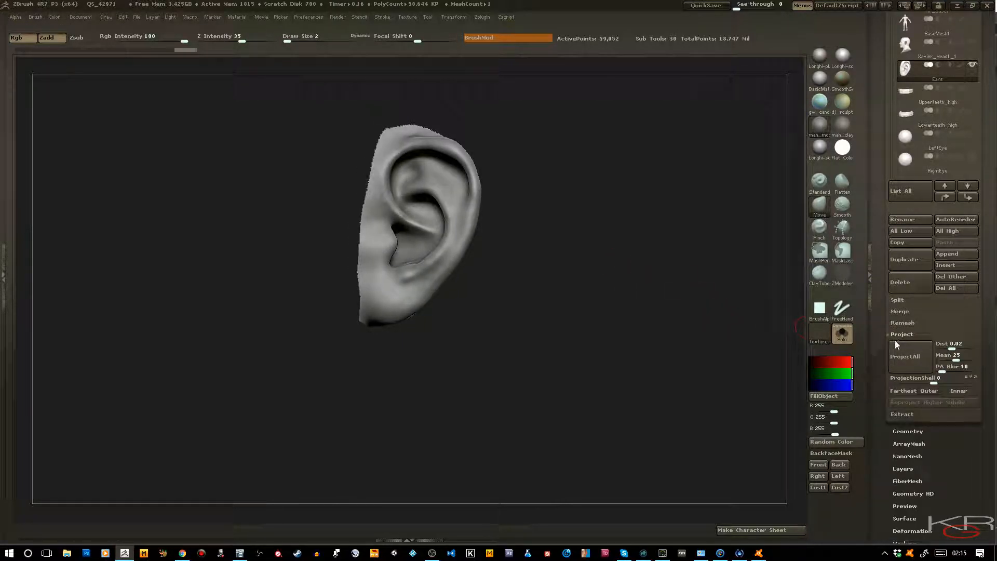
click(907, 430)
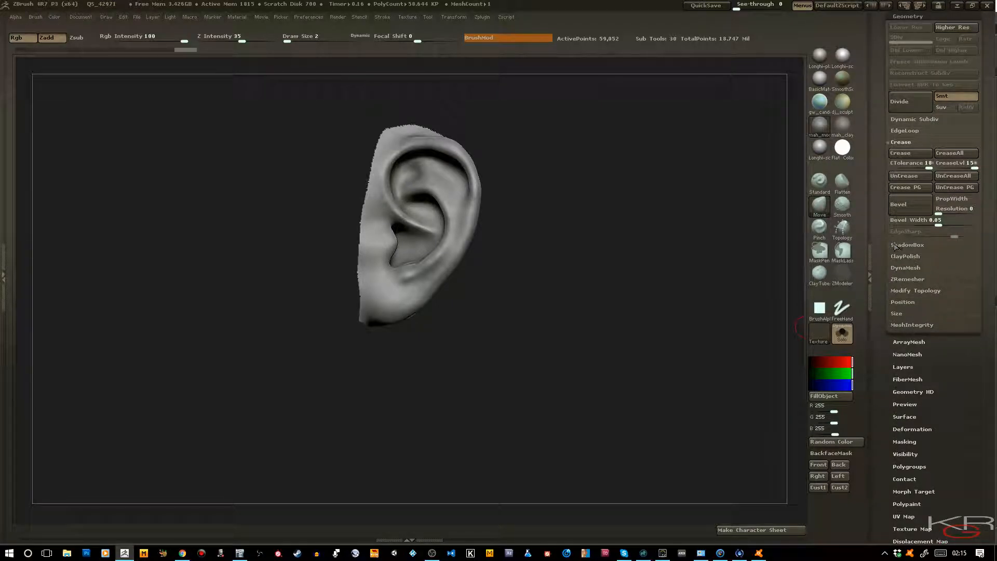
click(897, 290)
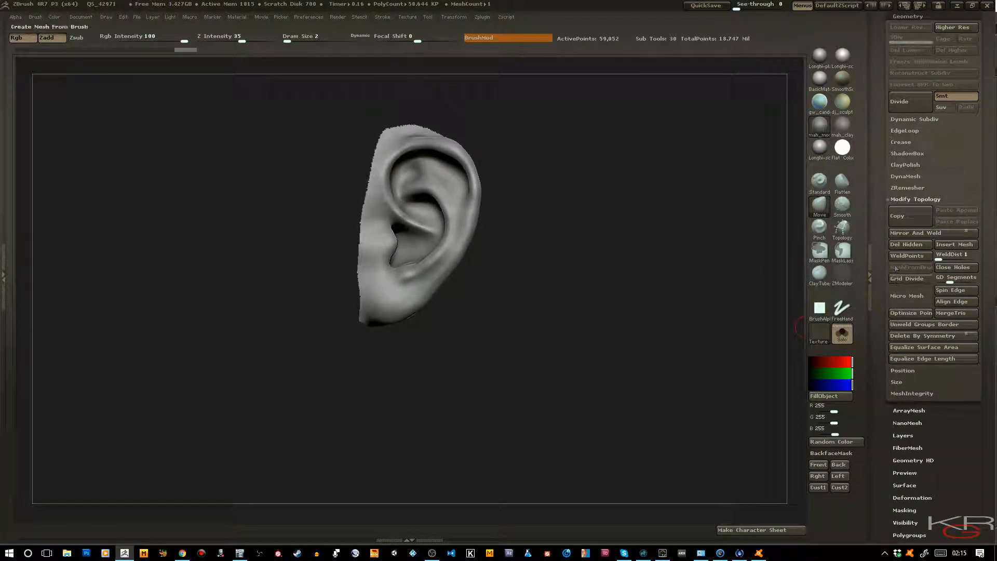
click(899, 246)
click(842, 333)
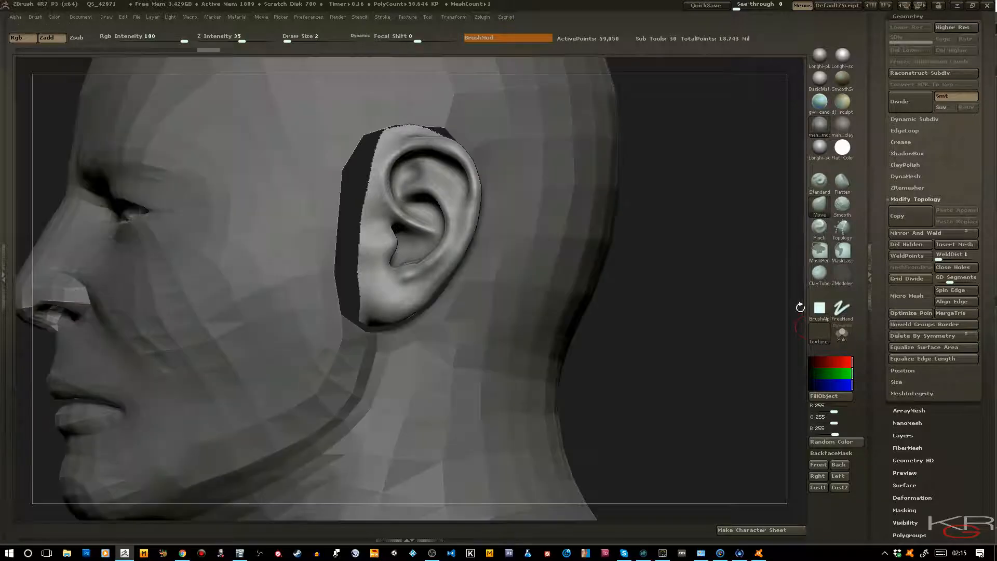
drag(711, 288, 512, 216)
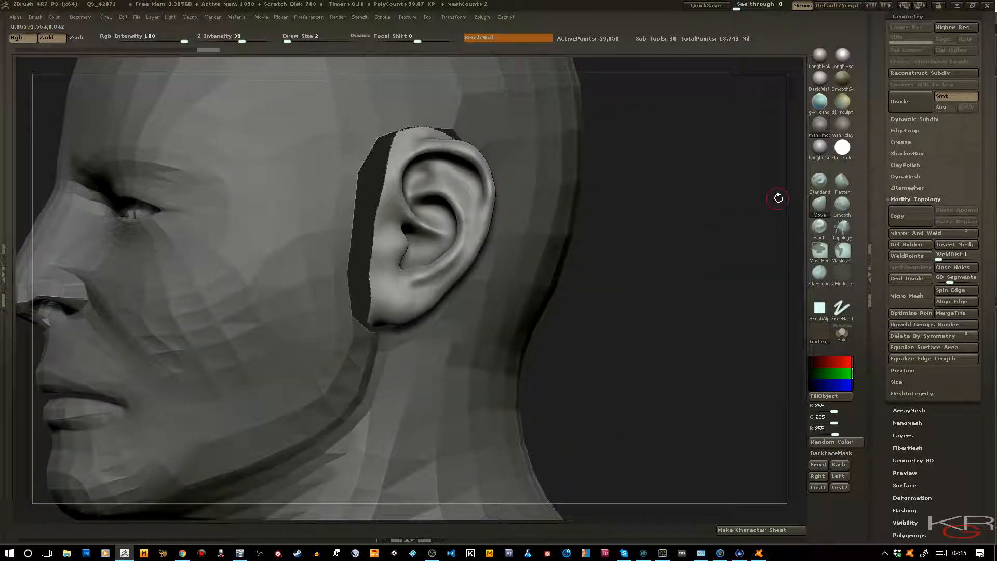
Show the polyframe, run ZRemesher on the Ears subtool with Target Polygons Count 5, and inspect the new topology up close.
click(908, 187)
key(shift)
key(shift+f)
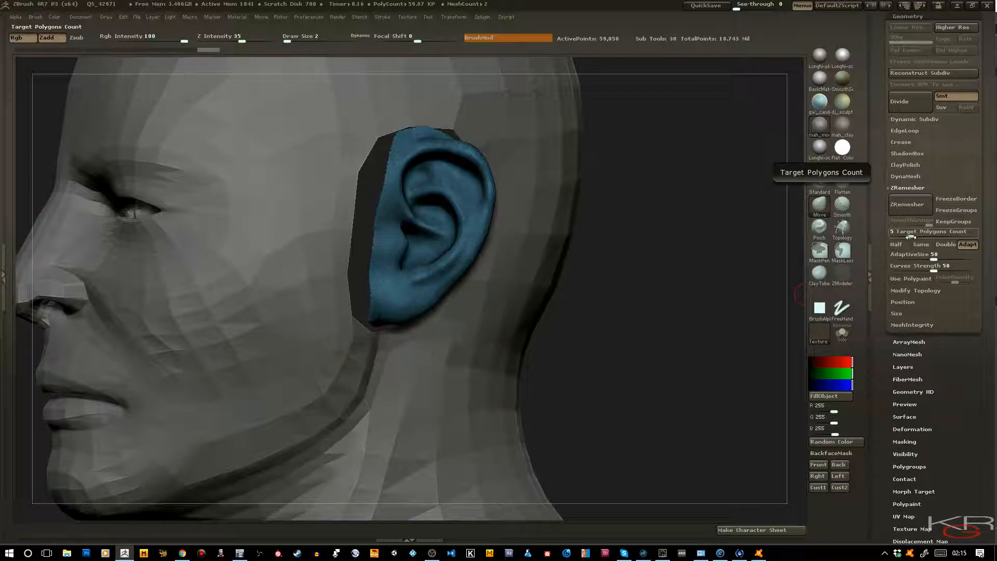
click(909, 206)
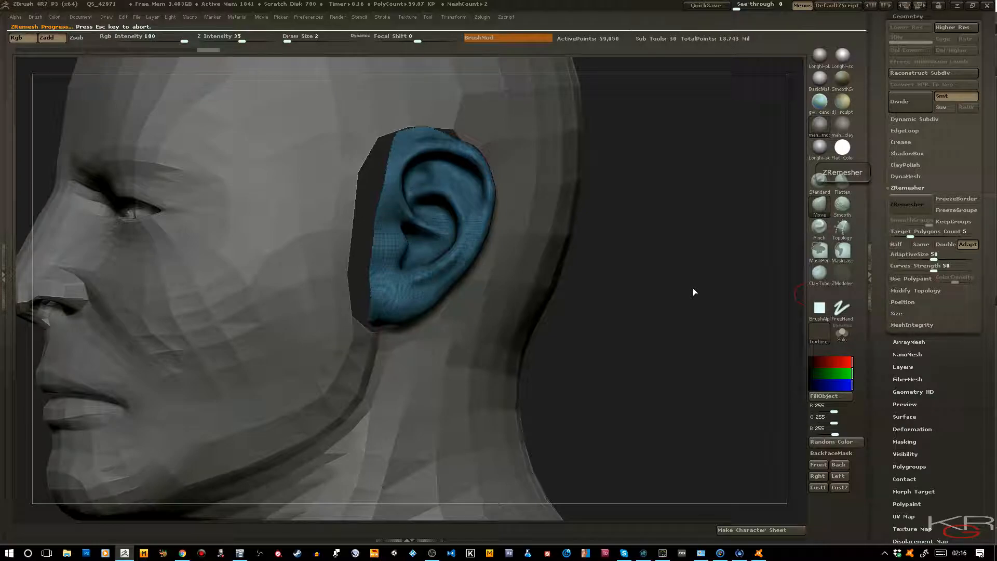
mouse_move(693, 287)
mouse_down()
mouse_move(653, 290)
mouse_move(698, 286)
mouse_up()
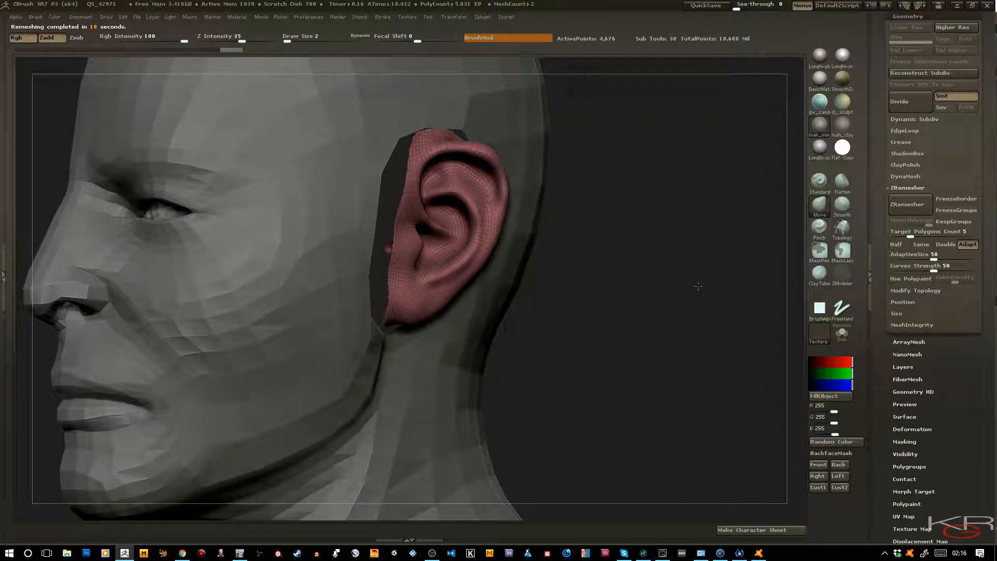
mouse_move(682, 298)
mouse_down()
mouse_move(686, 320)
mouse_move(681, 314)
mouse_up()
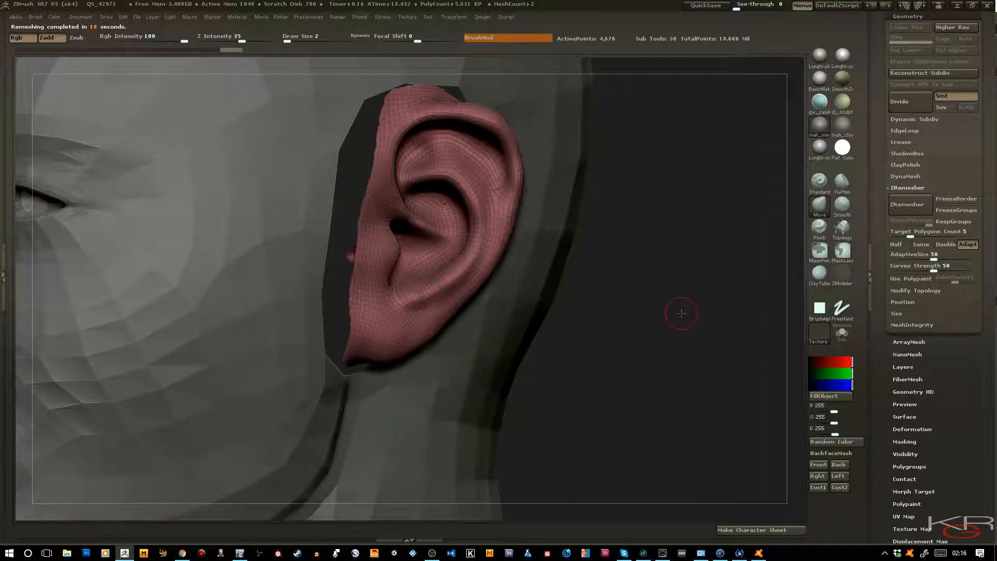
Undo the ear's remesh and try ZRemesher with Target Polygons Count 1.
key(ctrl+z)
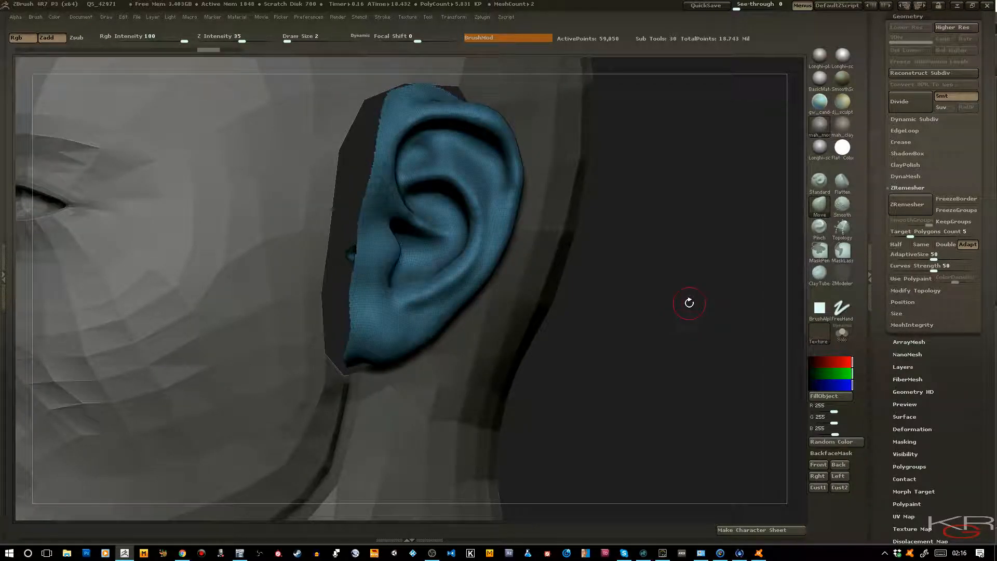
drag(693, 298, 729, 295)
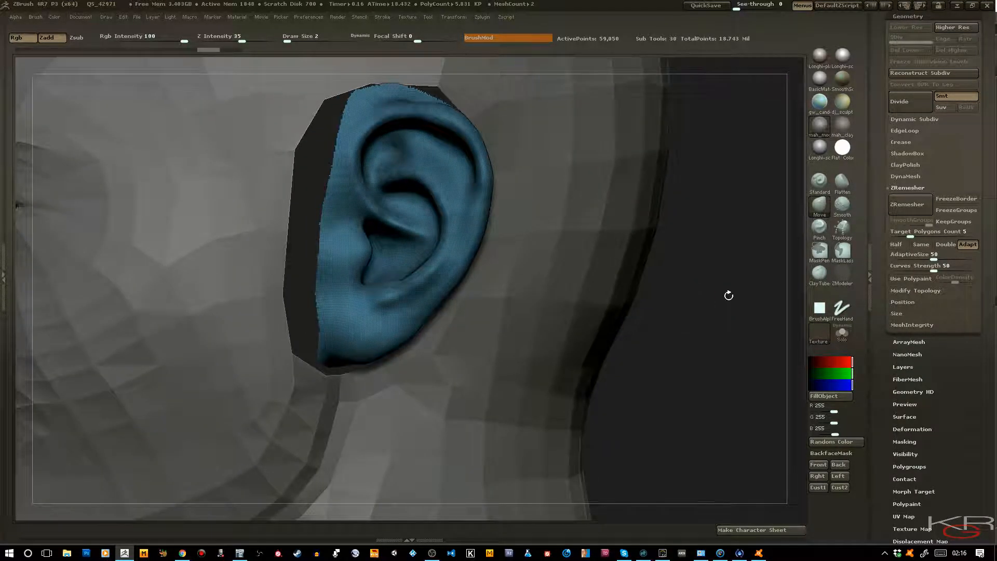
drag(910, 235, 899, 235)
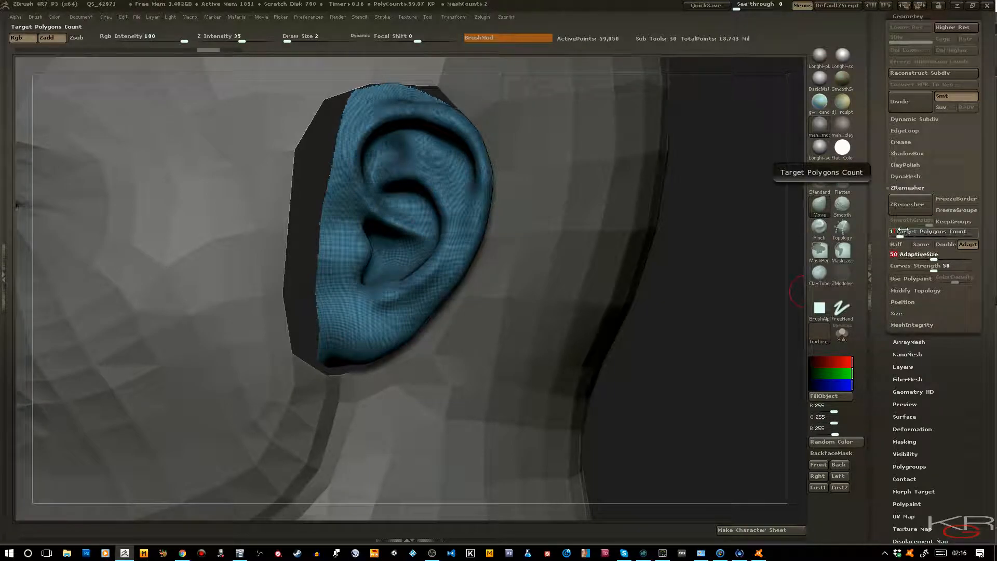
click(904, 207)
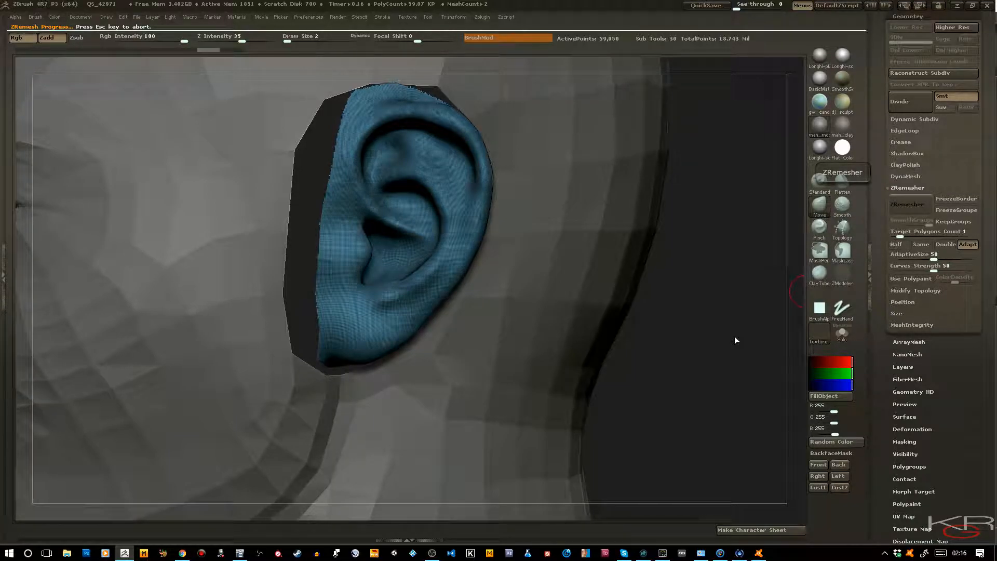
drag(712, 344, 729, 343)
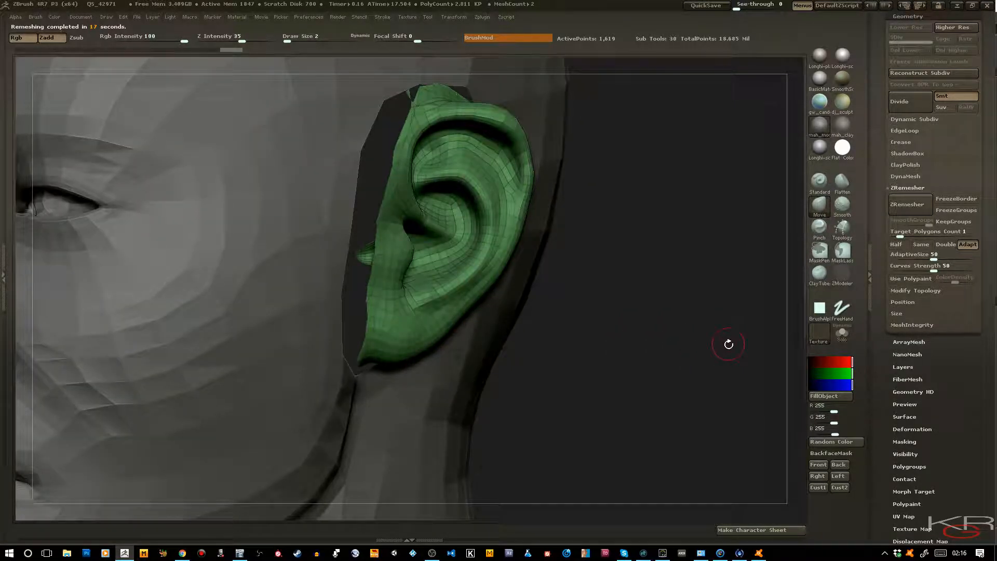
Undo the last remesh and try ZRemesher on the ear with Target Polygons Count 0.5.
key(ctrl+z)
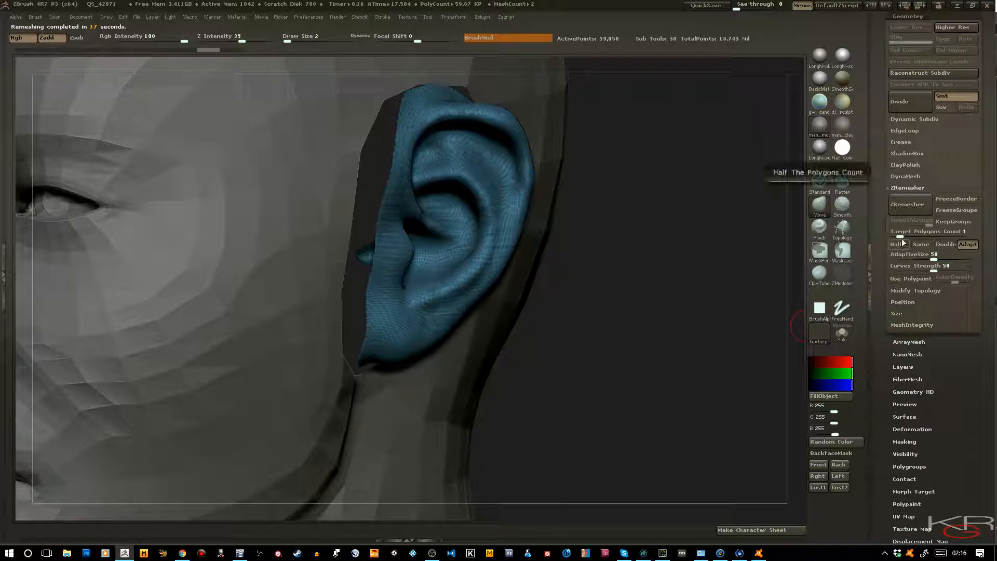
click(901, 236)
text(.5)
key(Return)
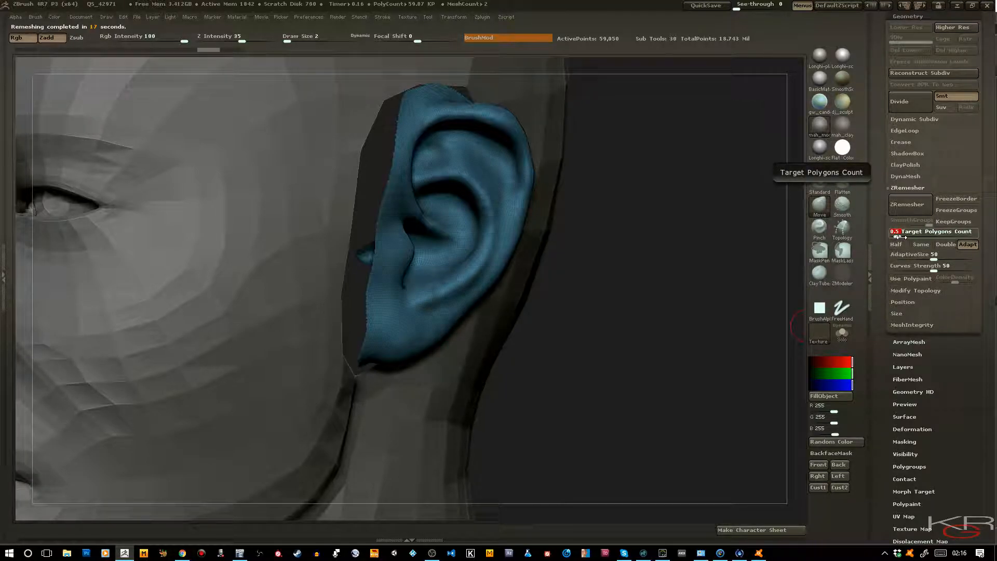
click(908, 204)
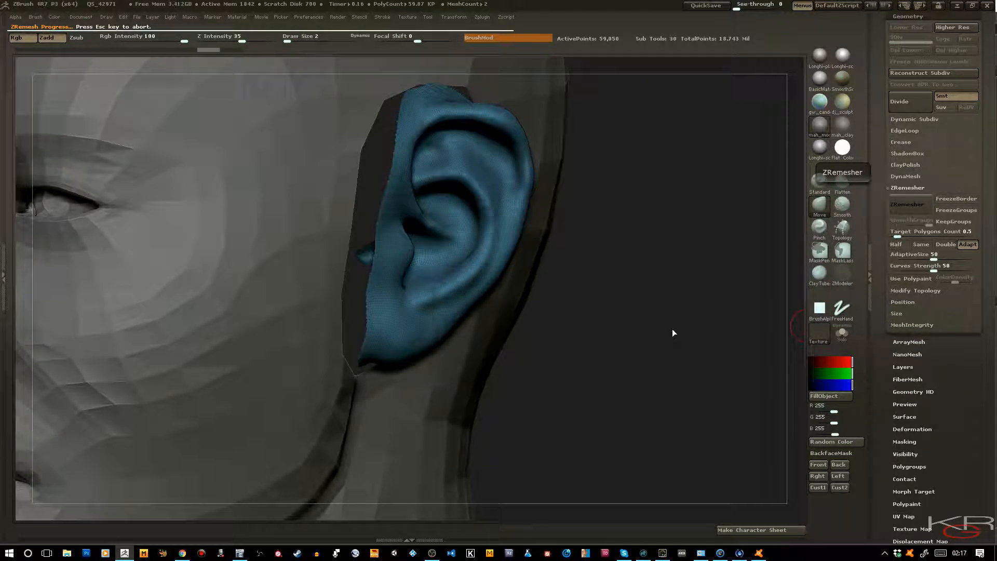
key(alt+Tab)
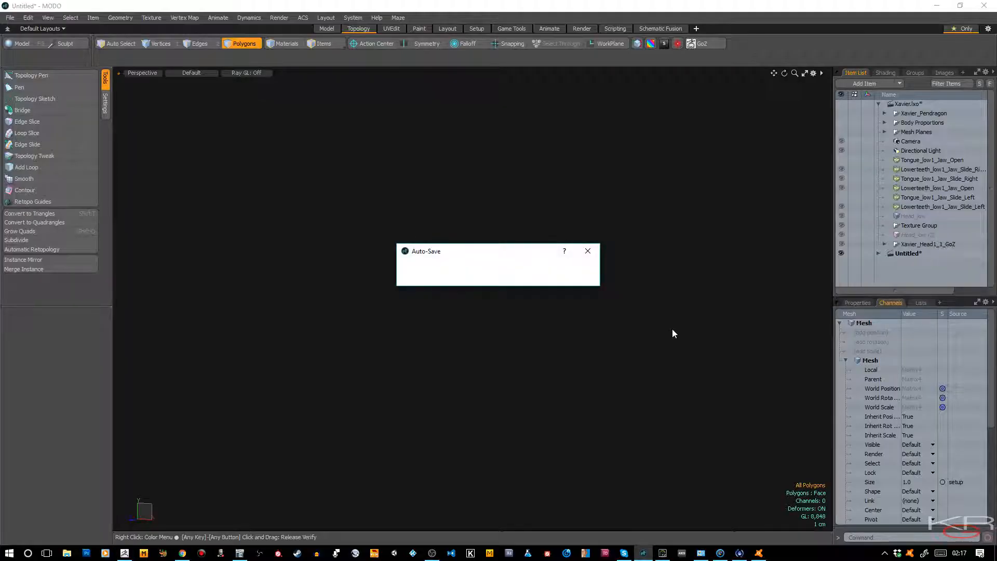
key(alt+Tab)
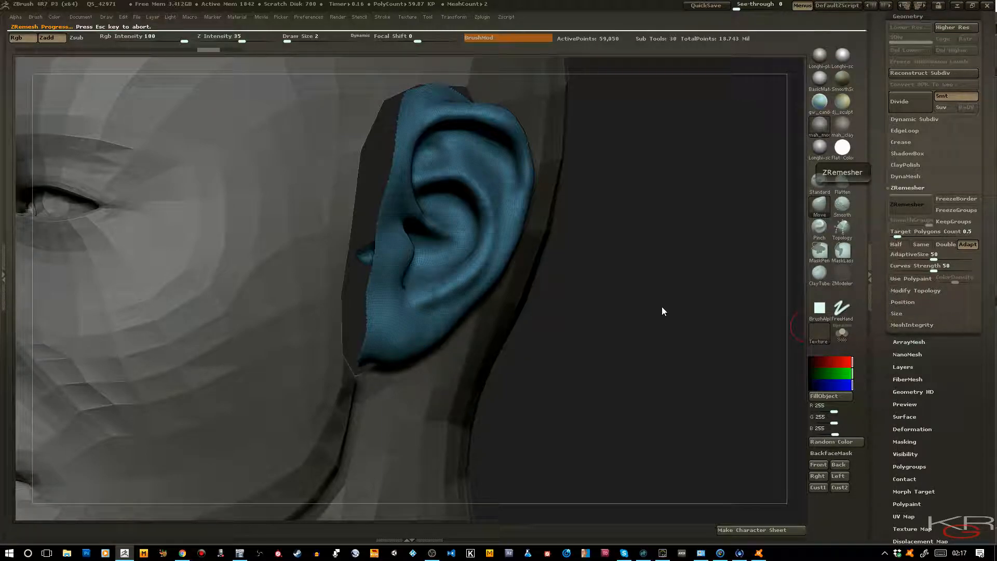
mouse_move(663, 306)
mouse_down()
mouse_move(632, 309)
mouse_move(665, 303)
mouse_up()
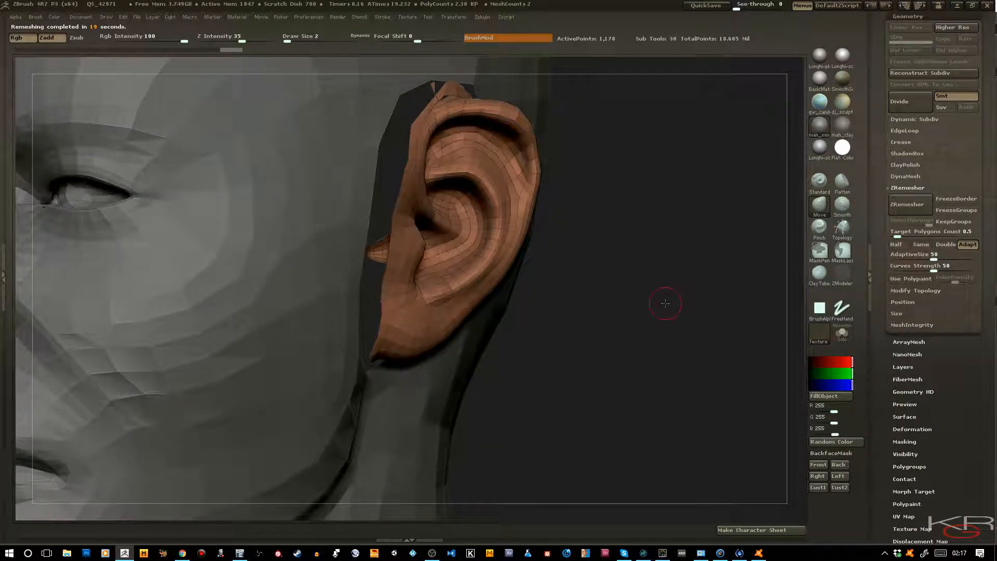
Return to the dense ear, try ZRemesher with Target Polygons Count 0.25, and inspect the topology from the front and behind.
key(ctrl+z)
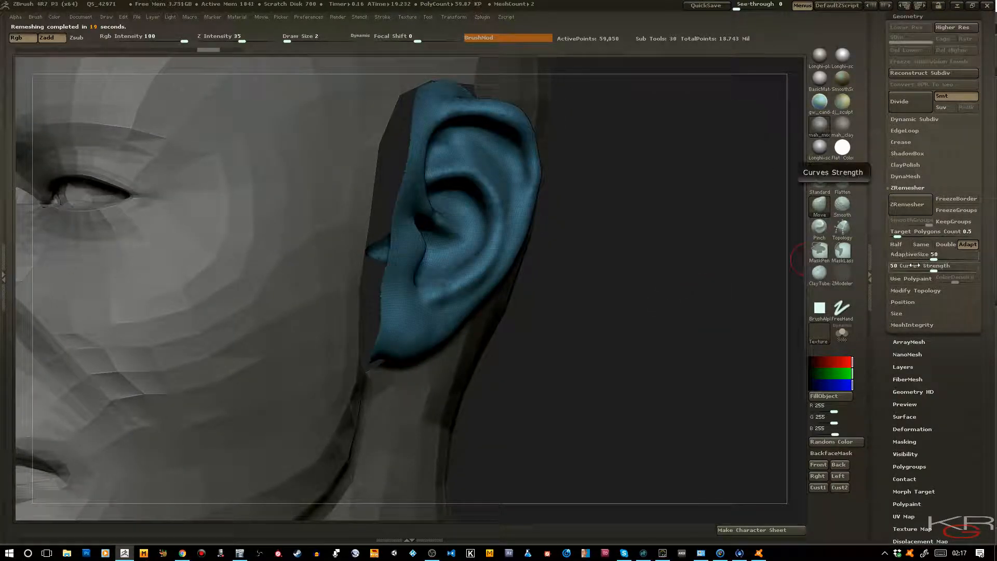
click(896, 236)
text(.25)
key(Return)
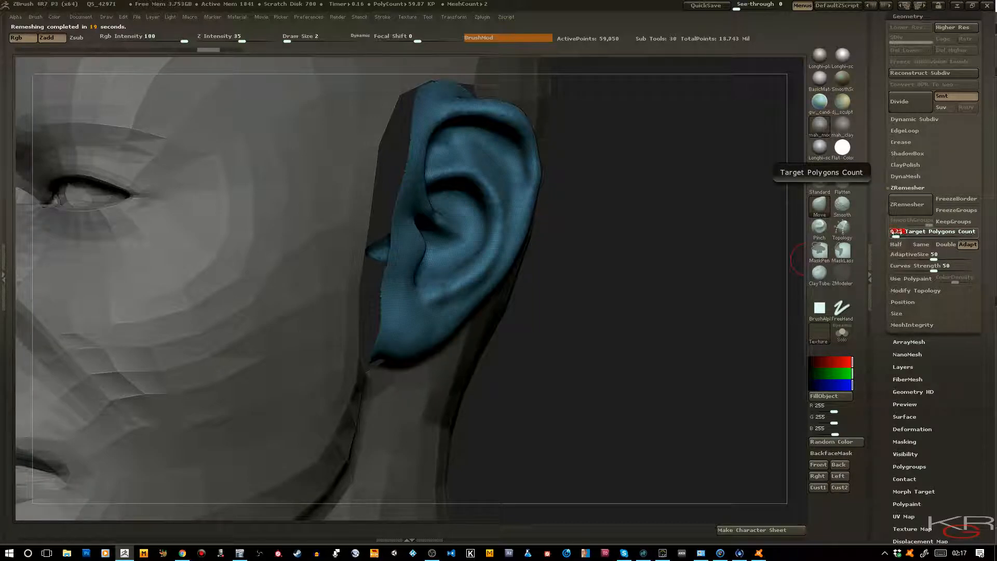
click(909, 210)
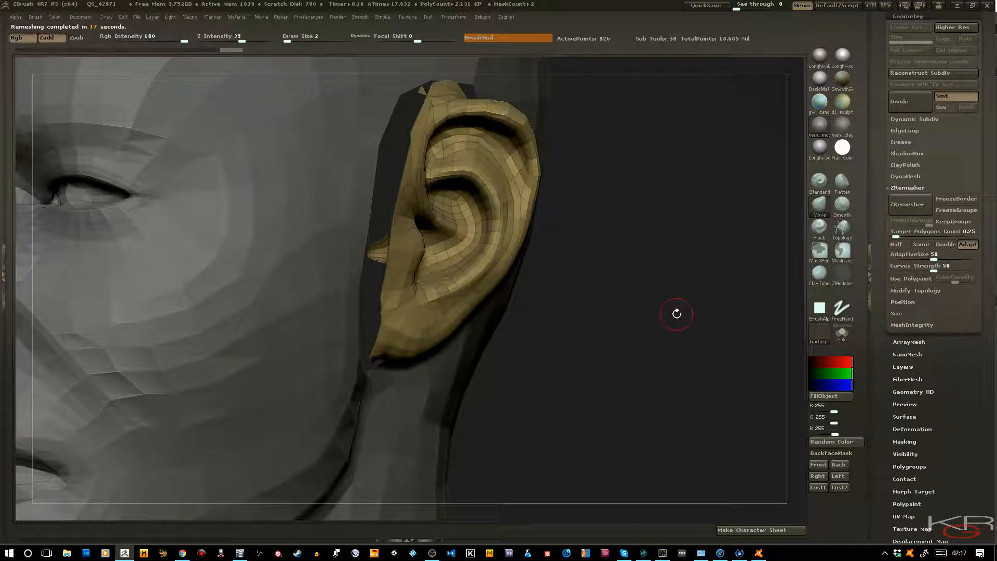
drag(676, 314, 615, 302)
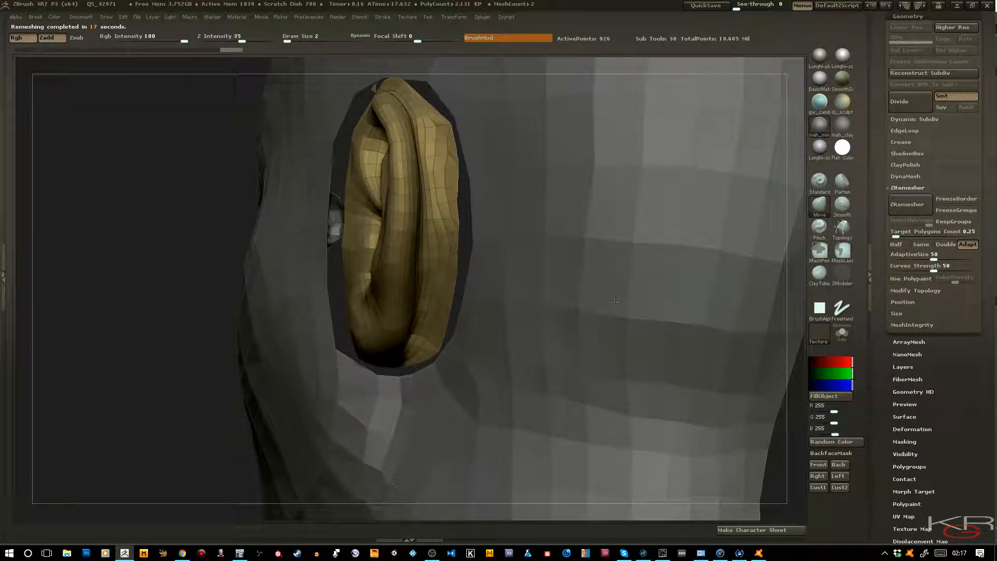
right_drag(615, 302, 662, 307)
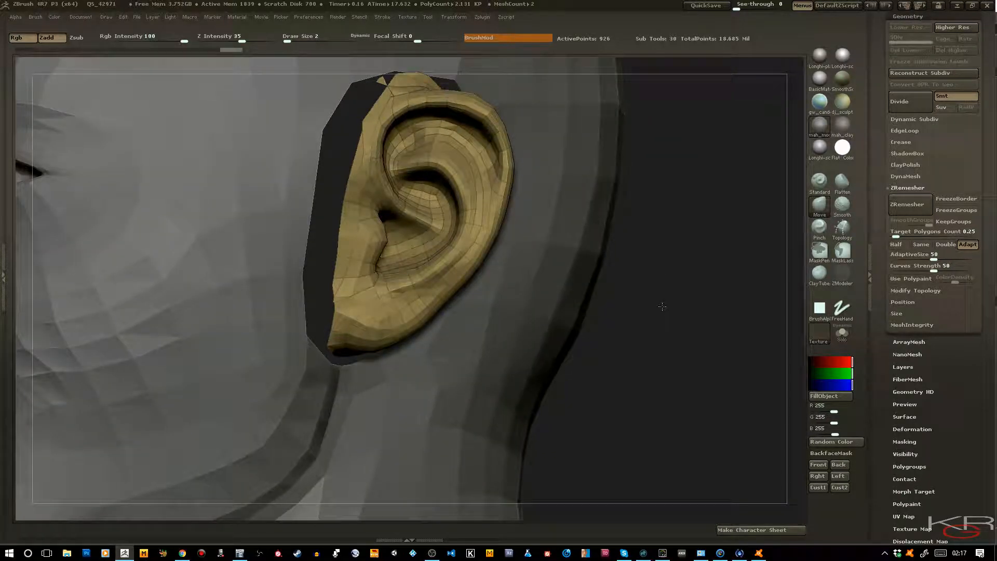
right_drag(663, 307, 670, 308)
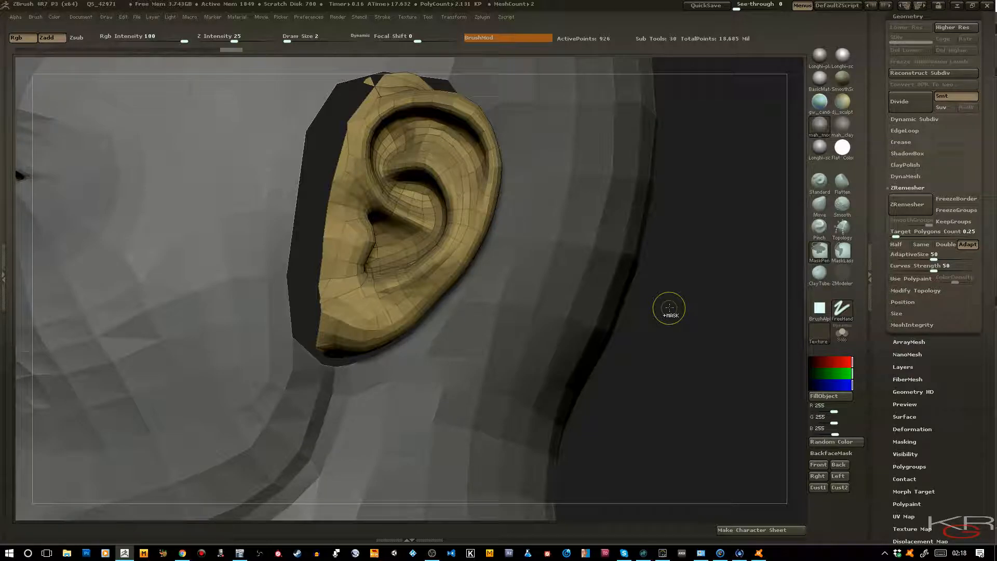
Undo the remesh and run ZRemesher on the ear with Target Polygons Count 0.1.
key(ctrl+z)
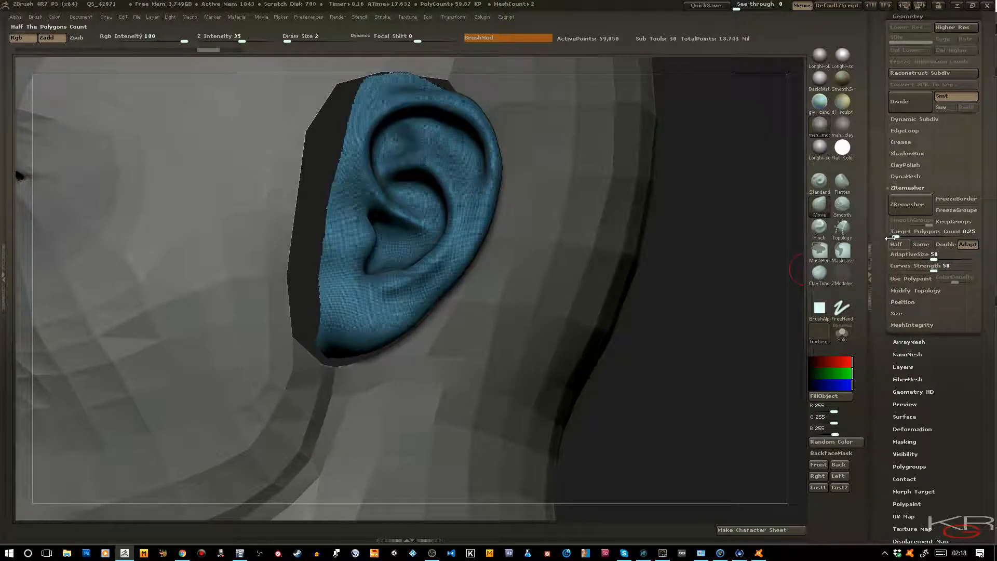
click(907, 204)
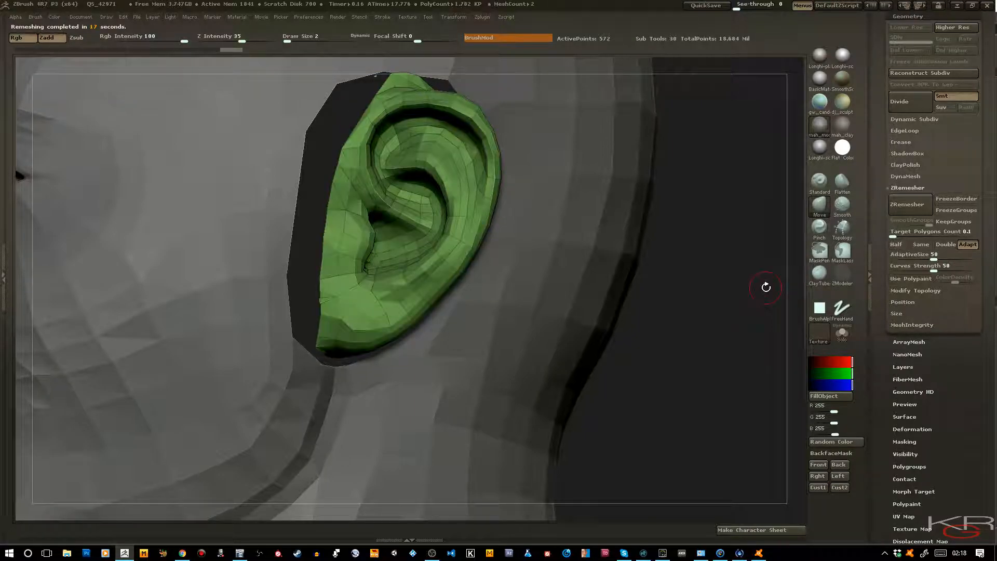
drag(753, 296, 735, 321)
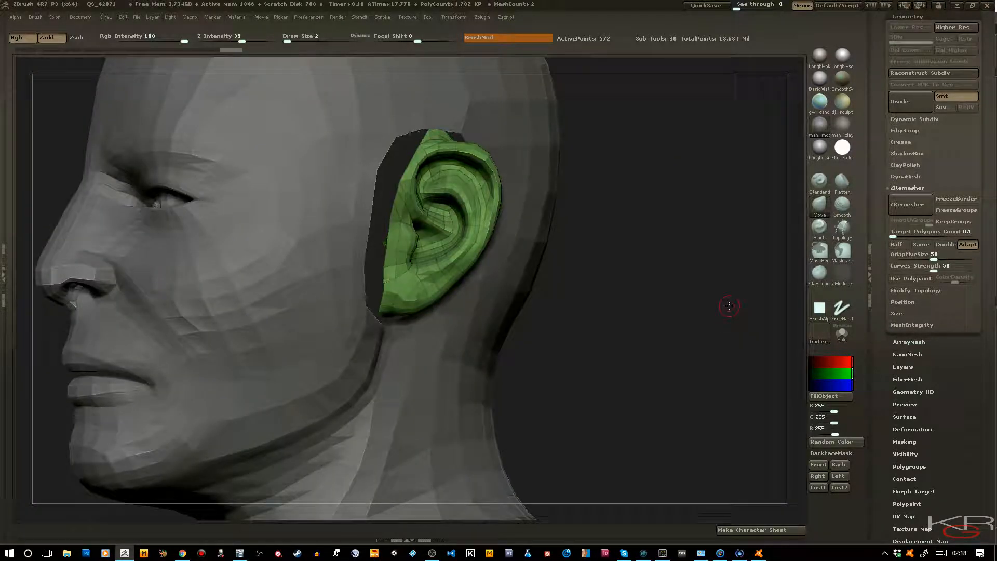
Preview the remeshed ear with an added subdivision level, compare it with the base mesh, and undo the subdivision.
key(ctrl+d)
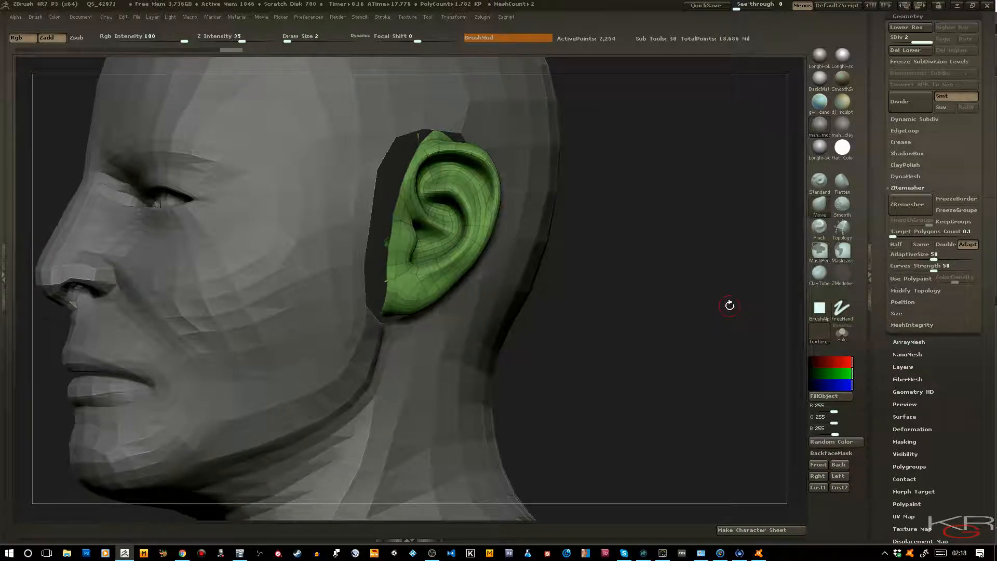
key(shift+f)
key(shift+f)
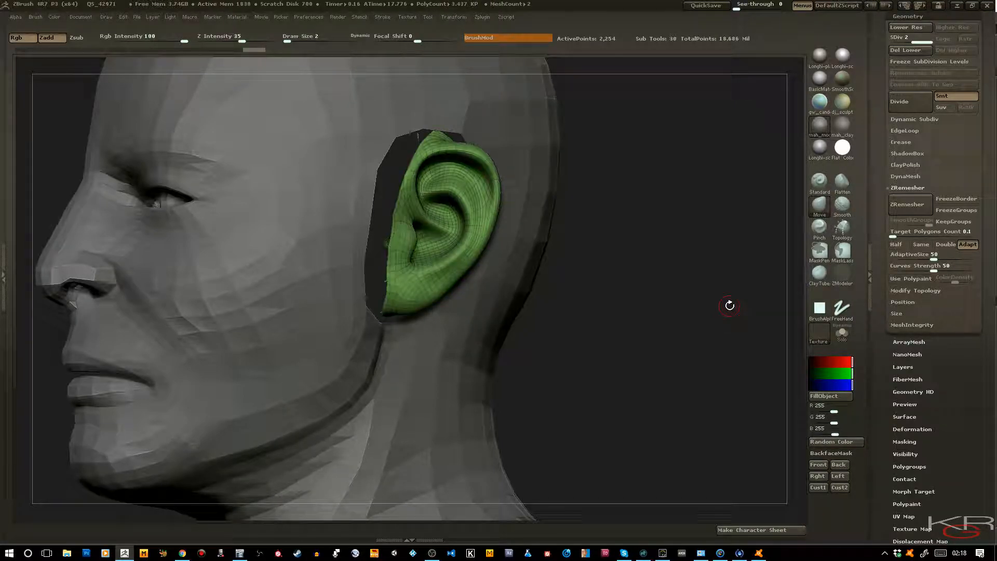
key(shift+d)
mouse_move(728, 305)
mouse_down()
mouse_move(710, 308)
mouse_move(746, 307)
mouse_move(724, 309)
mouse_up()
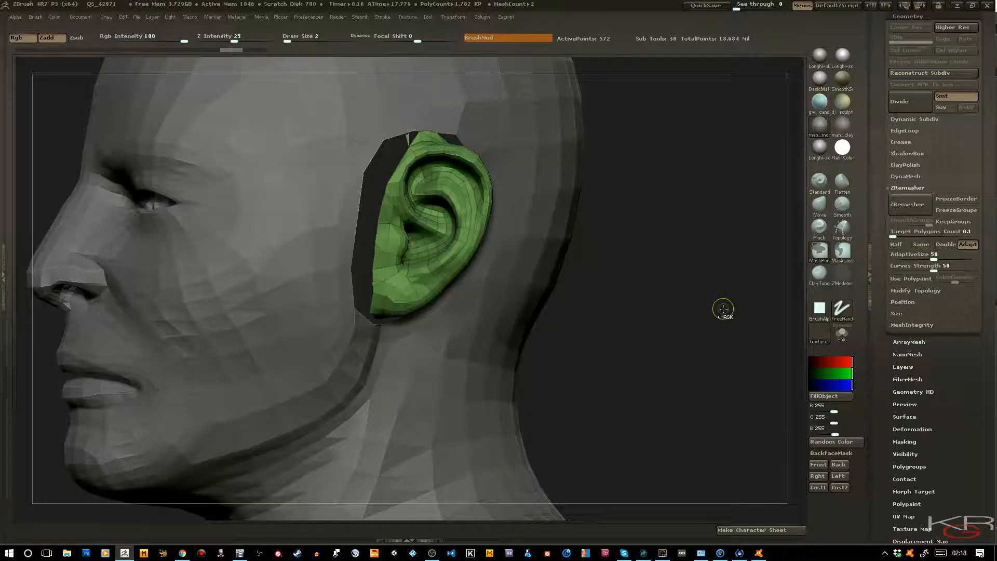
key(ctrl+d)
mouse_move(721, 311)
mouse_down()
mouse_move(741, 312)
mouse_move(733, 312)
mouse_up()
key(ctrl+z)
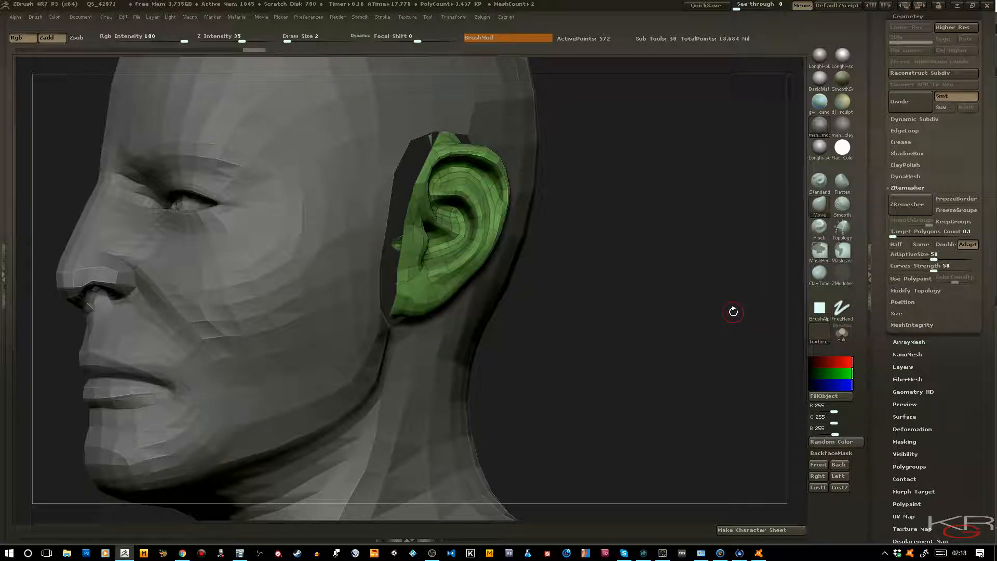
Go back to the dense ear to try a Target Polygons Count of 0.05, and restore the low-poly remesh from the undo history.
key(ctrl+z)
key(ctrl+z)
key(ctrl+z)
click(894, 237)
text(.05)
key(Return)
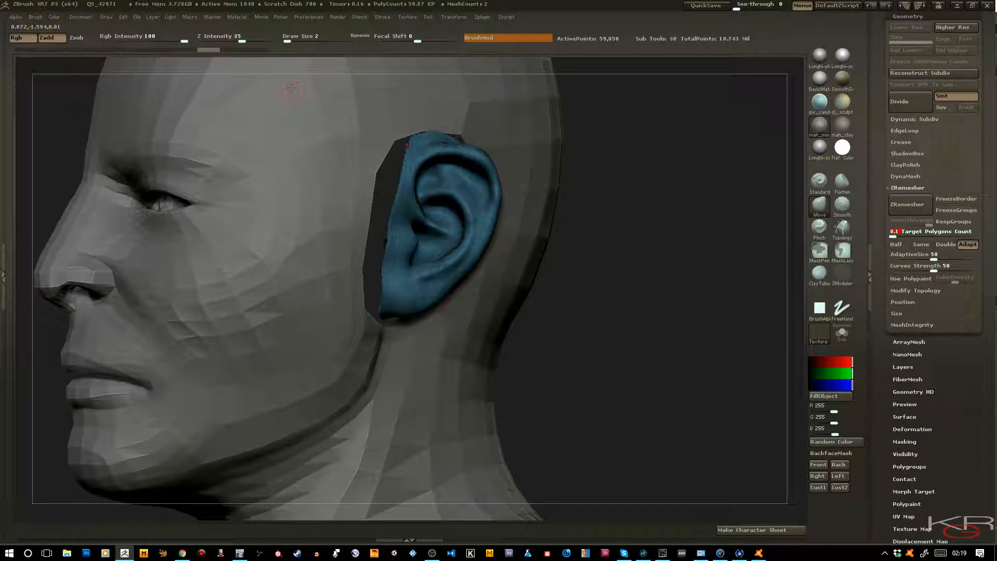
click(230, 50)
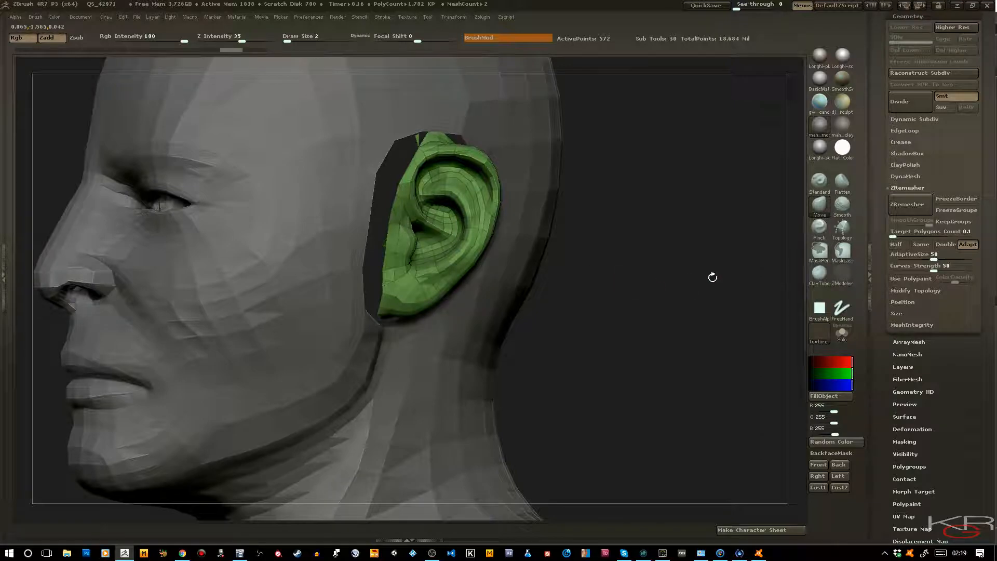
Try ZRemesher on the low-poly ear with Half and Adapt enabled, and undo the result.
click(900, 206)
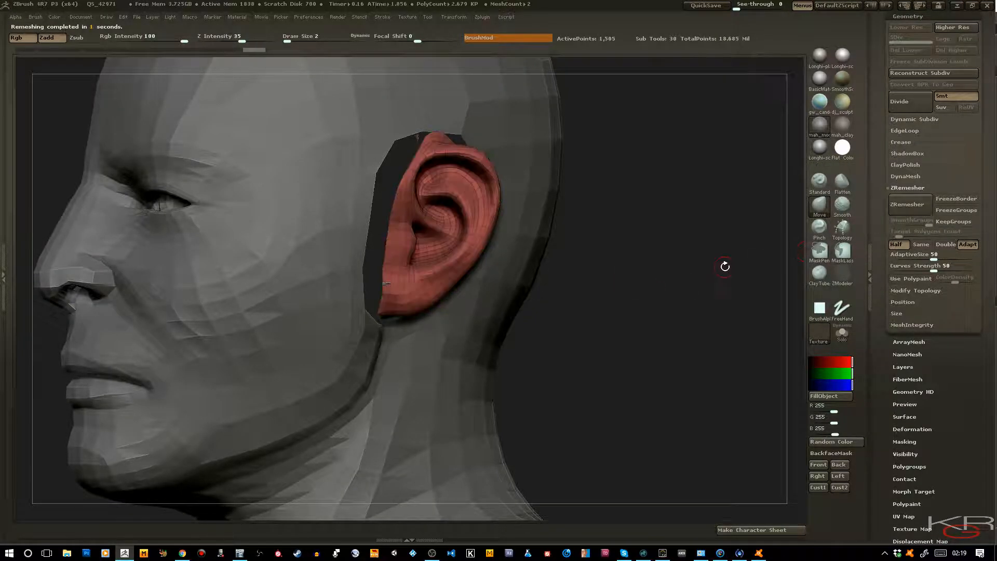
ctrl+right_drag(719, 261, 727, 281)
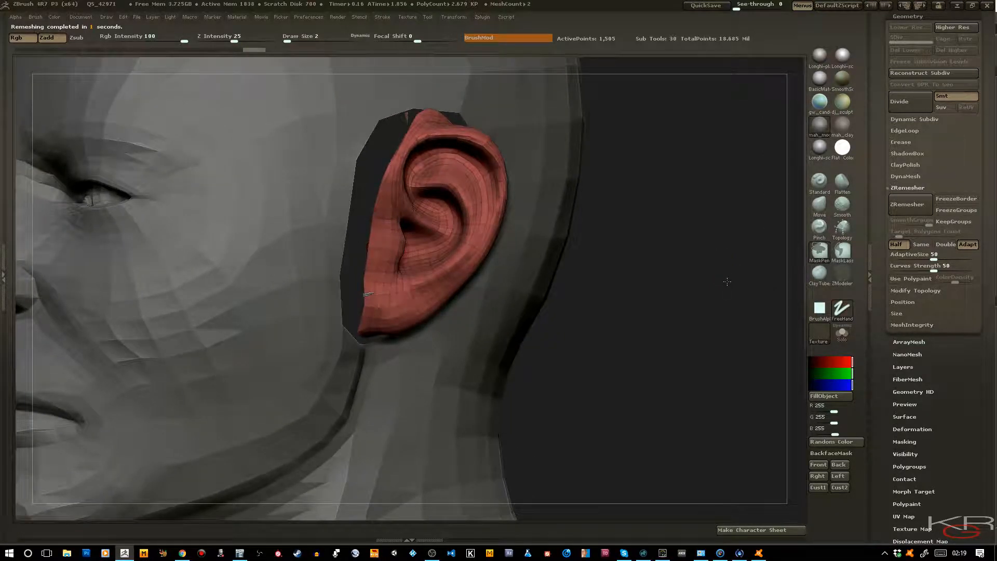
key(ctrl+z)
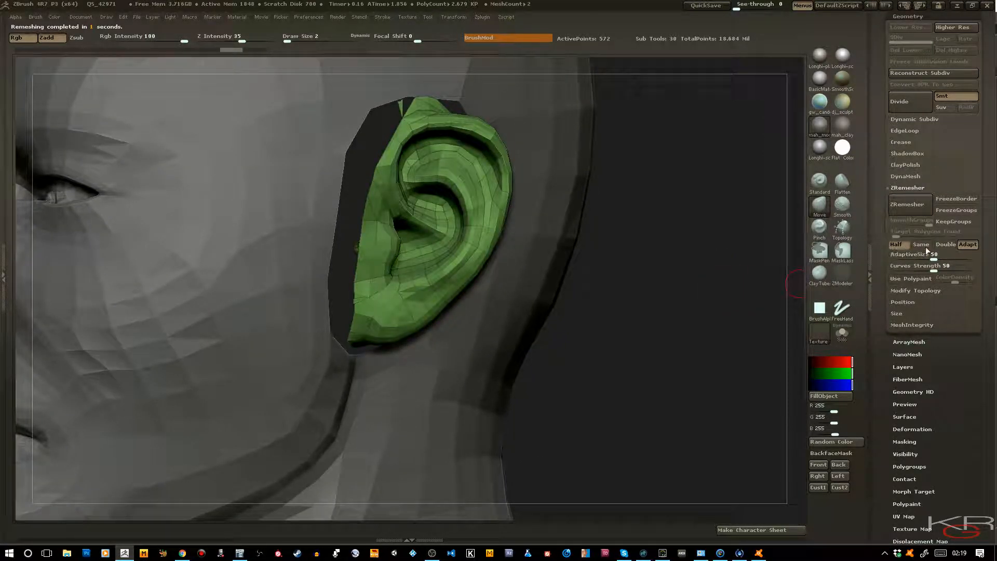
Turn off Adapt and run ZRemesher on the low-poly ear with the Half option.
click(968, 245)
click(912, 209)
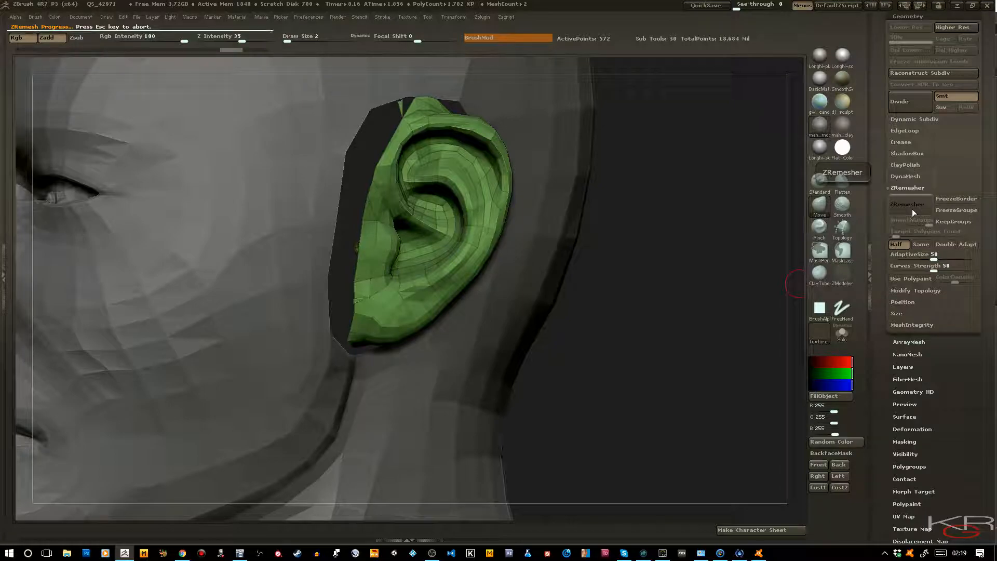
mouse_move(670, 256)
mouse_down()
mouse_move(692, 256)
mouse_move(655, 257)
mouse_up()
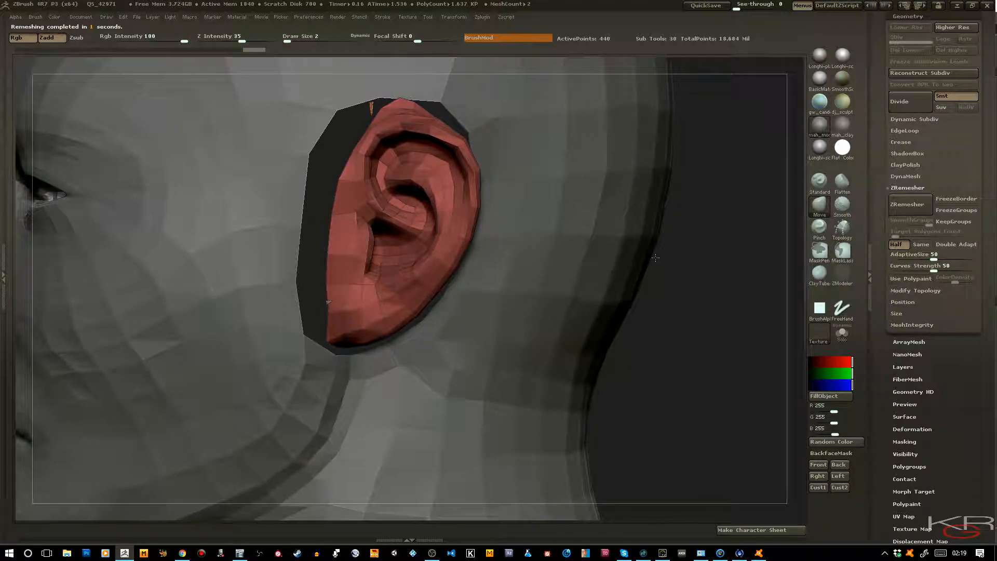
drag(655, 258, 670, 257)
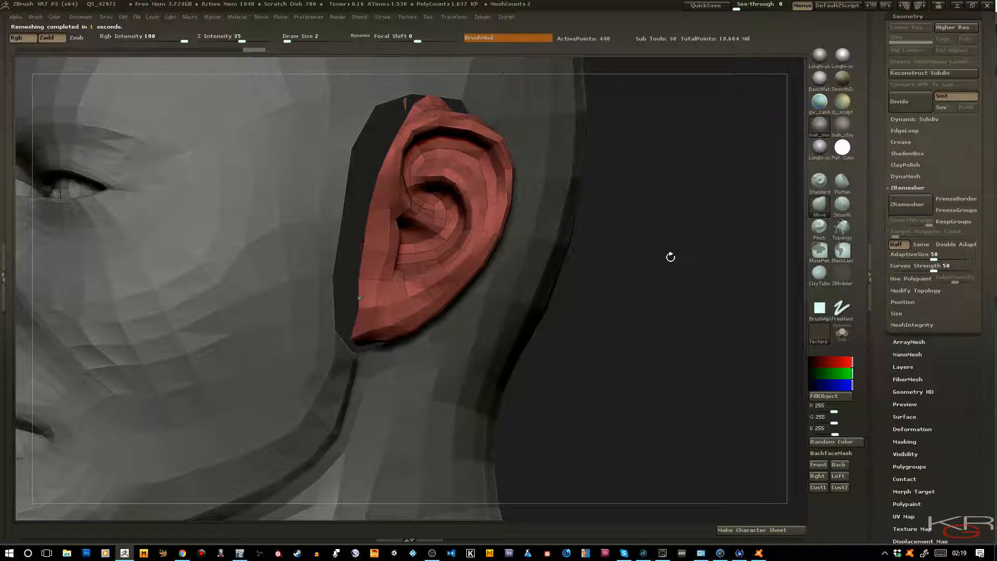
Subdivide the remeshed ear once and check its smoothed shape against the head's opening.
drag(671, 257, 709, 308)
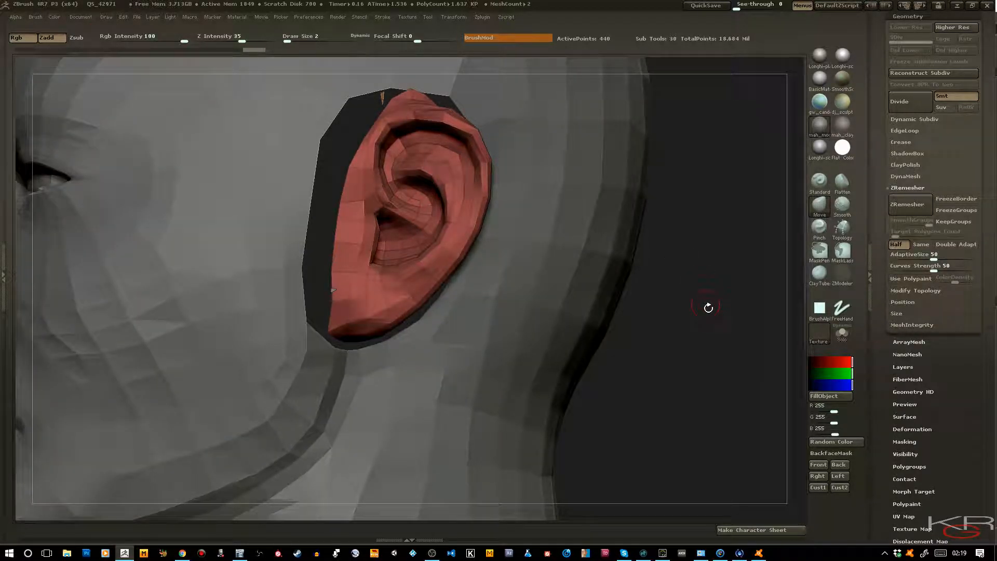
key(ctrl+d)
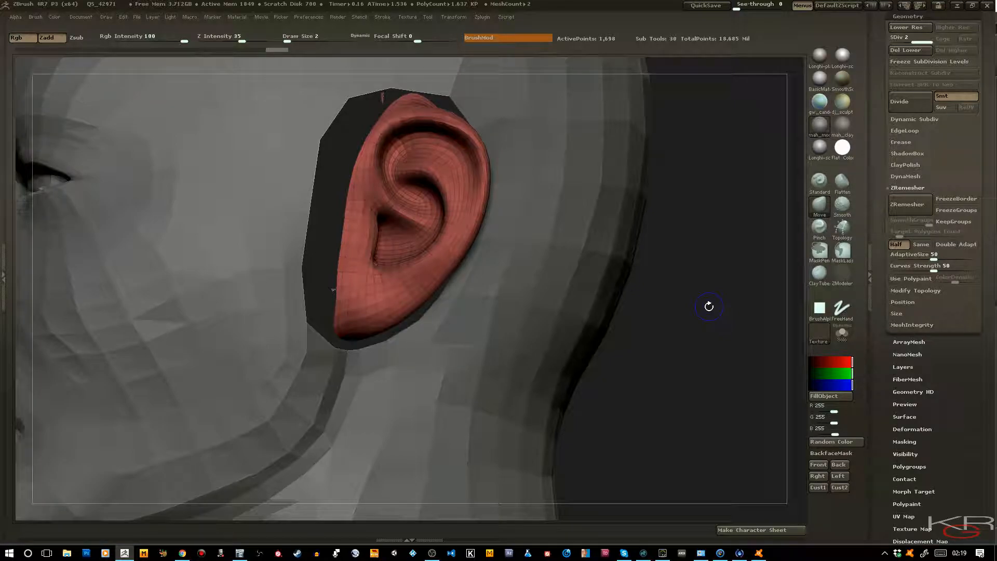
drag(709, 307, 734, 318)
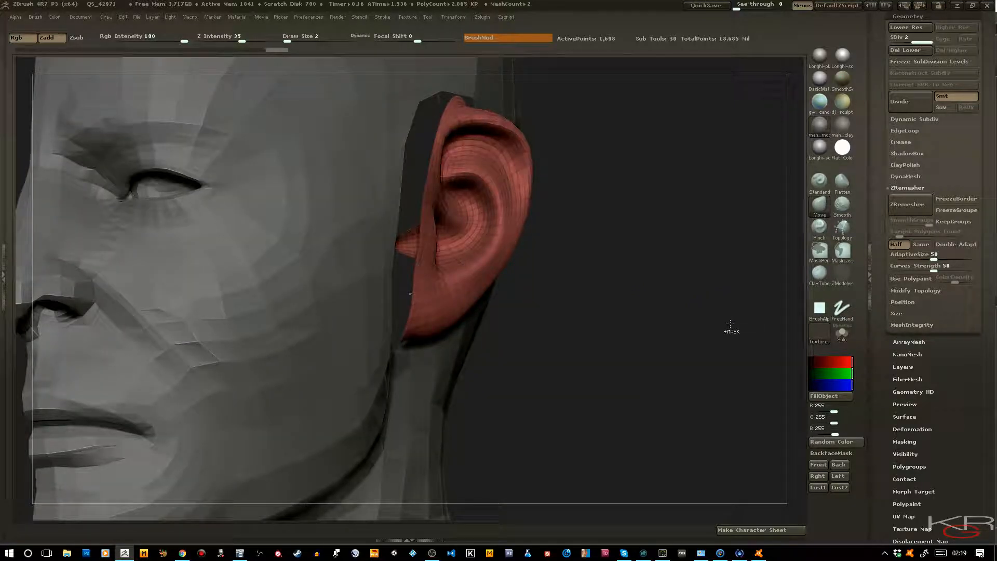
Go back to the dense ear, then pre-process and decimate it to about 16.5% with Decimation Master.
drag(730, 324, 647, 309)
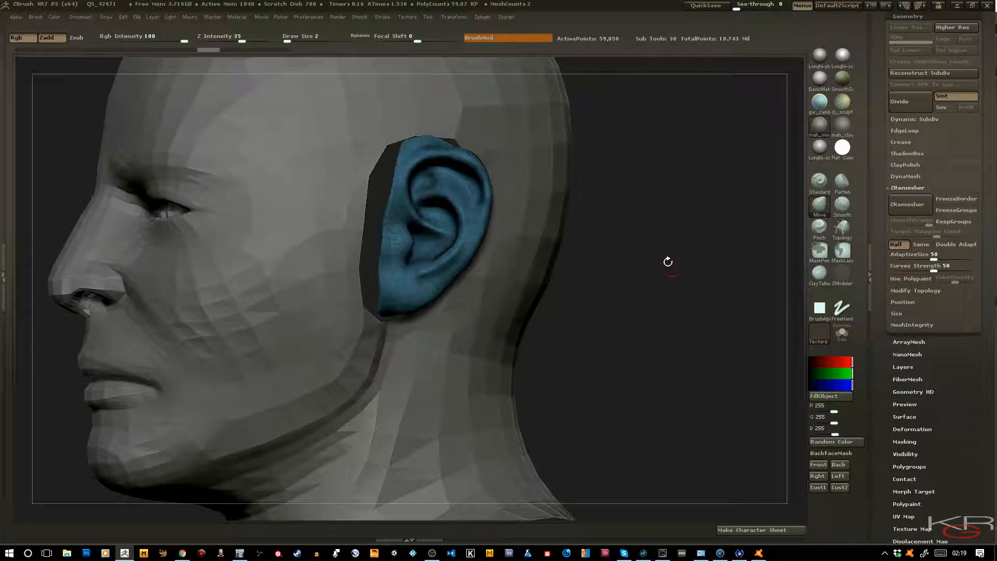
click(462, 19)
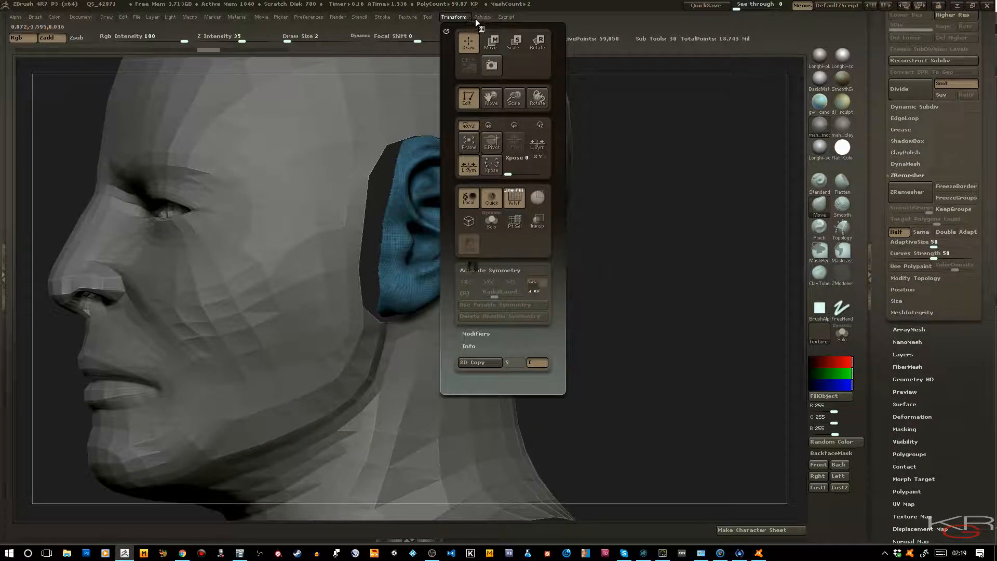
click(480, 17)
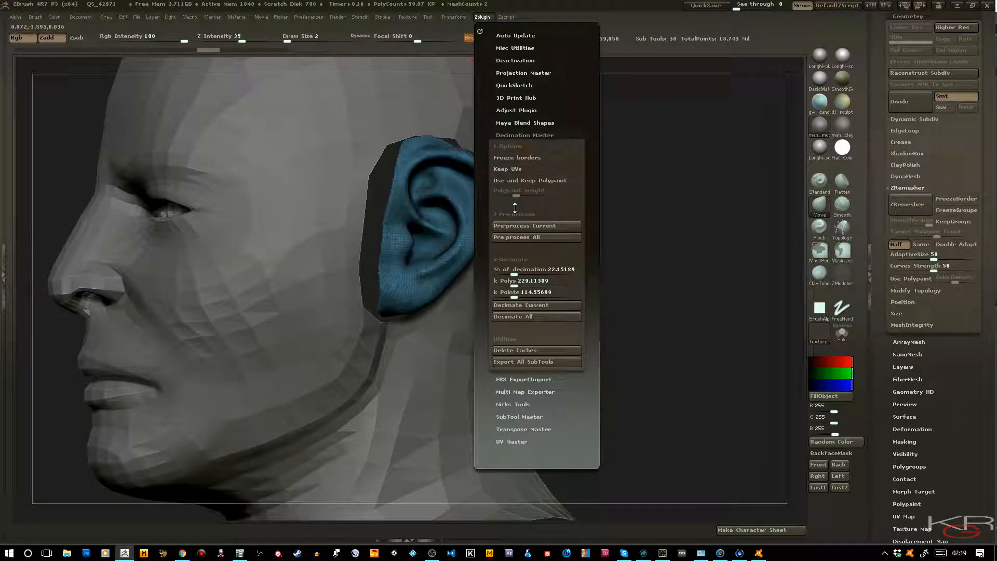
click(520, 228)
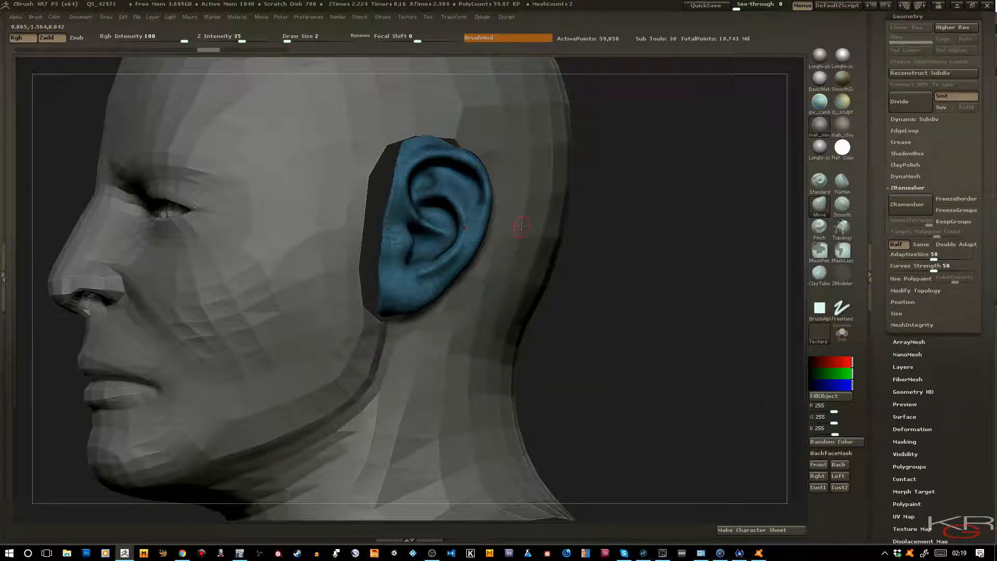
click(480, 16)
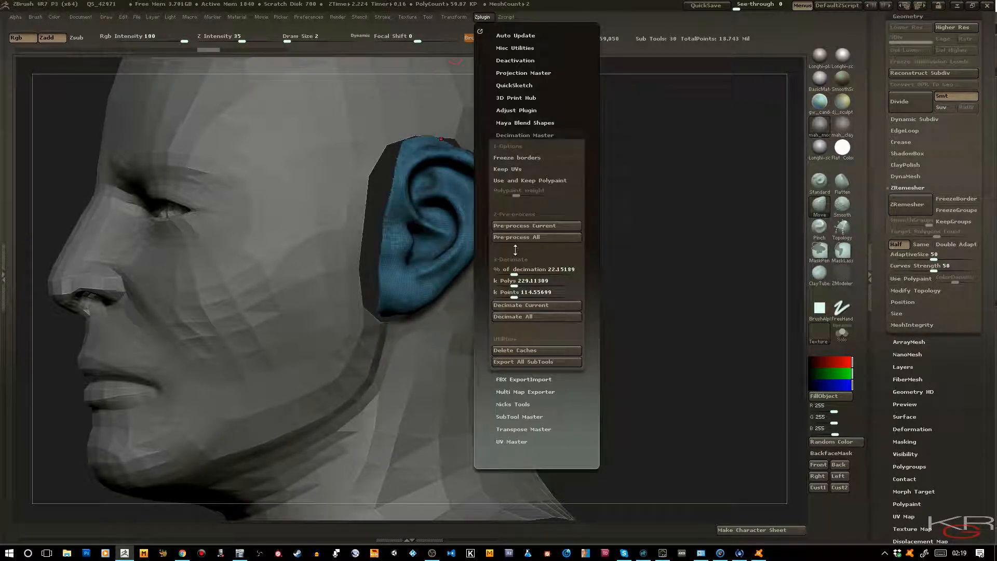
drag(515, 274, 509, 272)
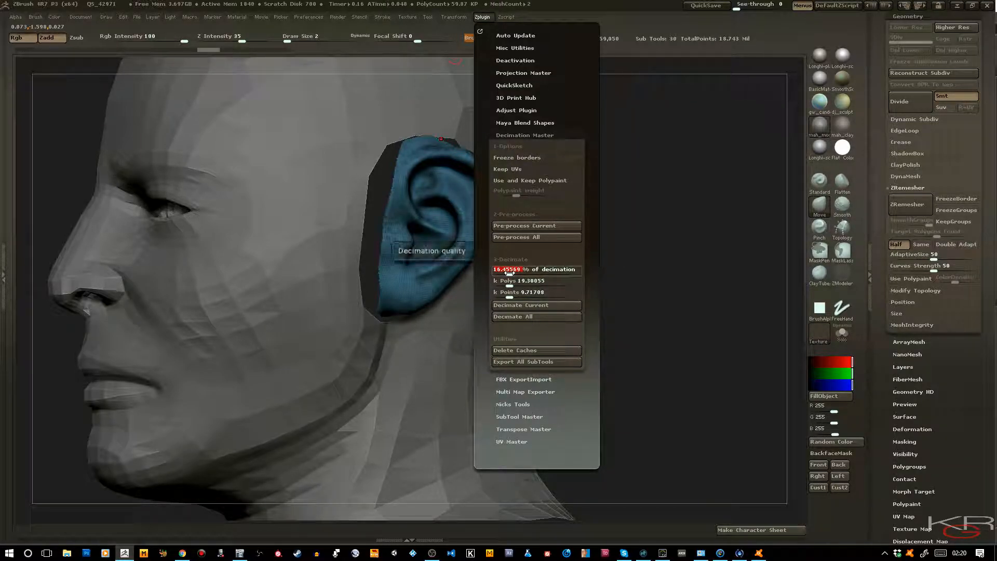
click(520, 305)
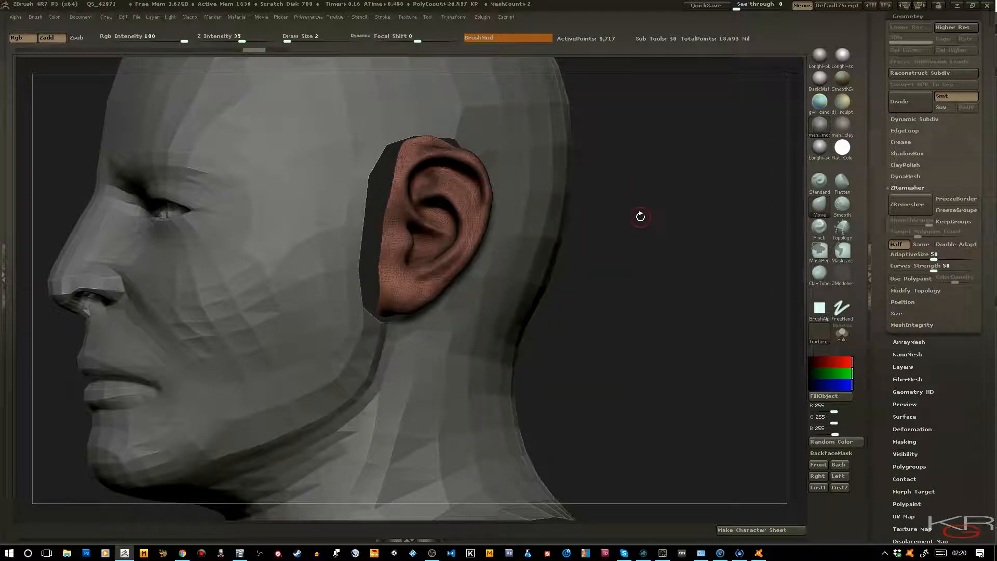
Choose the ZRemesherGuides brush with Draw Size 1 and hide the polyframe on the decimated ear.
alt+drag(641, 214, 670, 267)
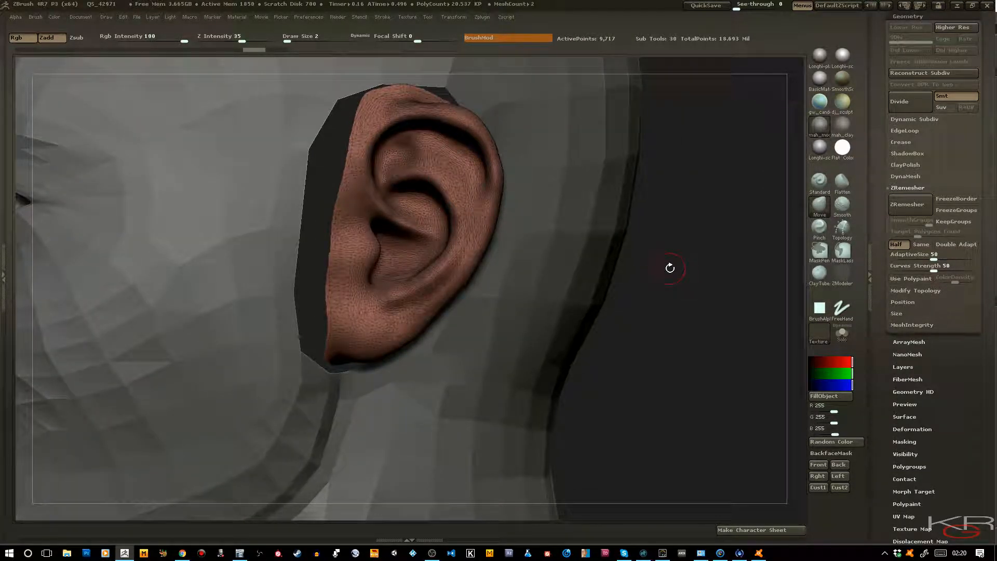
click(842, 274)
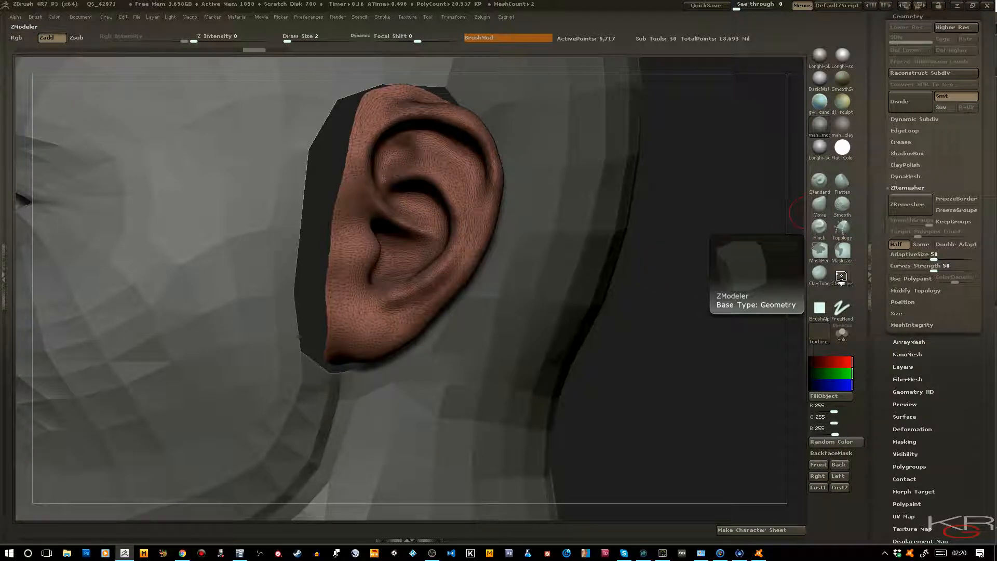
key(b)
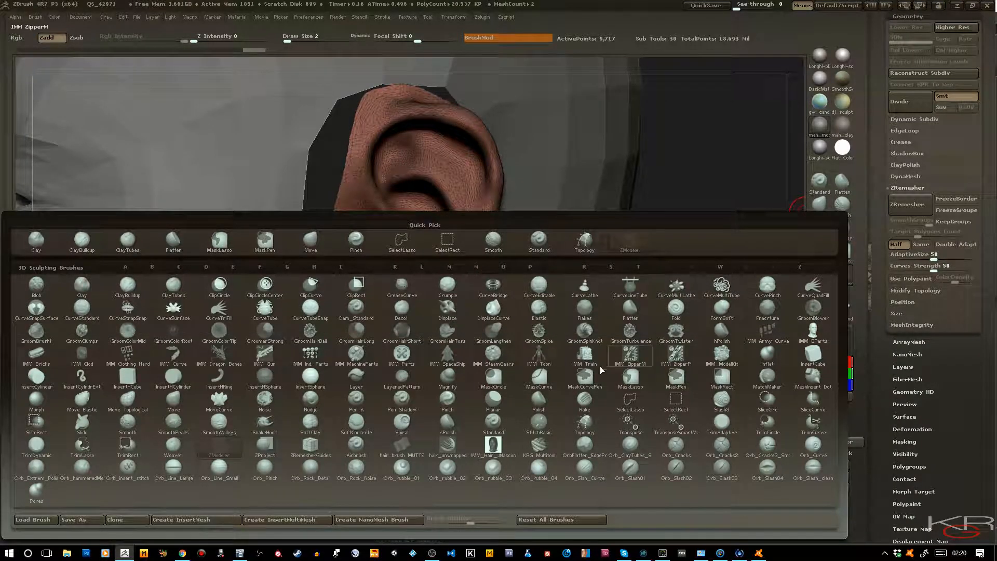
click(798, 265)
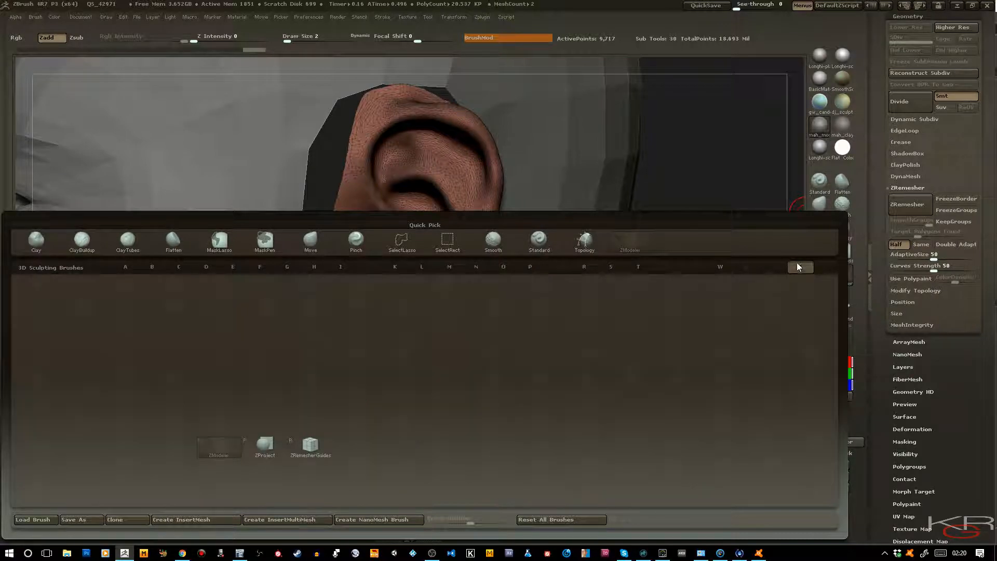
click(310, 445)
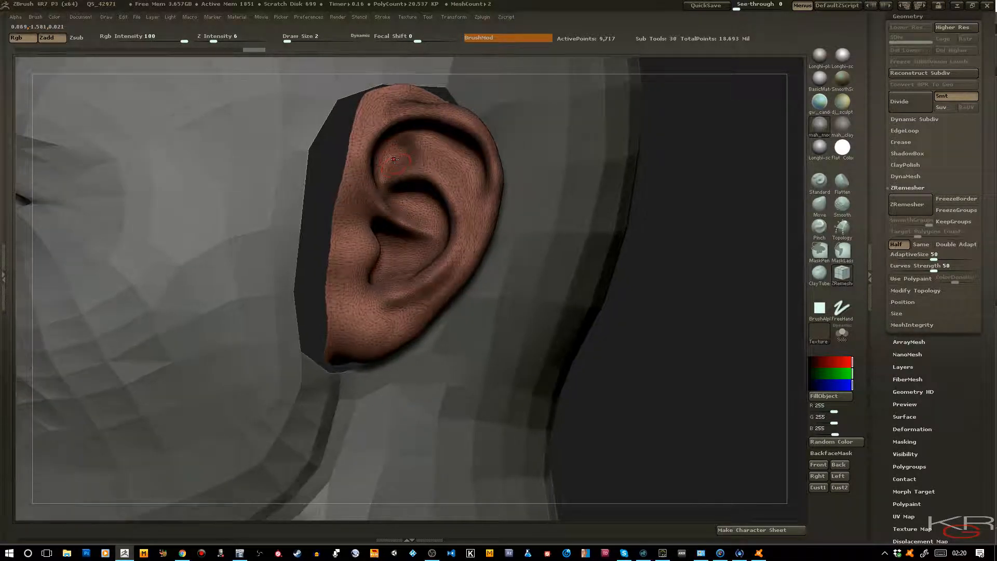
mouse_move(671, 325)
mouse_down()
mouse_move(690, 325)
mouse_move(641, 296)
mouse_up()
key(shift+f)
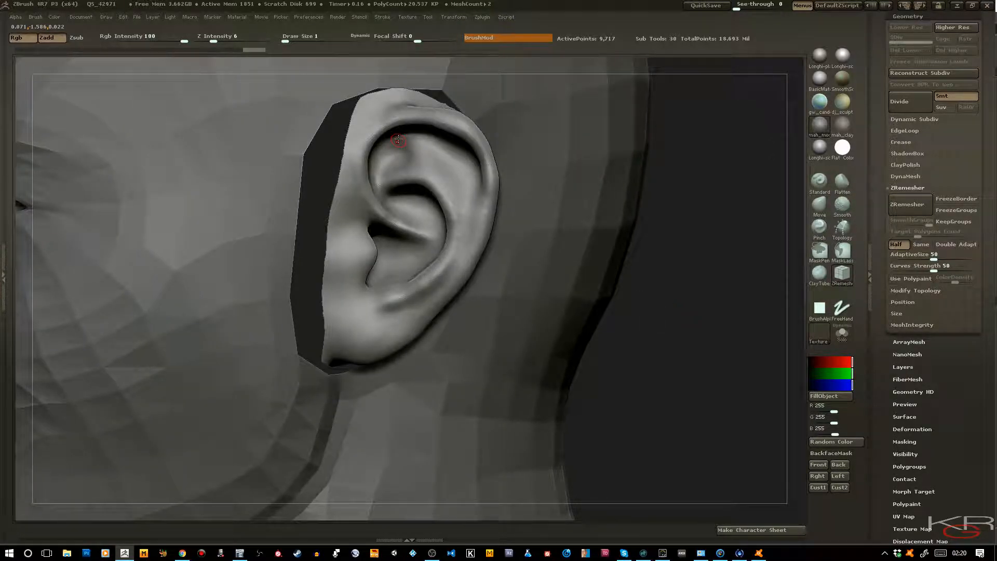
Draw one guide curve in the ear's upper inner hollow and another along the ridge above the ear canal.
mouse_move(403, 145)
mouse_down()
mouse_move(409, 154)
mouse_move(377, 174)
mouse_up()
mouse_move(666, 354)
mouse_down()
mouse_move(650, 330)
mouse_move(666, 314)
mouse_up()
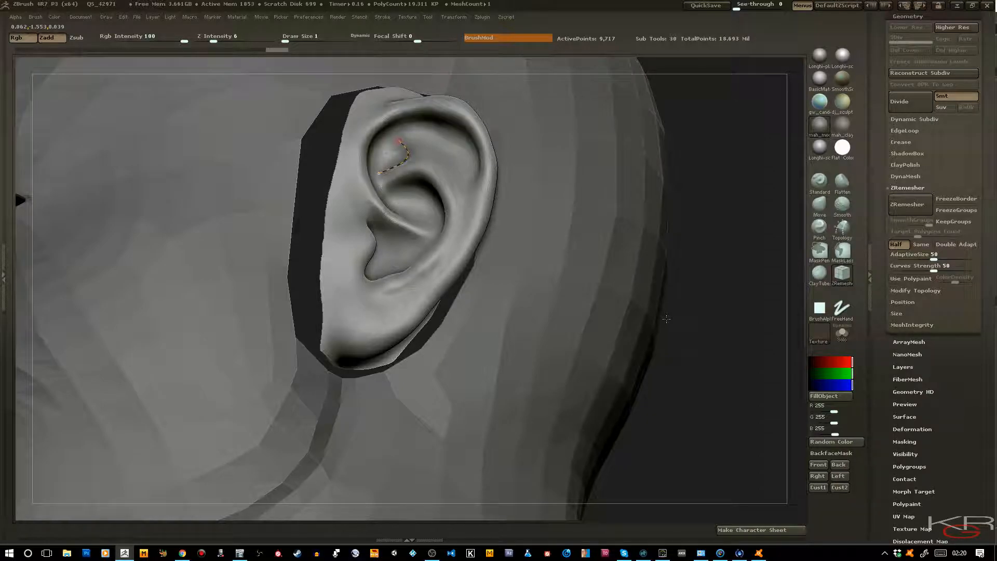
mouse_move(351, 173)
mouse_down()
mouse_move(366, 207)
mouse_move(427, 240)
mouse_up()
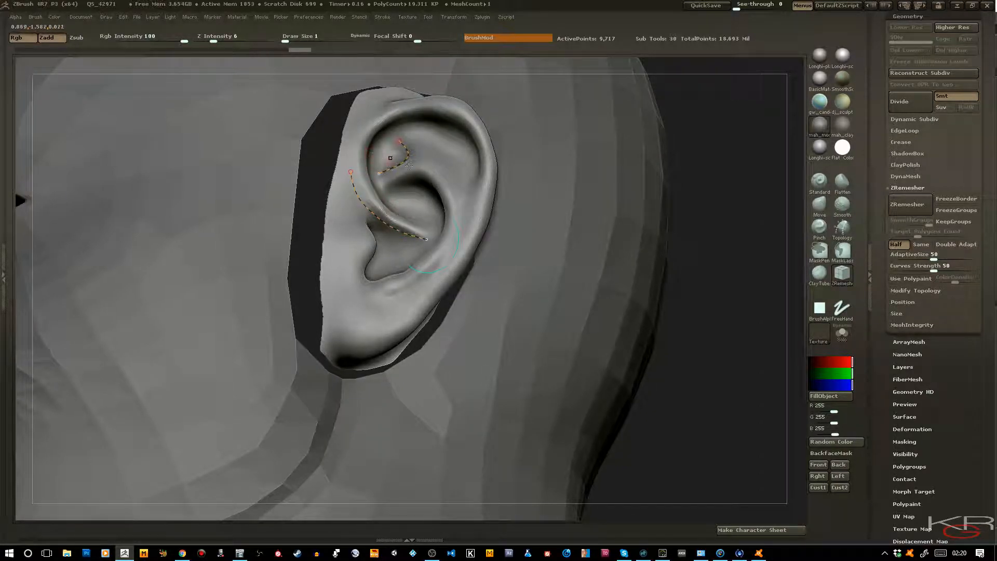
drag(731, 302, 727, 356)
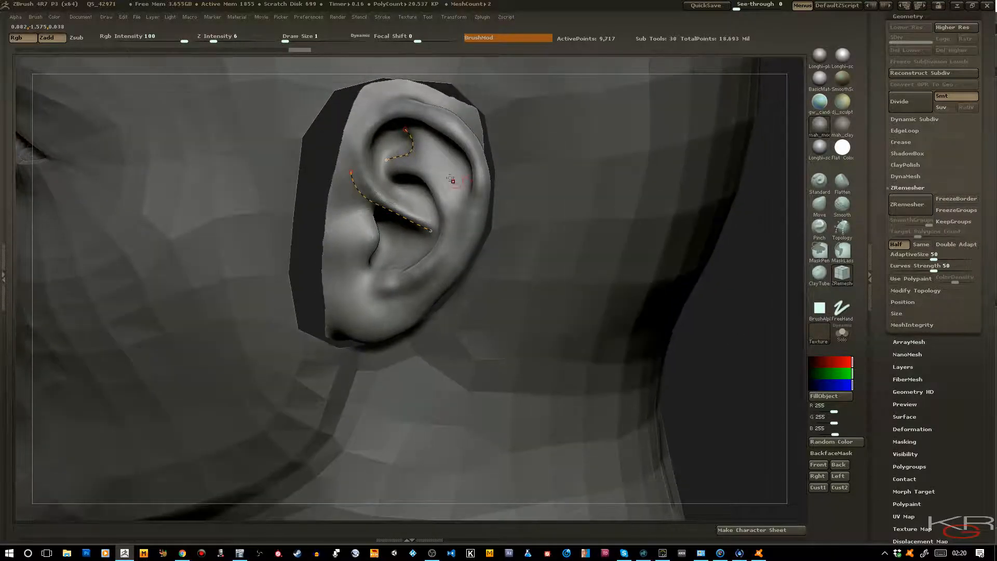
Draw a guide curve along the top of the ear's outer rim, replacing the first attempt.
drag(357, 122, 418, 100)
mouse_move(727, 374)
mouse_down()
mouse_move(690, 383)
mouse_move(660, 338)
mouse_up()
key(ctrl+z)
drag(362, 111, 410, 112)
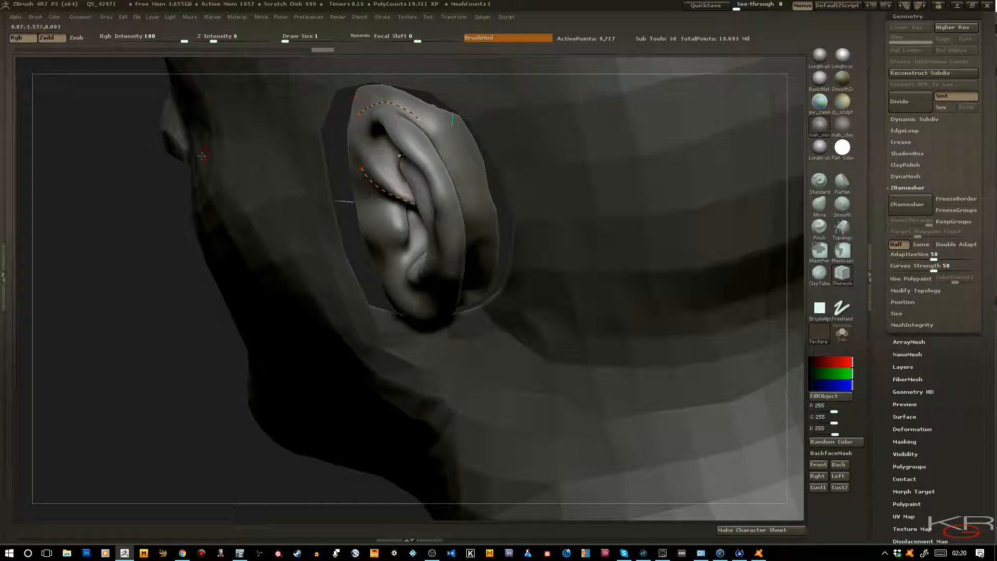
drag(130, 165, 96, 137)
Draw a guide curve down the back of the ear and around the earlobe.
drag(383, 117, 480, 291)
mouse_move(283, 317)
mouse_down()
mouse_move(285, 231)
mouse_move(313, 221)
mouse_move(283, 214)
mouse_up()
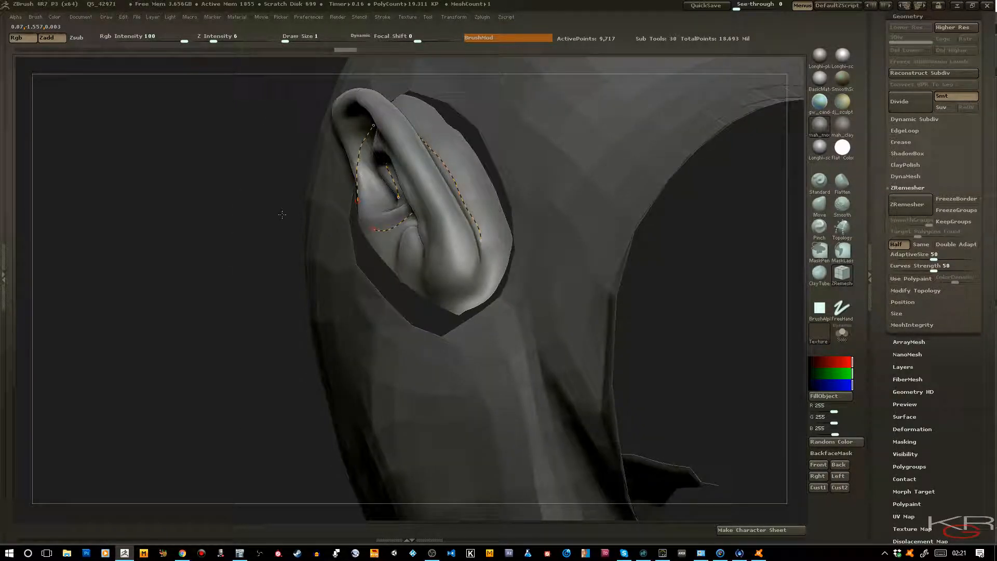
mouse_move(481, 241)
mouse_down()
mouse_move(490, 278)
mouse_move(443, 300)
mouse_up()
drag(161, 263, 170, 259)
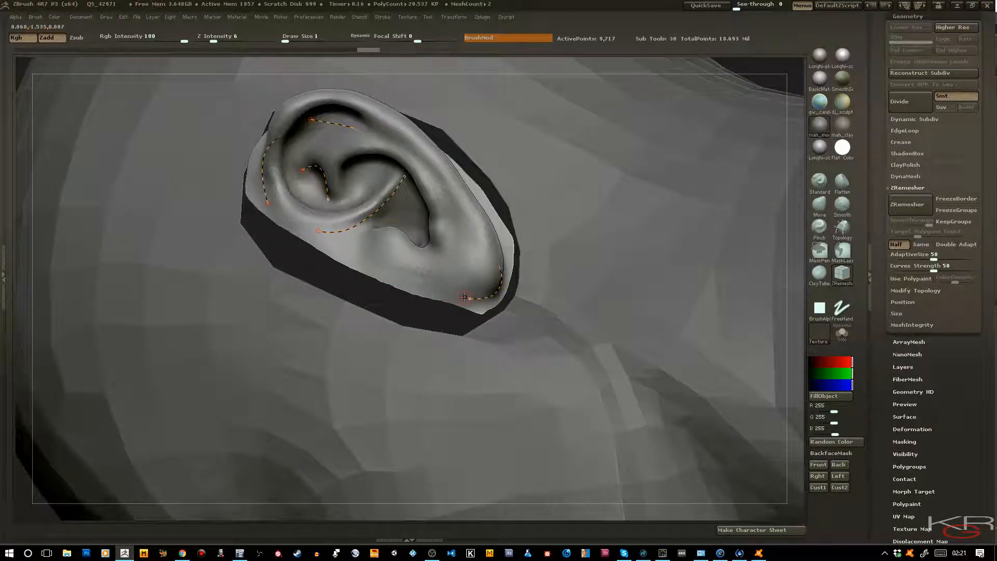
Continue the earlobe guide along the ear's front cut edge.
alt+click(468, 297)
drag(453, 295, 337, 251)
drag(768, 82, 698, 90)
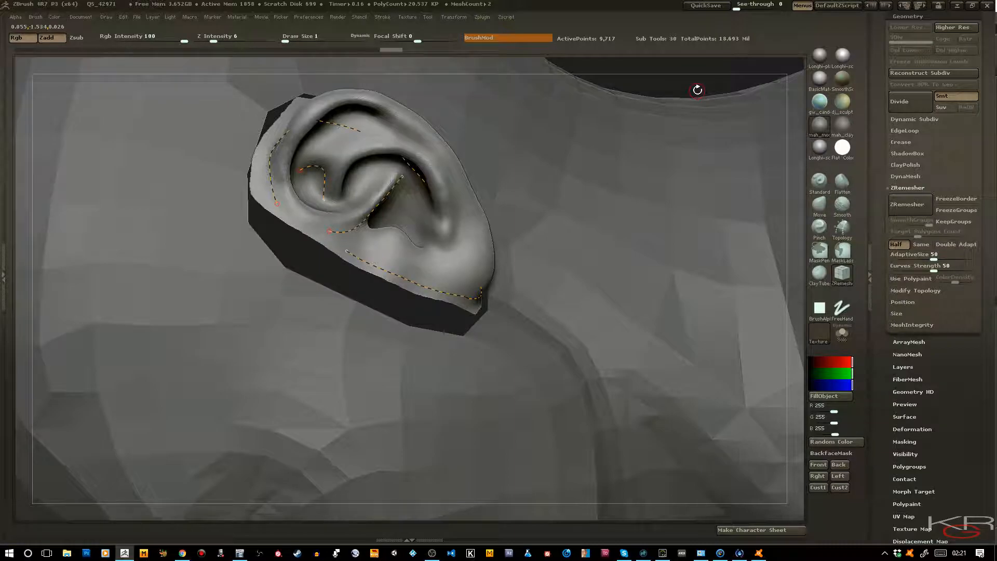
drag(697, 90, 664, 53)
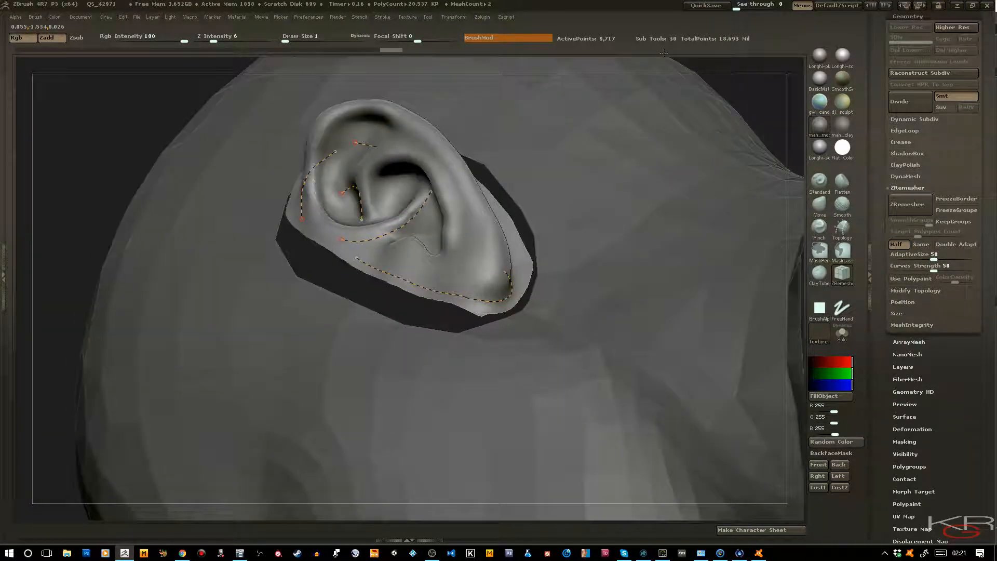
Draw a guide curve inside the ear's outer rim, running down the back and around the front of the upper hollow.
drag(339, 127, 358, 117)
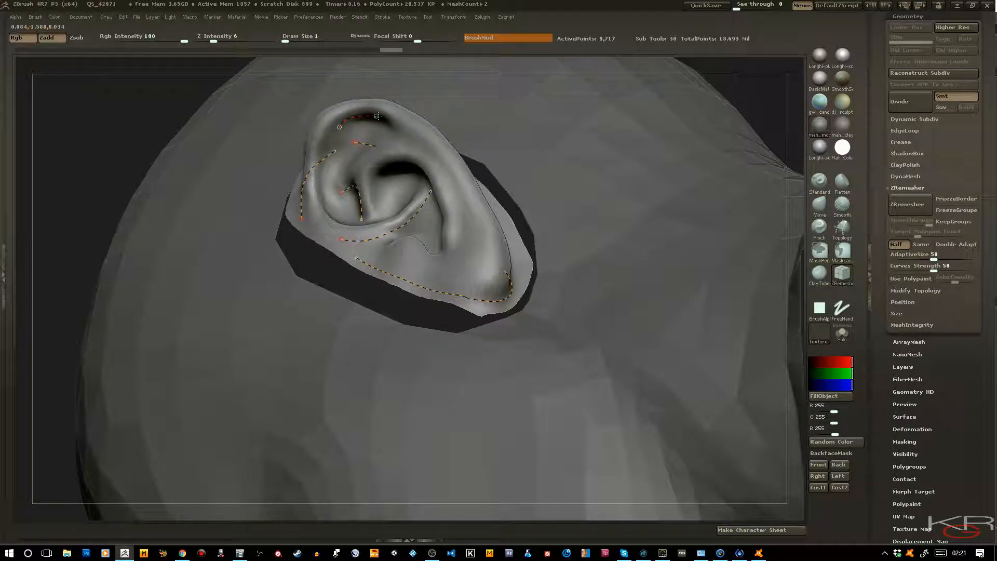
drag(419, 139, 464, 204)
drag(226, 112, 267, 125)
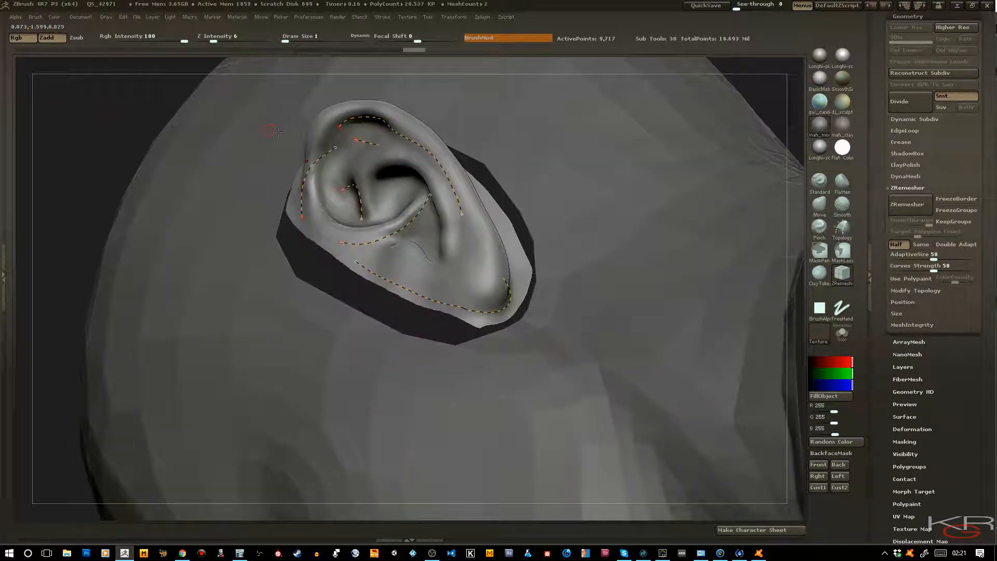
mouse_move(337, 129)
mouse_down()
mouse_move(327, 207)
mouse_move(354, 228)
mouse_up()
drag(233, 157, 257, 195)
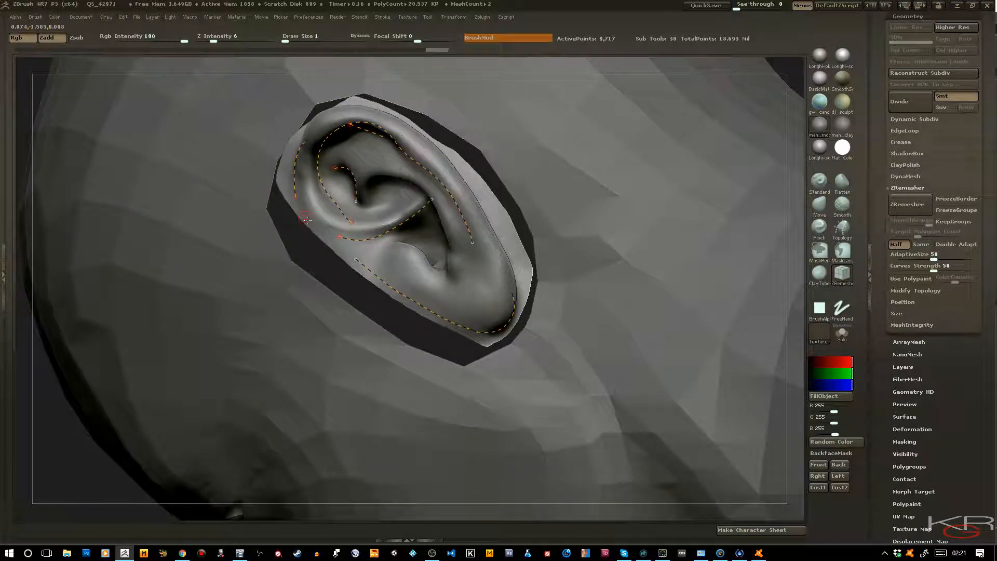
Undo the stray smoothing stroke and extend the inner-rim guide along the ridge towards the ear's central bowl.
mouse_move(341, 213)
shift+mouse_down()
mouse_move(341, 205)
mouse_move(333, 212)
mouse_move(341, 202)
shift+mouse_up()
key(ctrl+z)
drag(66, 446, 65, 430)
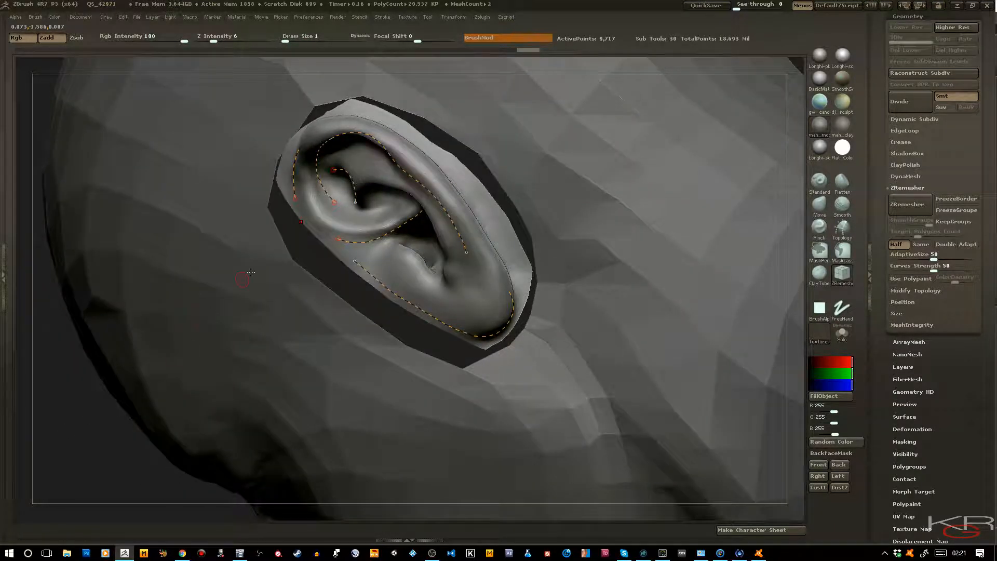
mouse_move(335, 203)
mouse_down()
mouse_move(339, 215)
mouse_move(403, 209)
mouse_up()
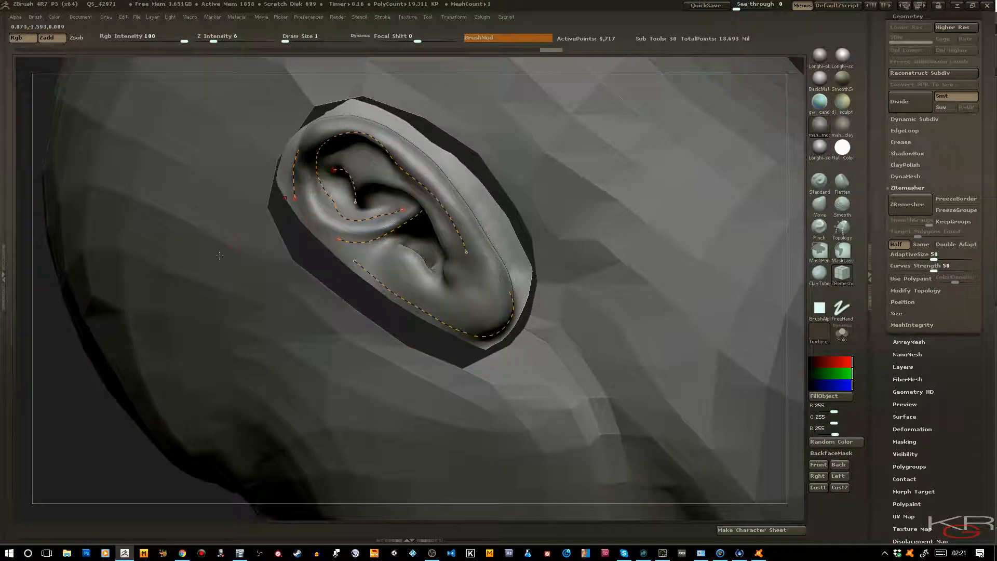
drag(67, 414, 76, 290)
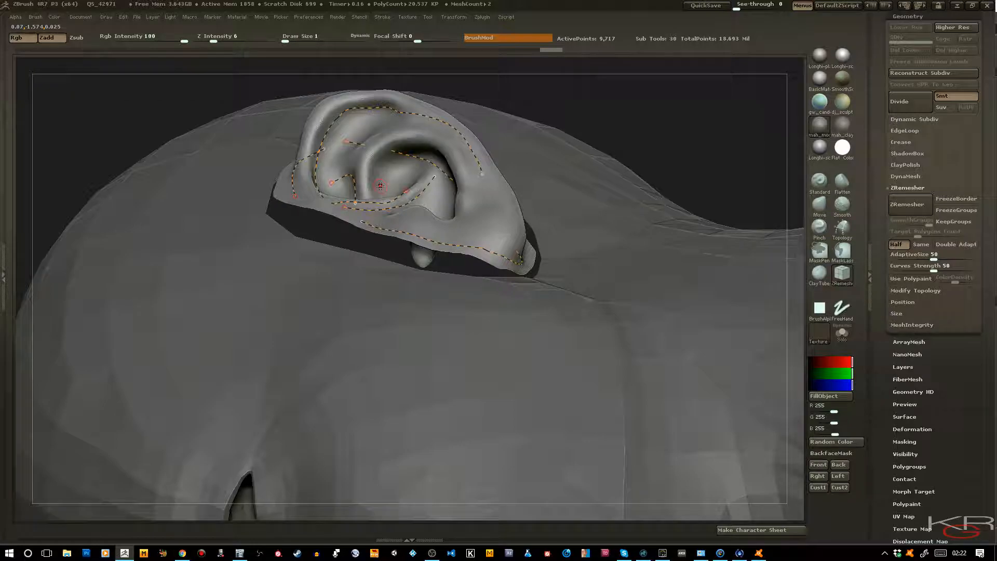
Draw guide curves around the ear's central bowl, from beneath its upper fold down its back wall.
mouse_move(380, 186)
mouse_down()
mouse_move(391, 161)
mouse_move(431, 157)
mouse_move(444, 166)
mouse_move(449, 201)
mouse_up()
drag(671, 129, 686, 136)
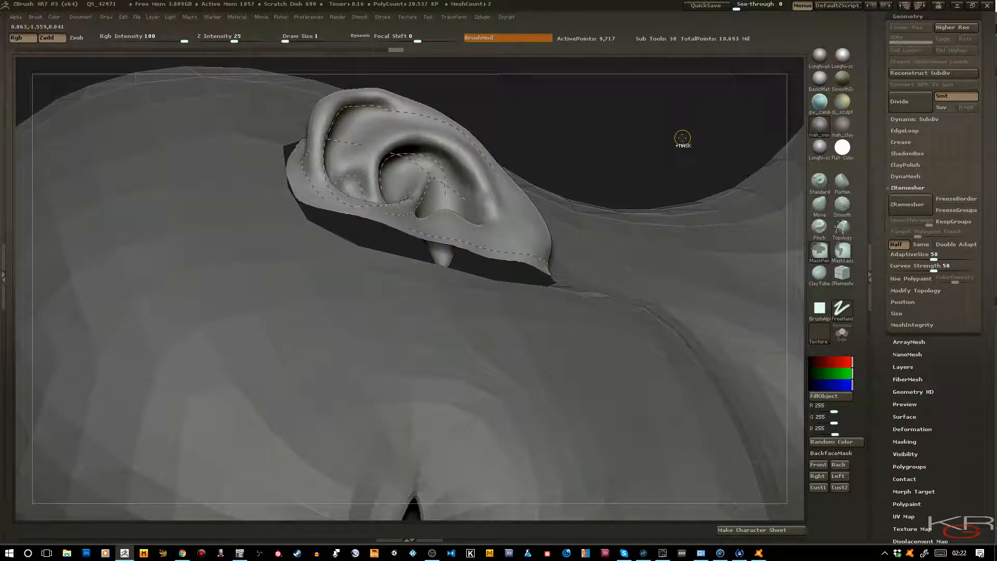
drag(439, 156, 478, 216)
drag(559, 177, 520, 131)
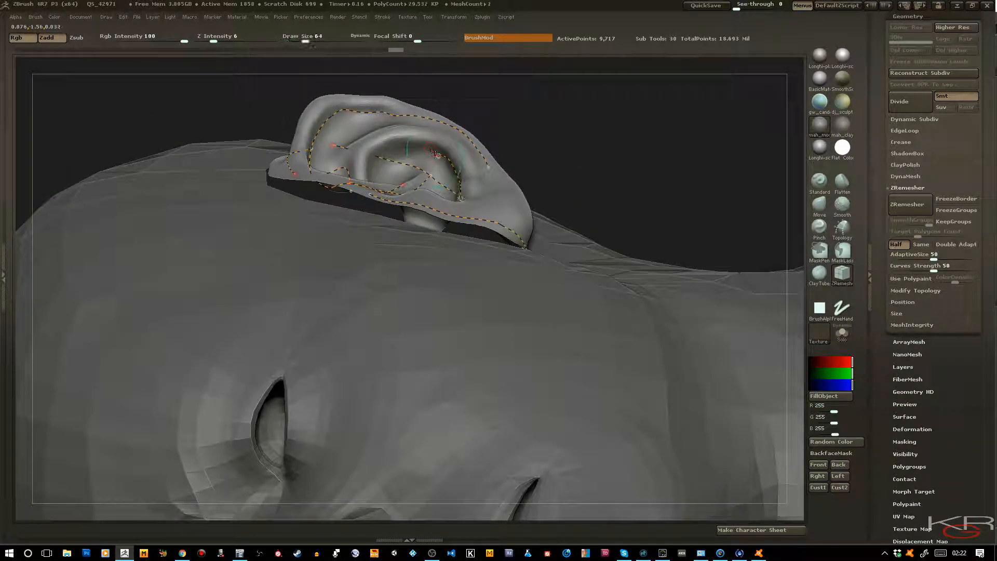
drag(439, 155, 384, 149)
drag(606, 161, 575, 163)
drag(398, 149, 372, 175)
drag(664, 138, 782, 344)
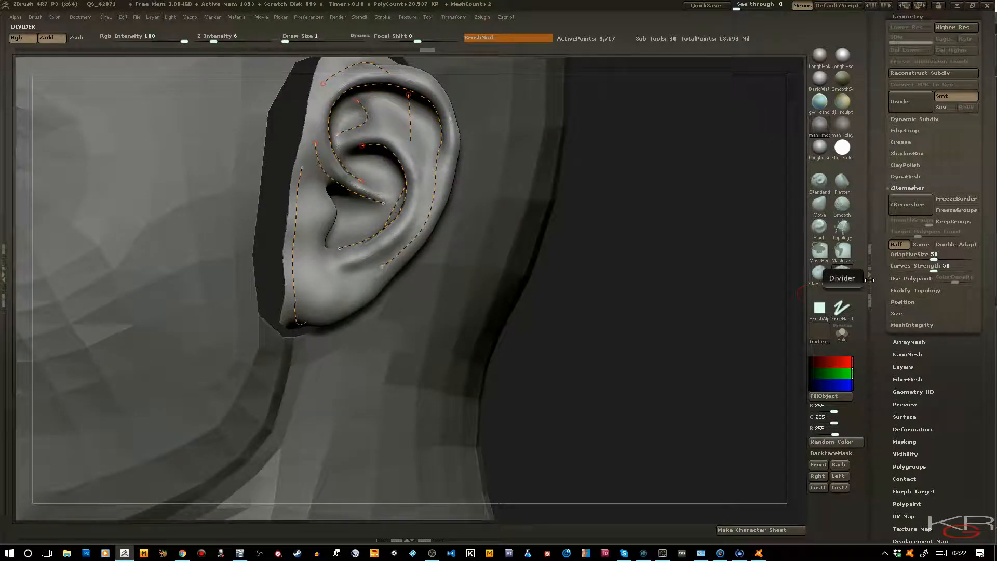
Try ZRemesher on the guided ear with Half enabled, and undo the result.
click(902, 205)
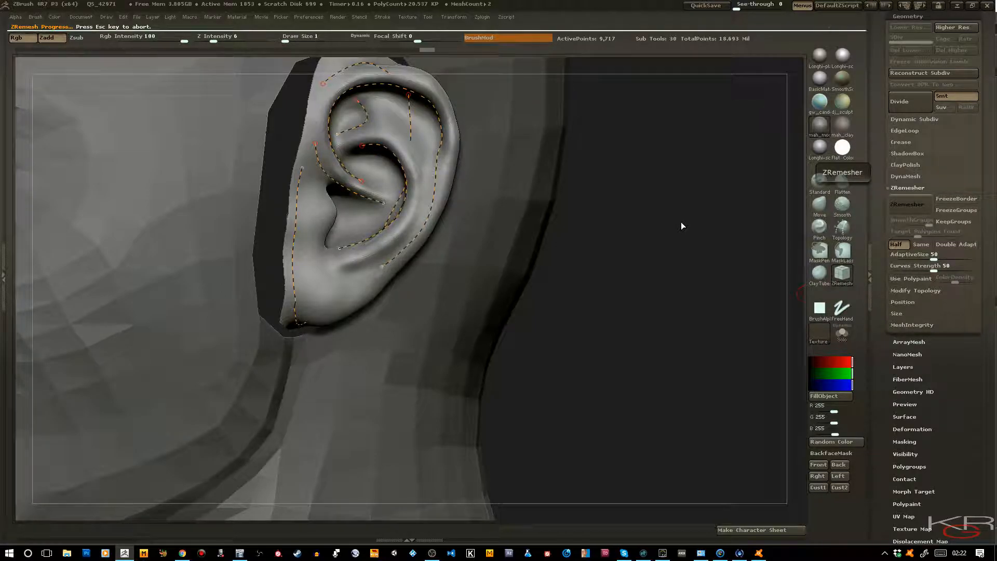
drag(689, 258, 636, 266)
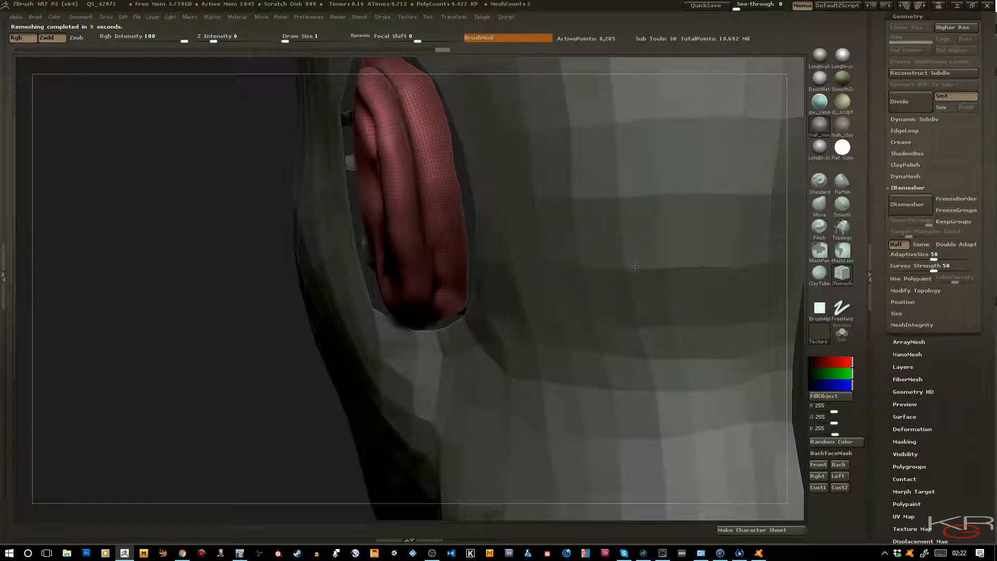
drag(636, 265, 690, 259)
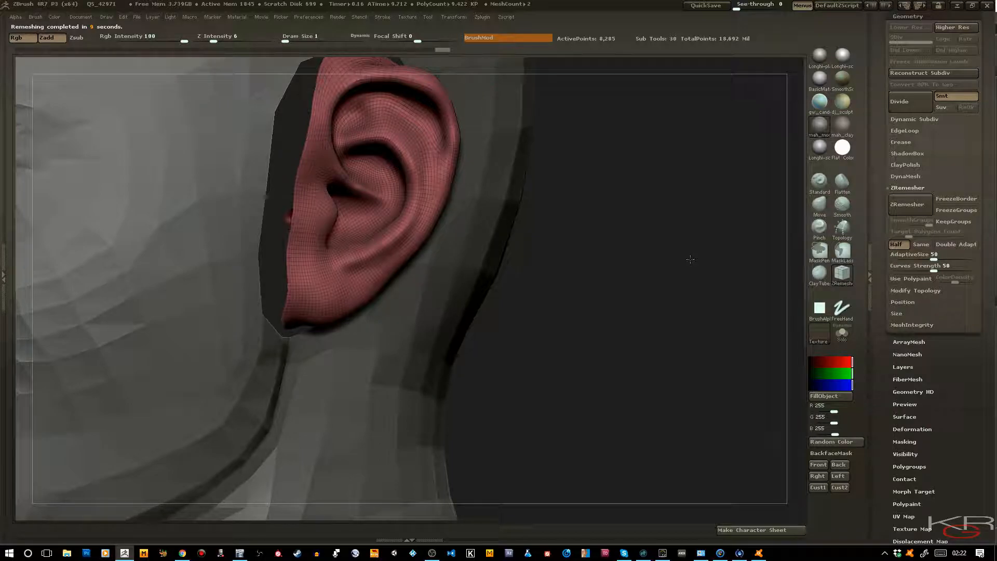
key(ctrl+z)
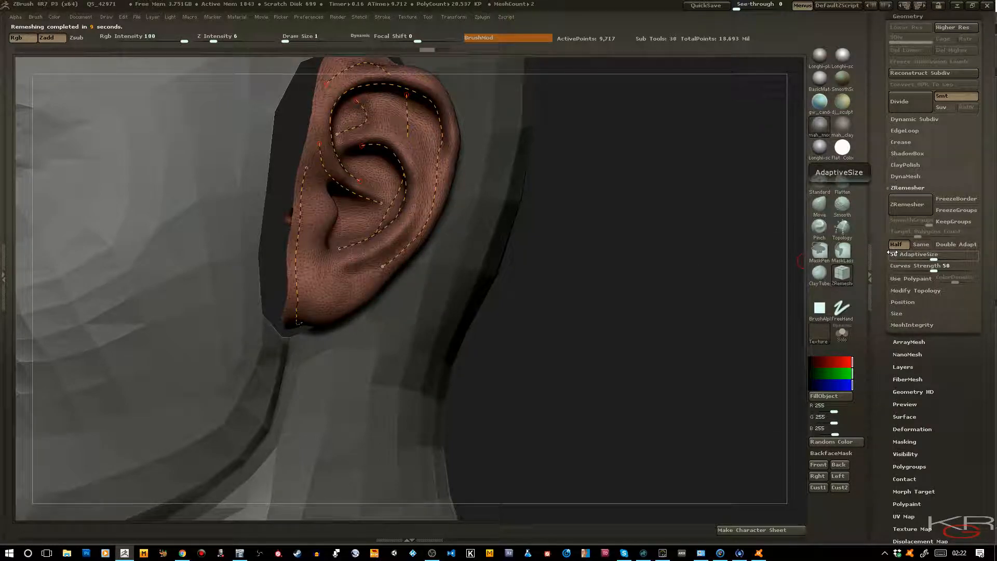
Try ZRemesher on the guided ear with Half off, Curves Strength 22 and a target polygon count of 1, inspect it and undo it.
click(898, 245)
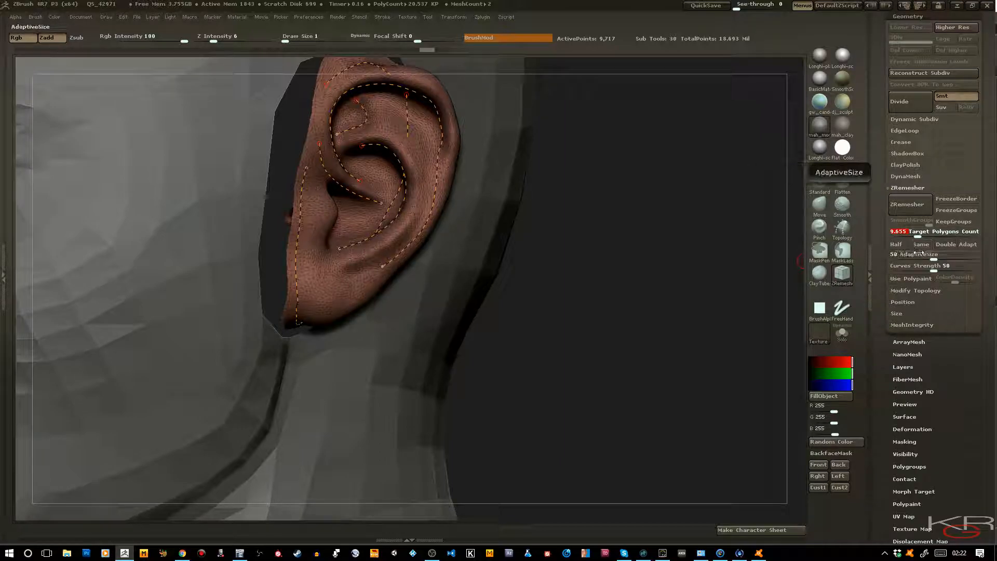
drag(932, 267, 910, 269)
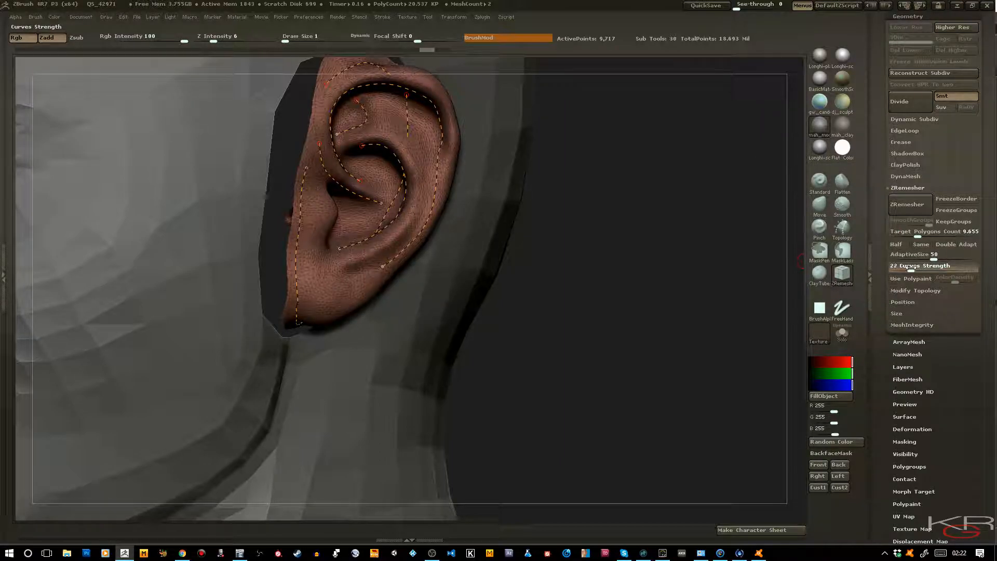
click(913, 237)
text(1)
key(Return)
click(909, 205)
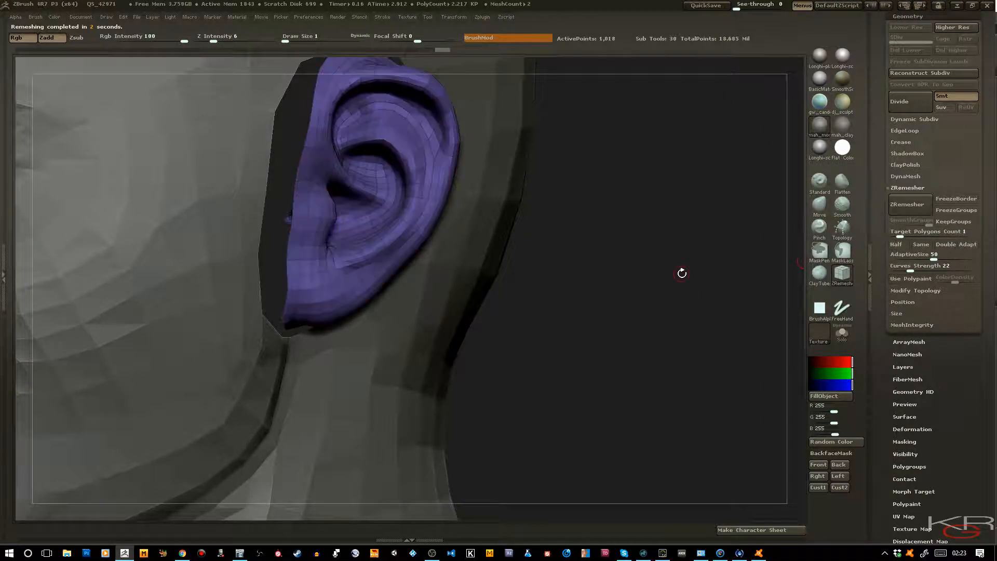
drag(681, 272, 615, 281)
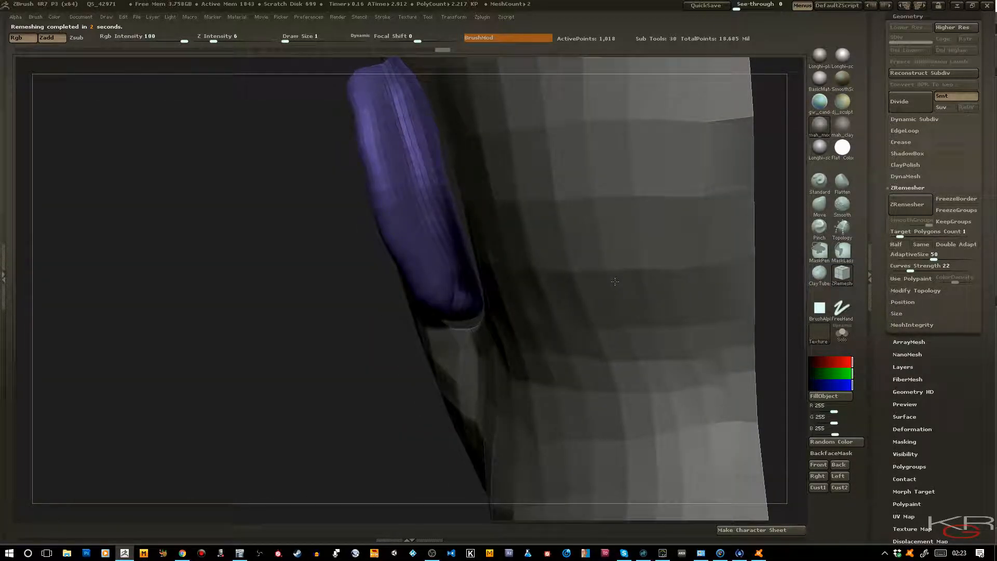
drag(615, 282, 676, 265)
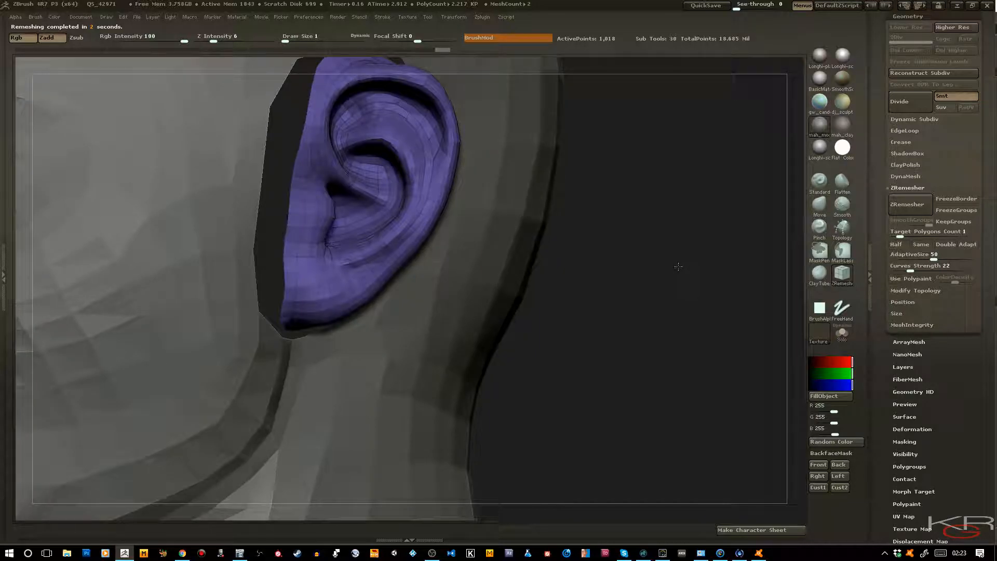
key(ctrl+z)
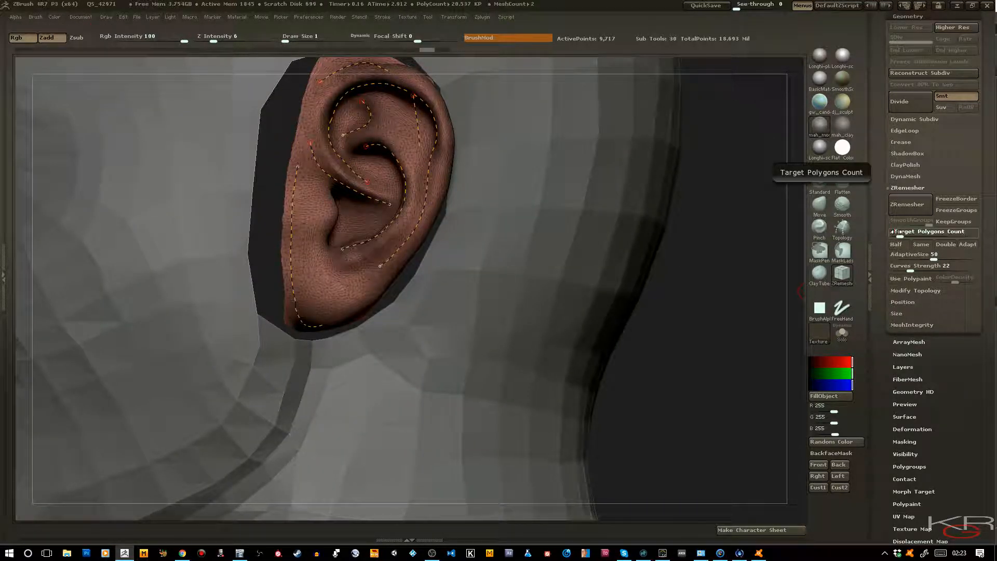
Try ZRemesher with a target polygon count of 0.5 and Curves Strength 8, preview the ear subdivided, and undo the remesh.
drag(907, 271, 899, 270)
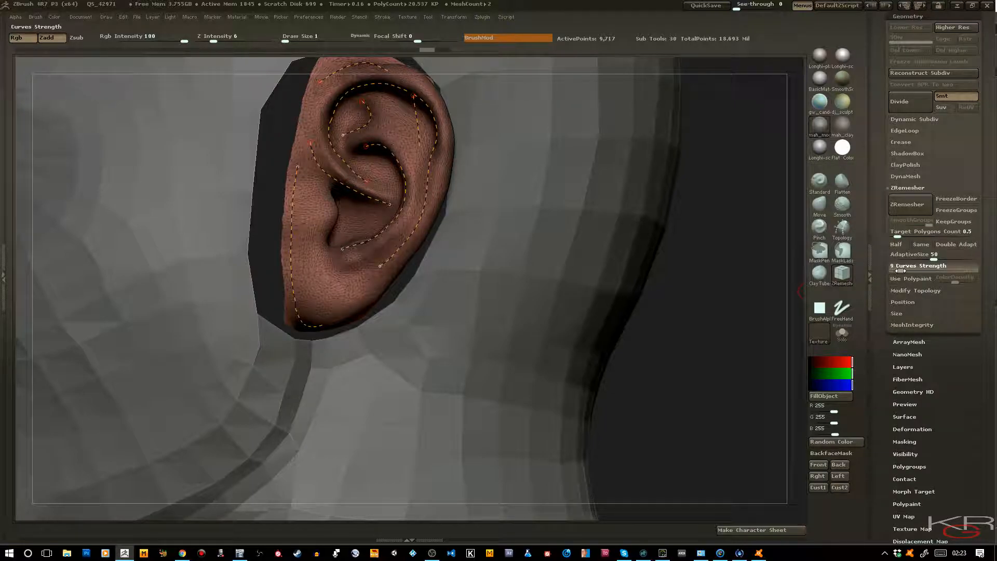
click(907, 204)
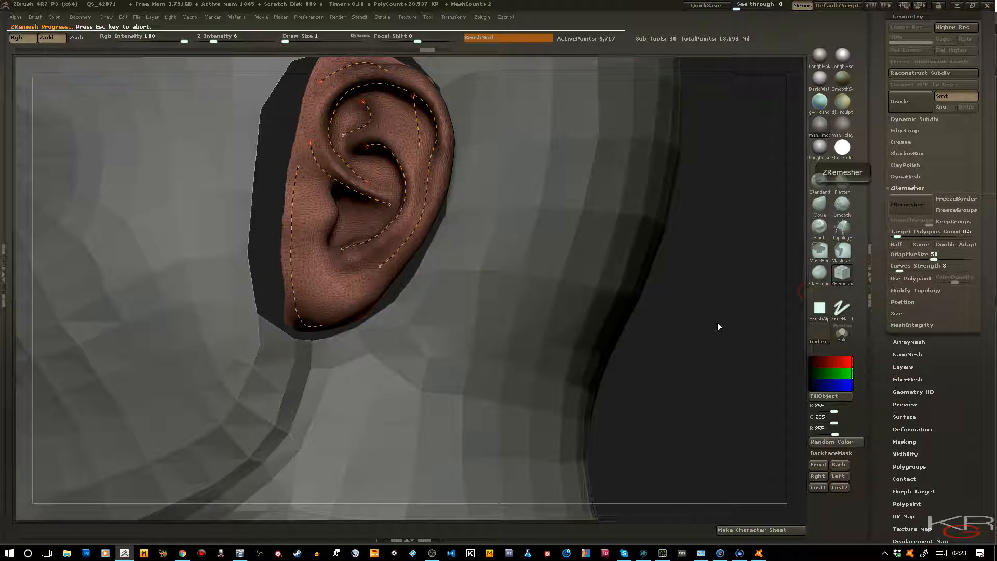
drag(714, 332, 724, 324)
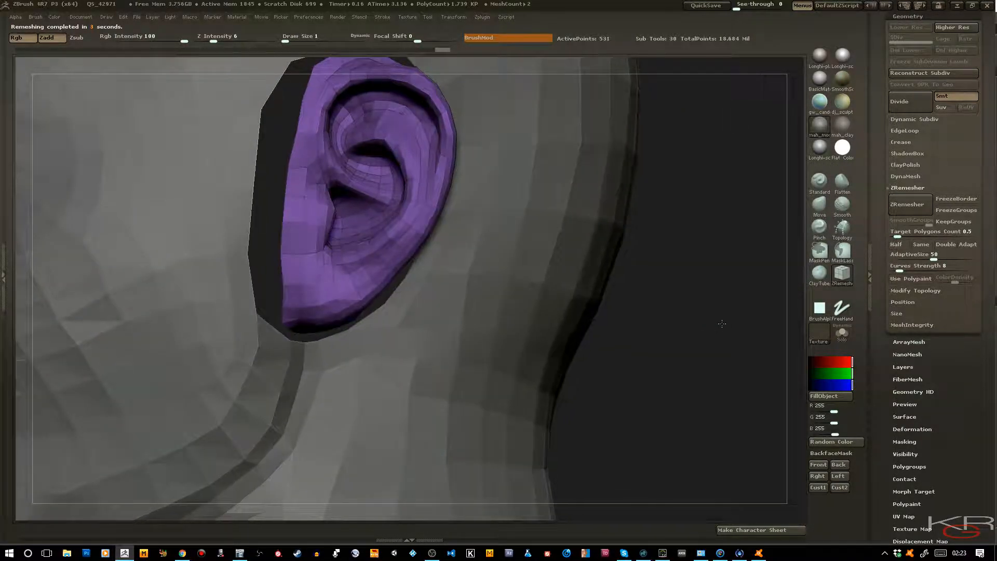
key(ctrl+d)
key(shift+d)
mouse_move(722, 323)
mouse_down()
mouse_move(661, 329)
mouse_move(715, 330)
mouse_up()
key(ctrl+z)
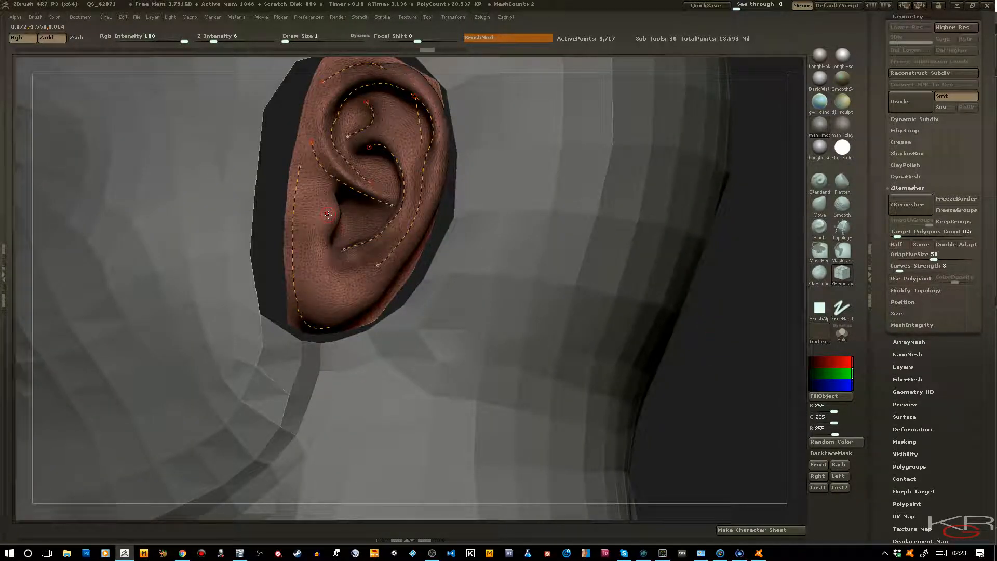
Try ZRemesher on the ear with Curves Strength 84, inspect the topology, and undo the remesh.
drag(900, 268, 962, 269)
click(843, 273)
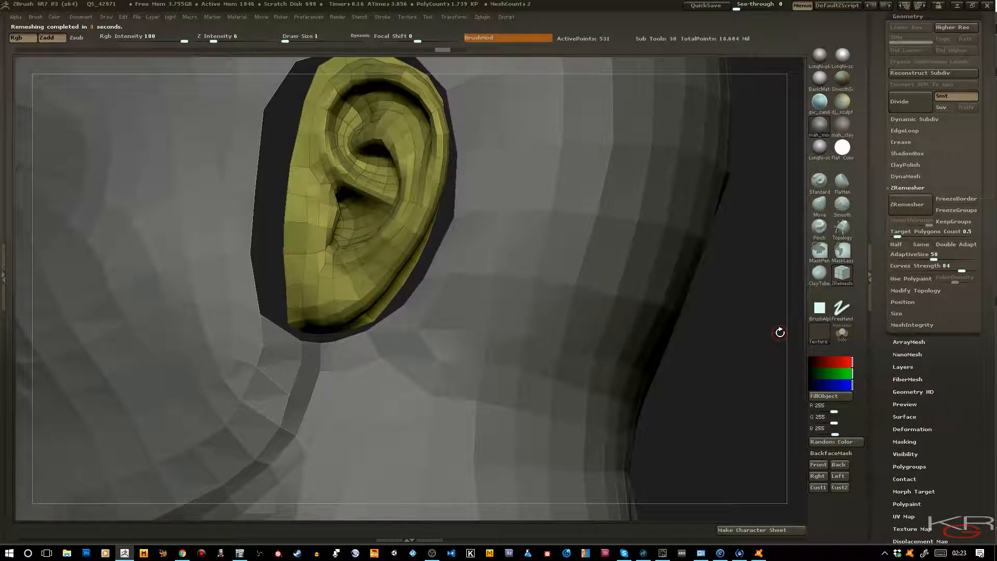
drag(767, 340, 707, 335)
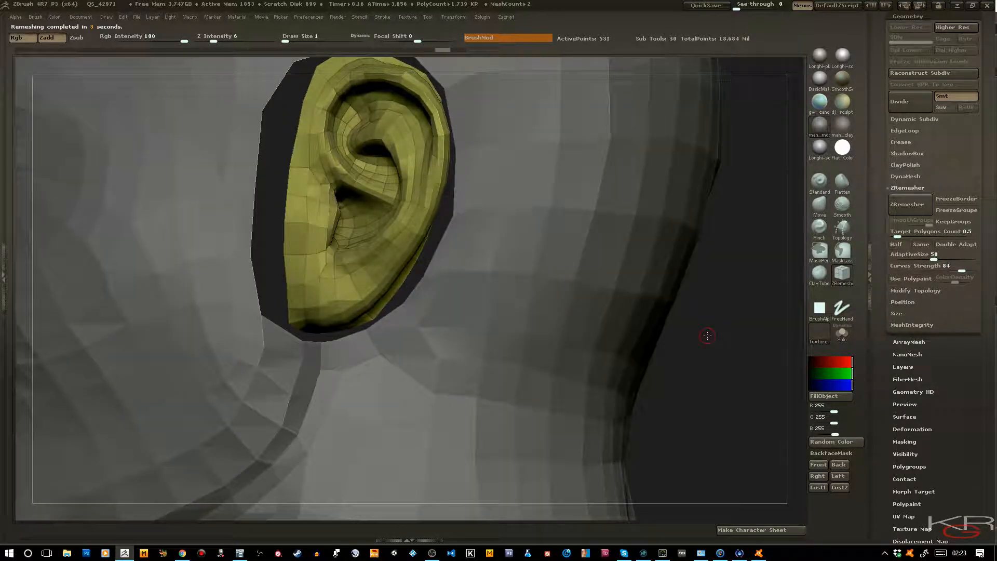
drag(708, 336, 714, 333)
key(ctrl)
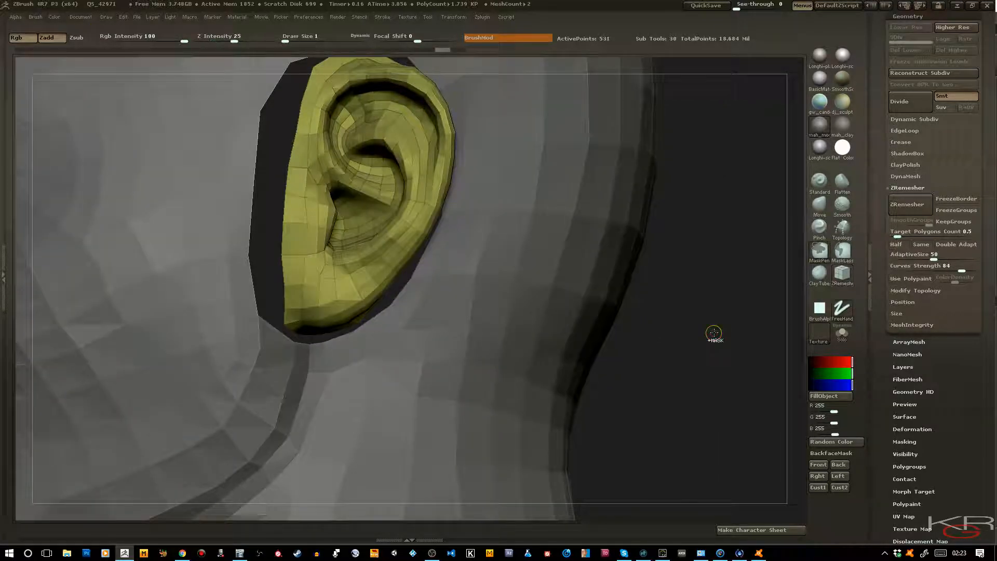
key(ctrl+z)
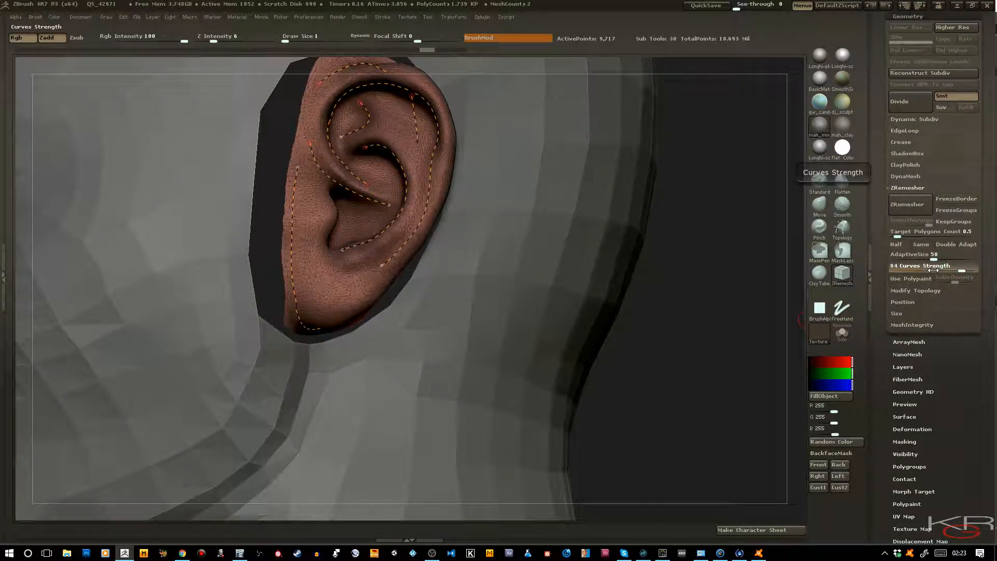
Set Curves Strength to 15, enable Use Polypaint for ZRemesher and turn off the wireframe display on the ear.
drag(938, 268, 905, 272)
click(904, 269)
click(903, 279)
key(shift)
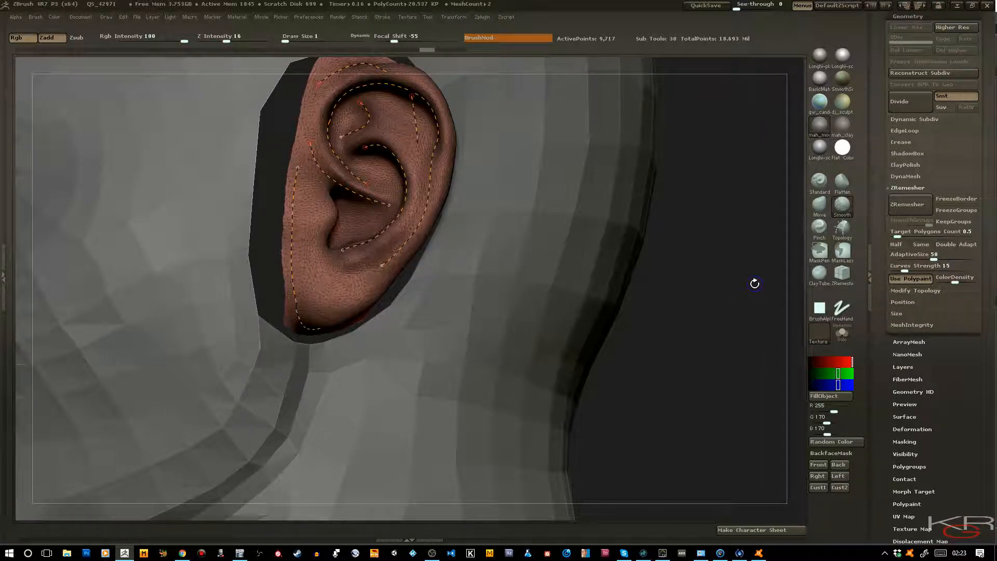
key(shift+f)
click(949, 281)
key(Tab)
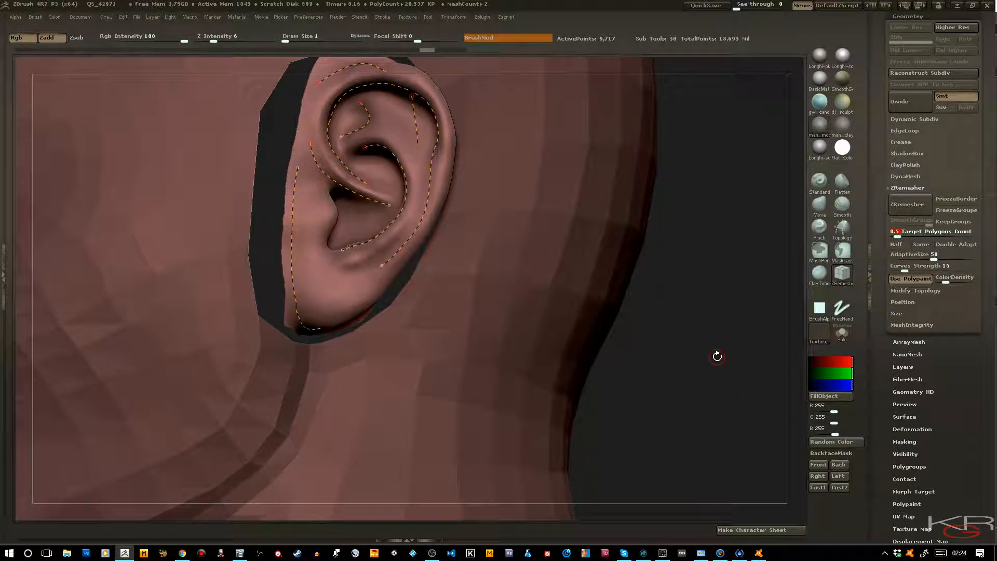
mouse_move(948, 282)
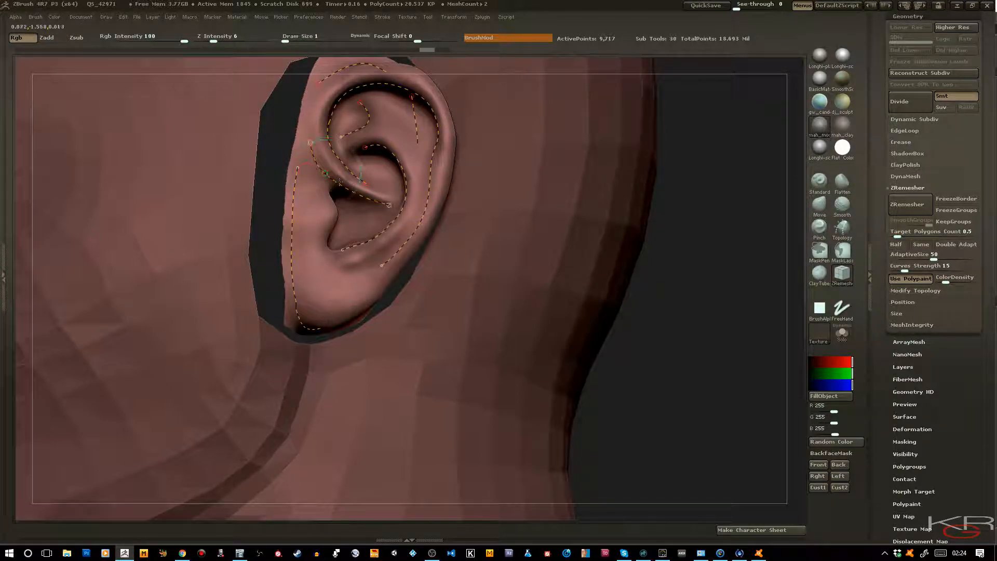
Switch to the Standard brush and fill the whole ear with white (255, 255, 255) as its base polypaint.
click(820, 181)
click(23, 38)
click(343, 132)
key(])
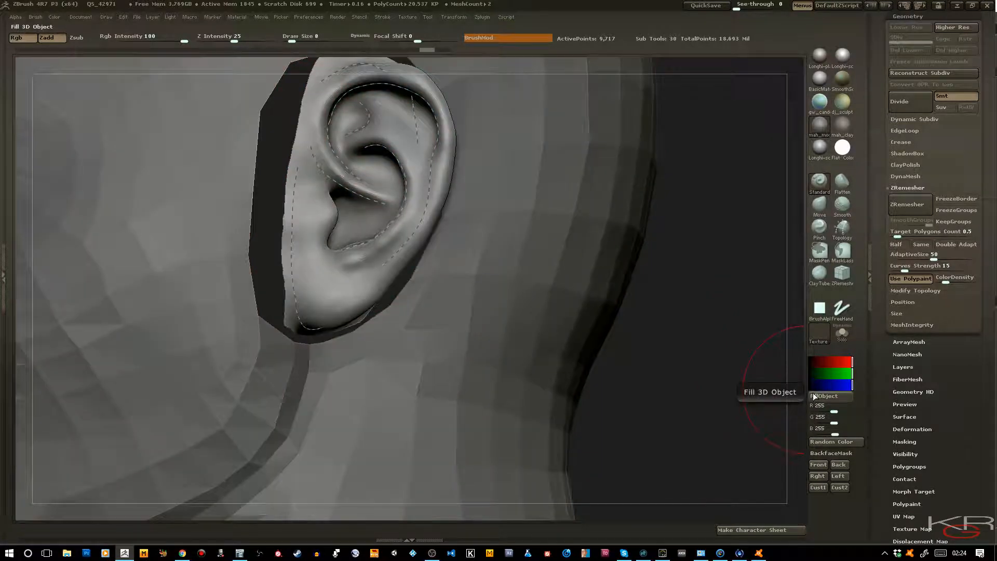
click(813, 396)
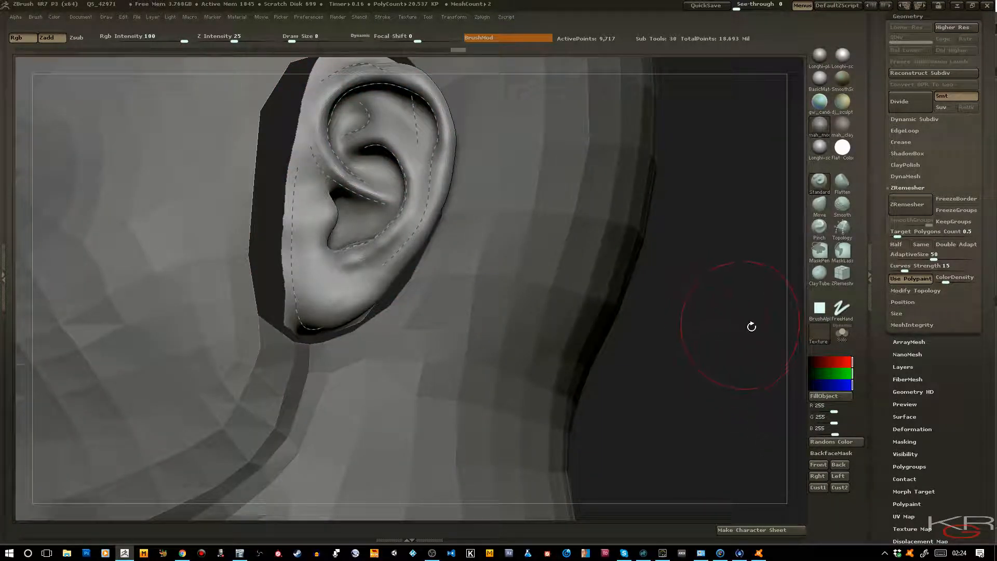
Set ZRemesher's ColorDensity to 1.5 and reduce the Standard brush's draw size to 3 for painting density.
click(945, 280)
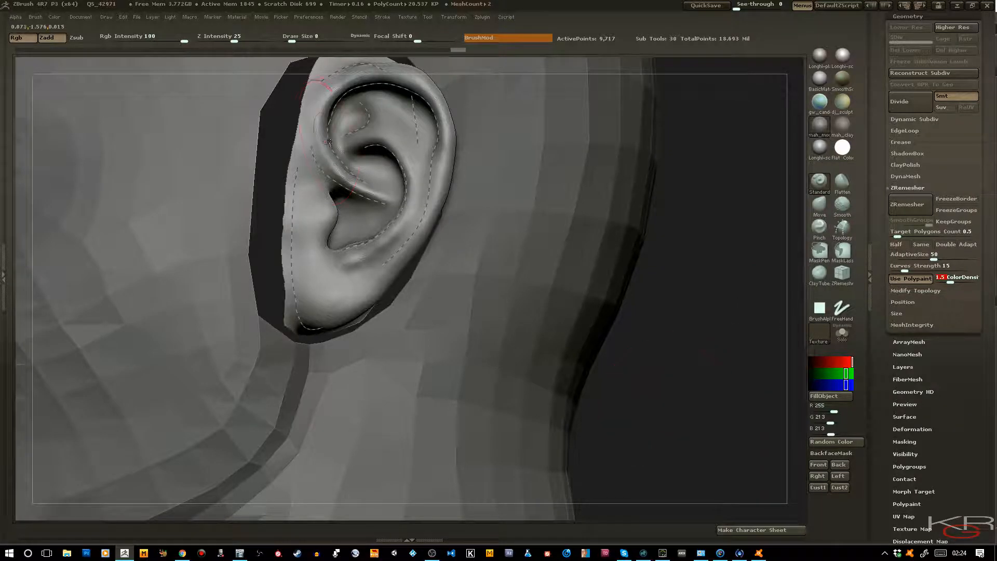
key(Return)
key(bracketleft)
key(bracketleft)
key(bracketleft)
key(bracketleft)
key(bracketleft)
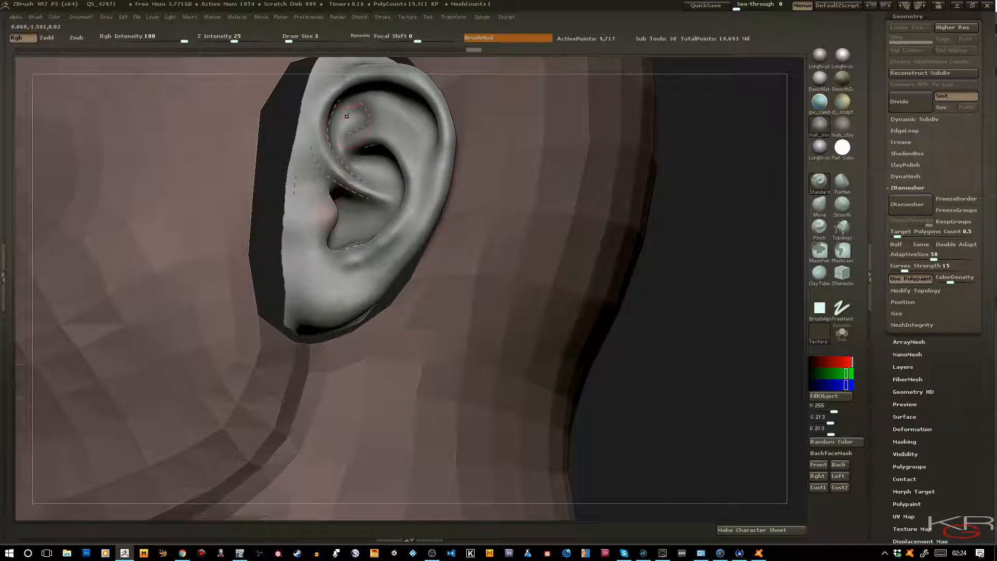
Open the Lazy Mouse settings, paint pale red density over the ear's tragus and soften it with Smooth at Rgb Intensity 34.
click(382, 17)
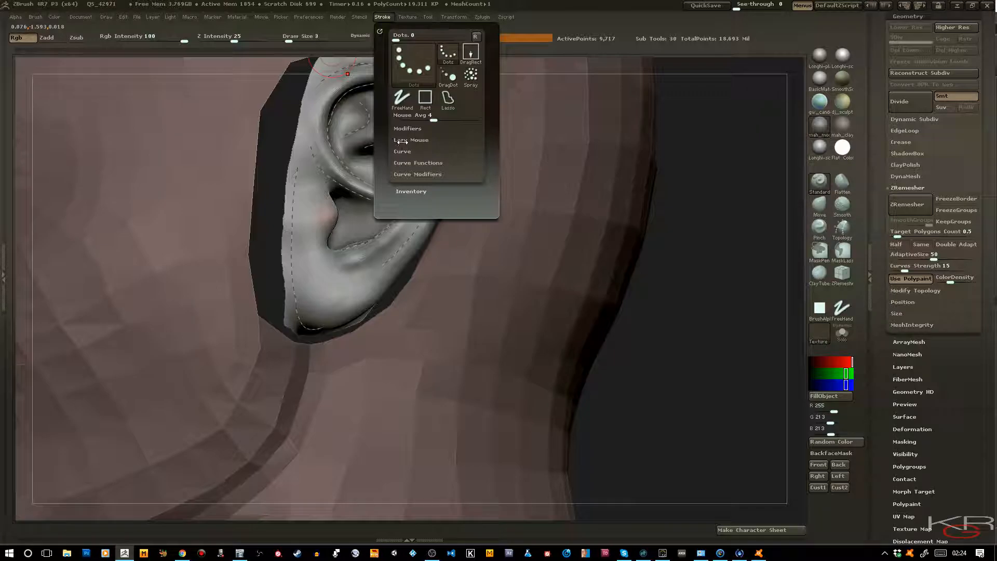
click(402, 139)
mouse_move(710, 334)
mouse_down()
mouse_move(703, 371)
mouse_move(649, 370)
mouse_up()
drag(329, 195, 331, 206)
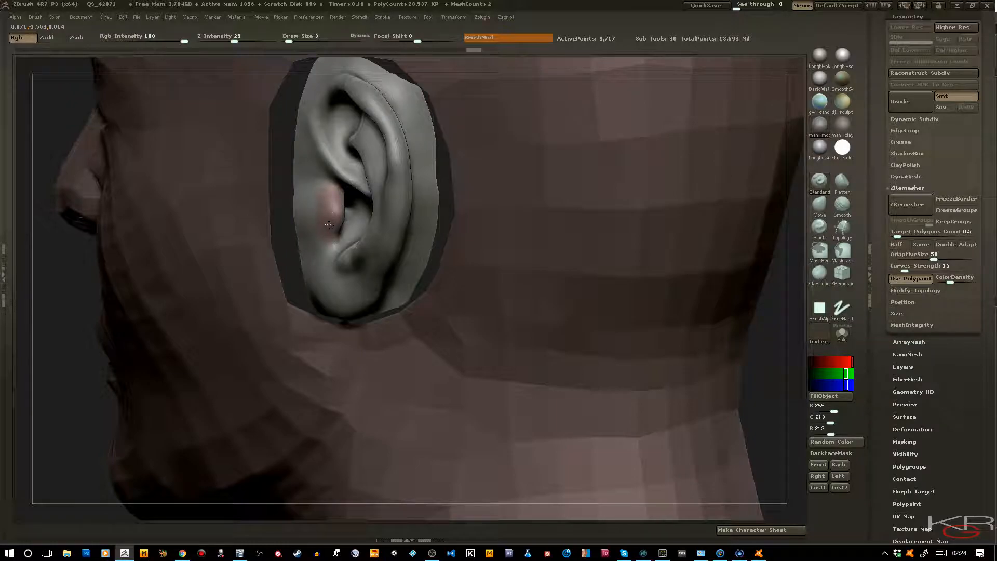
key(shift)
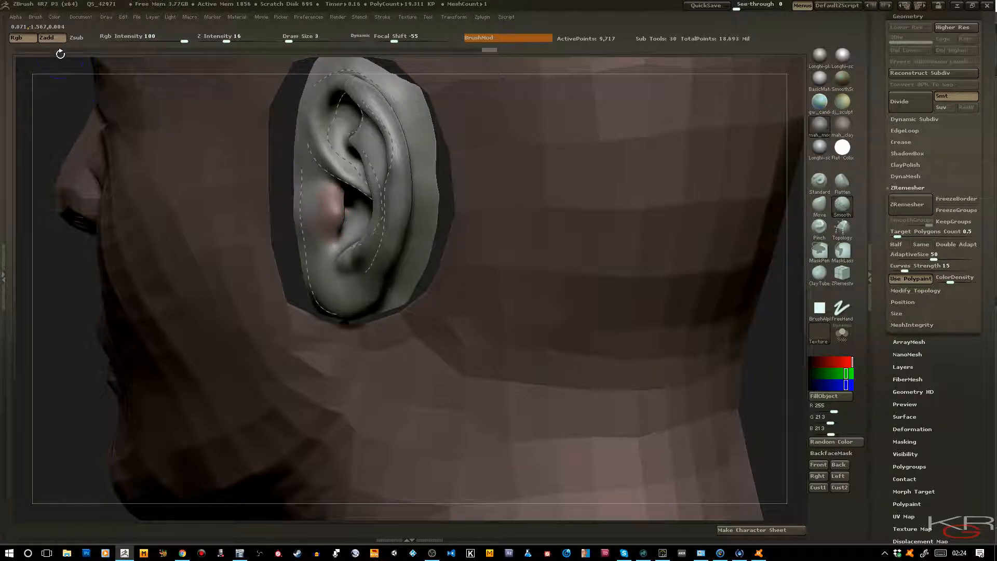
shift+drag(330, 209, 327, 223)
drag(184, 41, 150, 41)
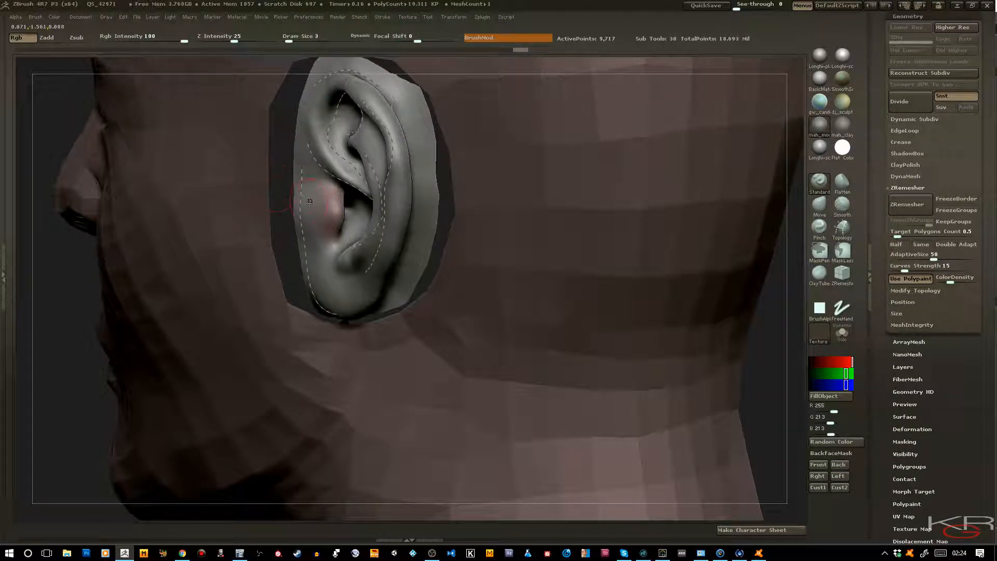
mouse_move(323, 202)
mouse_down()
mouse_move(316, 222)
mouse_move(319, 213)
mouse_up()
ZRemesh the ear with its guide curves and polypaint density, show its wireframe, and preview it one subdivision level higher before reverting.
drag(757, 374, 766, 334)
click(904, 205)
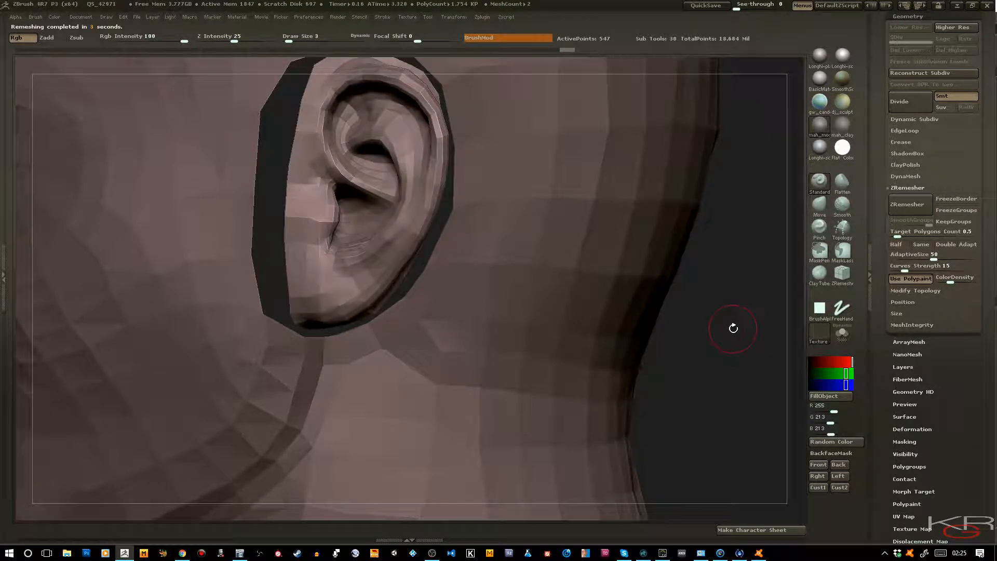
drag(733, 348, 743, 340)
key(shift+f)
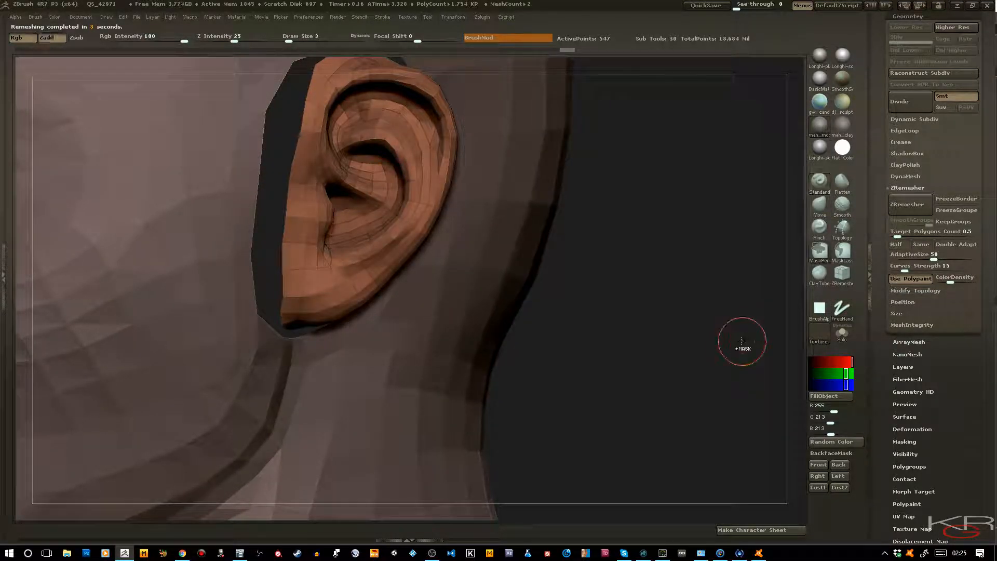
key(ctrl+d)
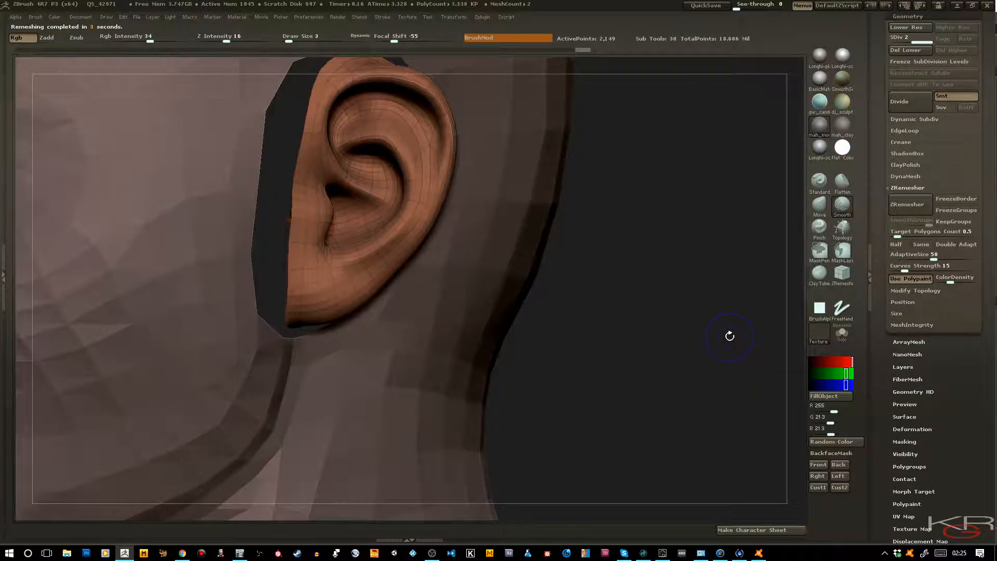
drag(713, 357, 707, 334)
key(ctrl)
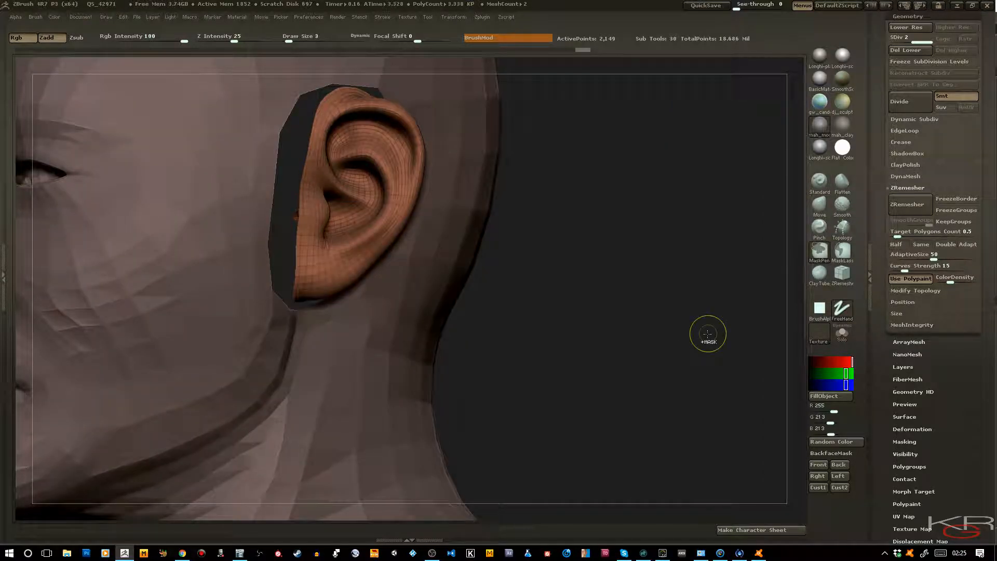
key(shift+d)
ZRemesh the ear again with Half enabled, preview it subdivided before reverting, and inspect the low-poly topology from several angles.
click(894, 244)
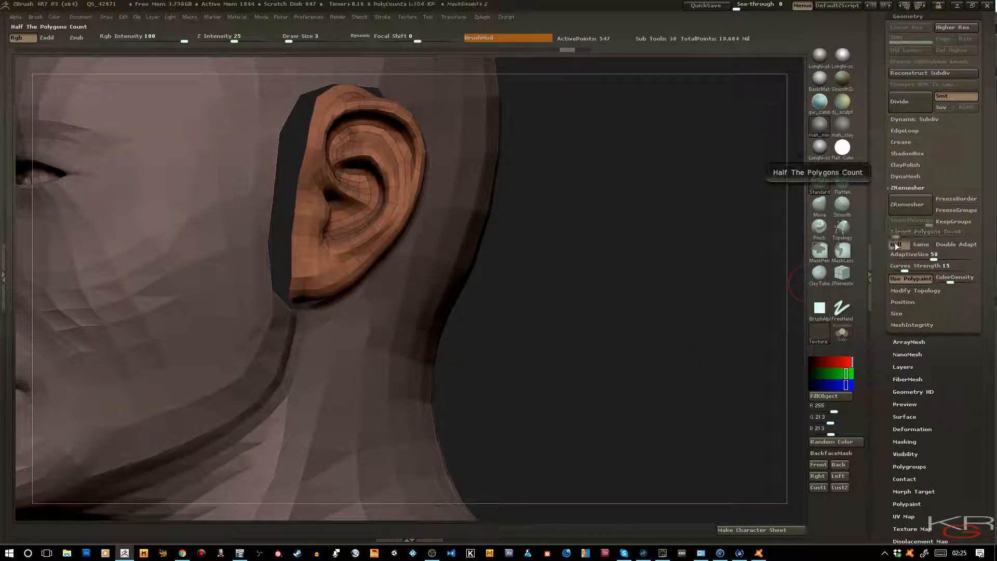
click(906, 208)
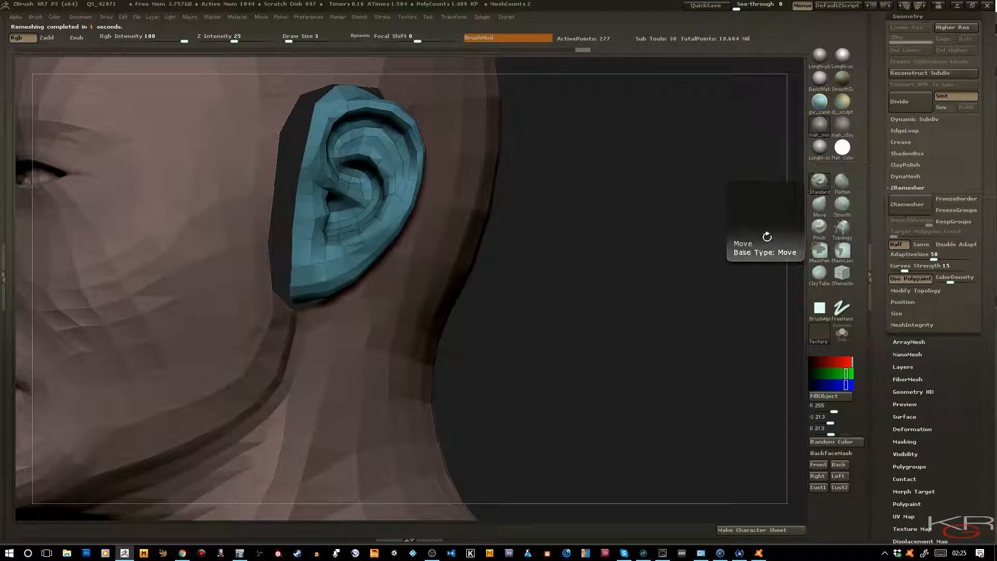
mouse_move(692, 302)
mouse_down()
mouse_move(618, 304)
mouse_move(668, 290)
mouse_move(681, 296)
mouse_up()
key(ctrl+d)
key(ctrl)
key(shift+d)
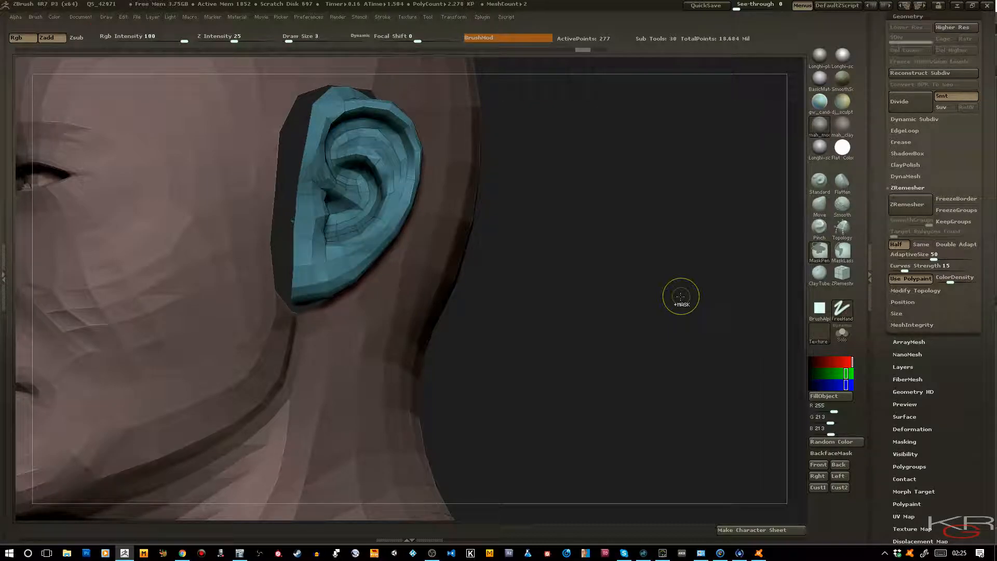
mouse_move(674, 291)
mouse_down()
mouse_move(611, 299)
mouse_move(684, 299)
mouse_up()
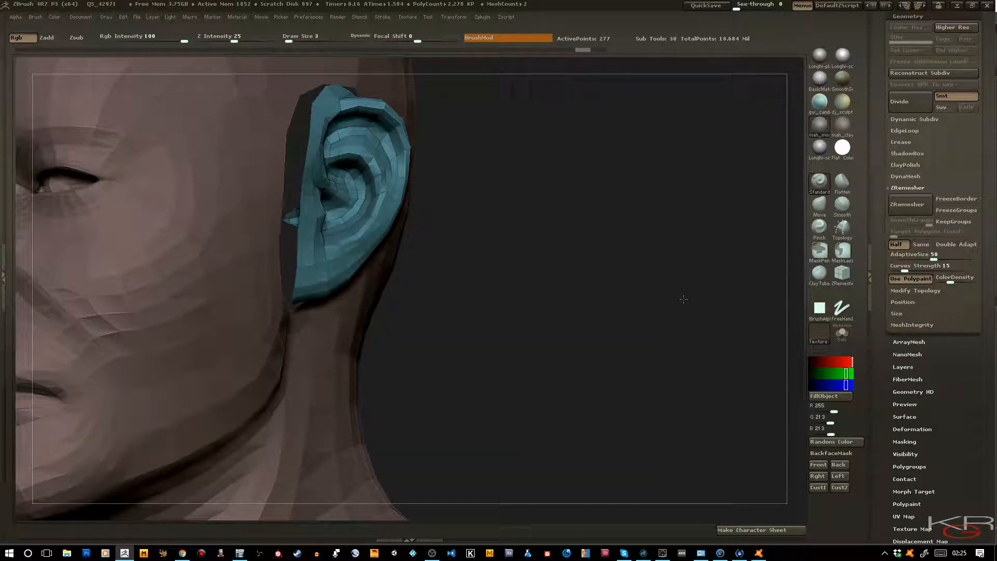
drag(684, 299, 628, 305)
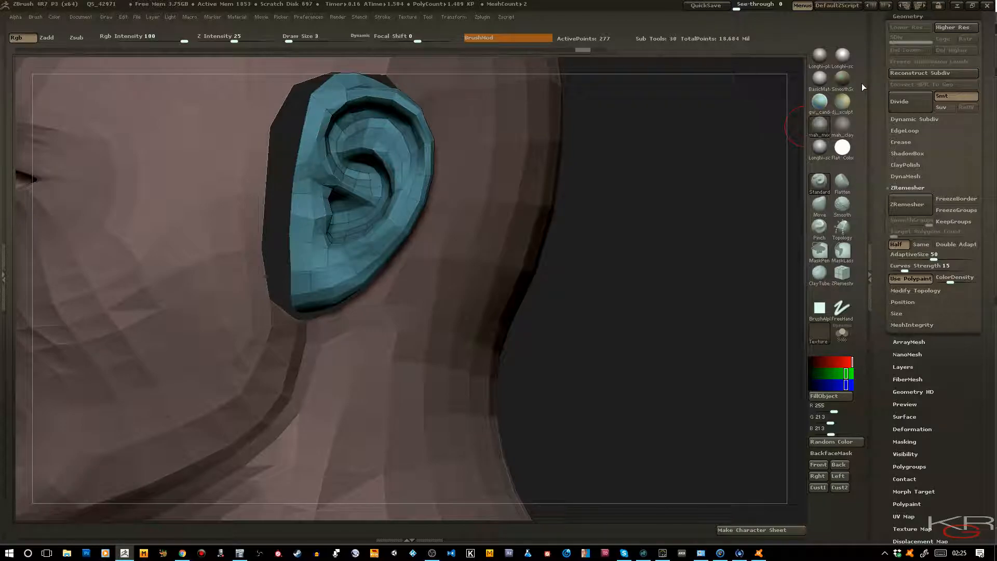
drag(861, 83, 875, 159)
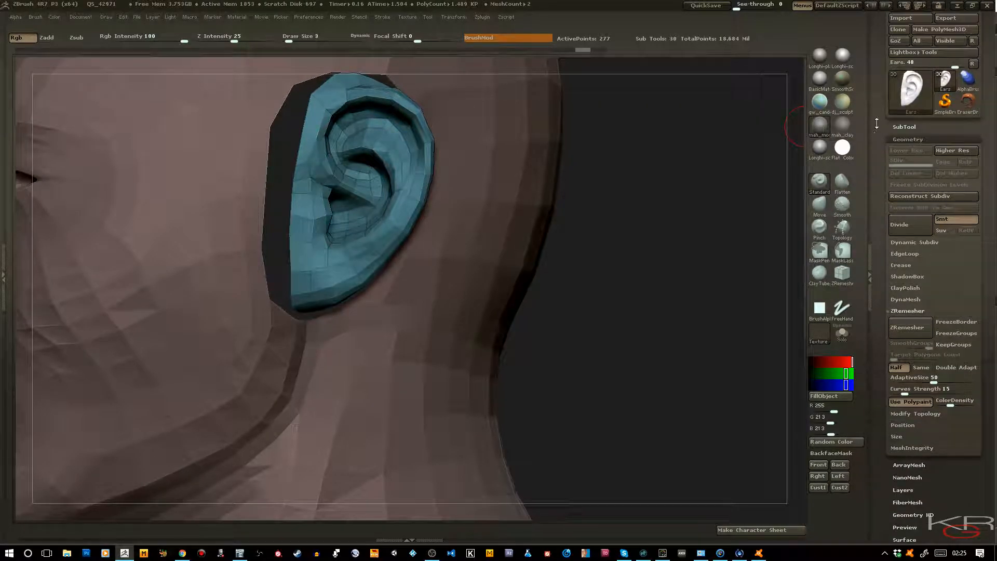
Send the low-poly ear to MODO with GoZ, turn off its subdivision display and clear the selection.
click(897, 43)
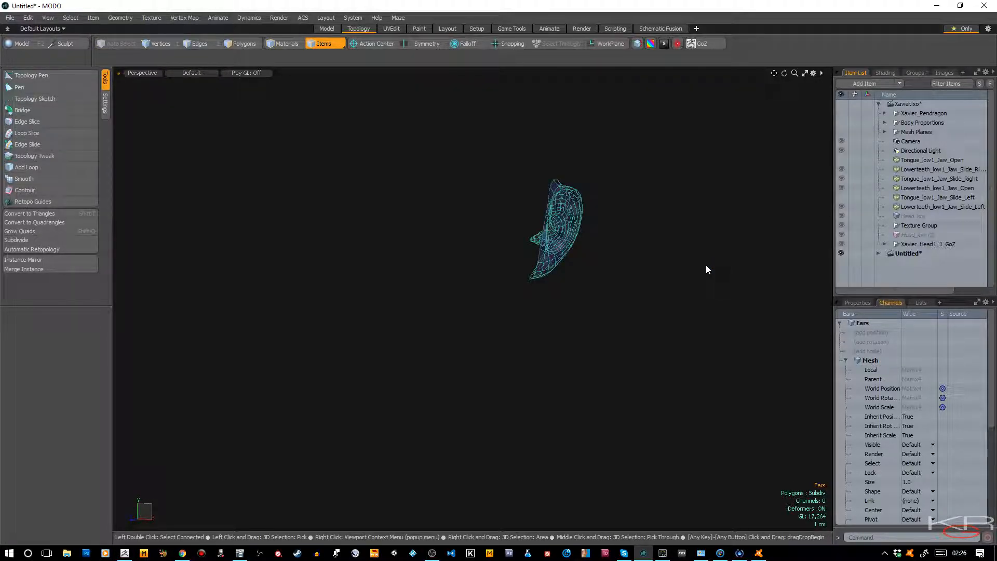
key(Tab)
click(669, 265)
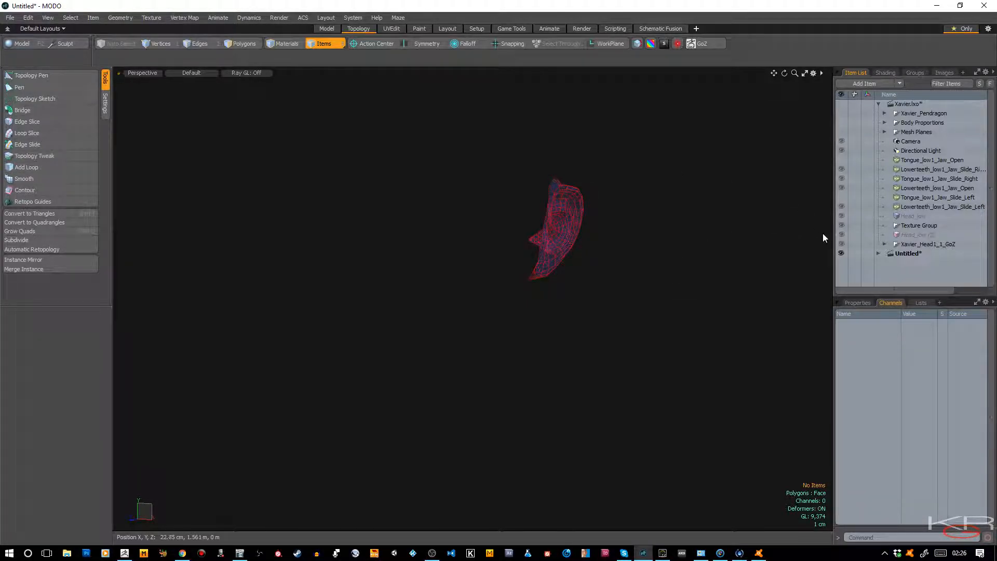
Import the Ears_GoZ group from the untitled scene into the Xavier.lxo scene with Children and Shaders enabled, and switch to that scene.
click(879, 254)
drag(914, 271, 929, 206)
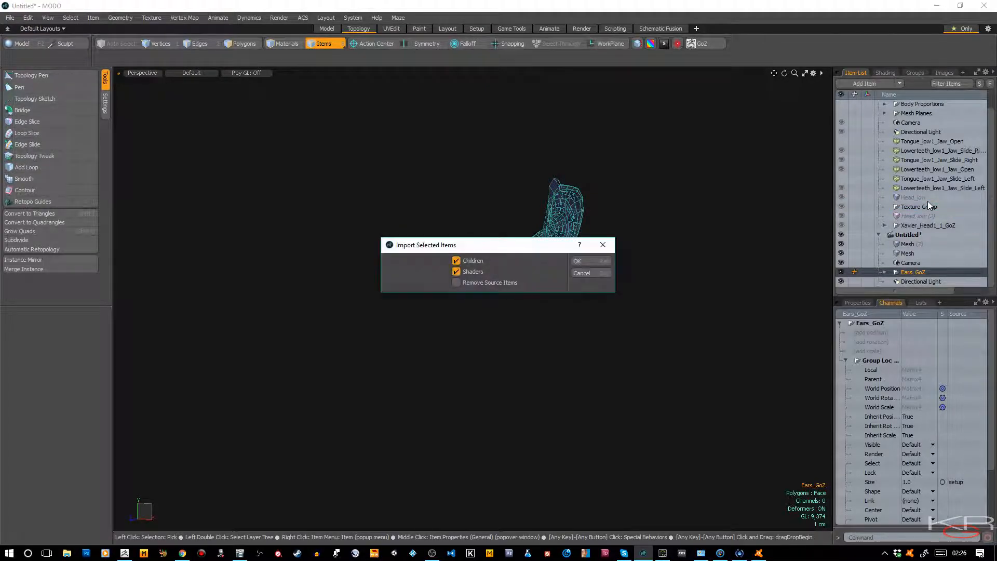
click(585, 261)
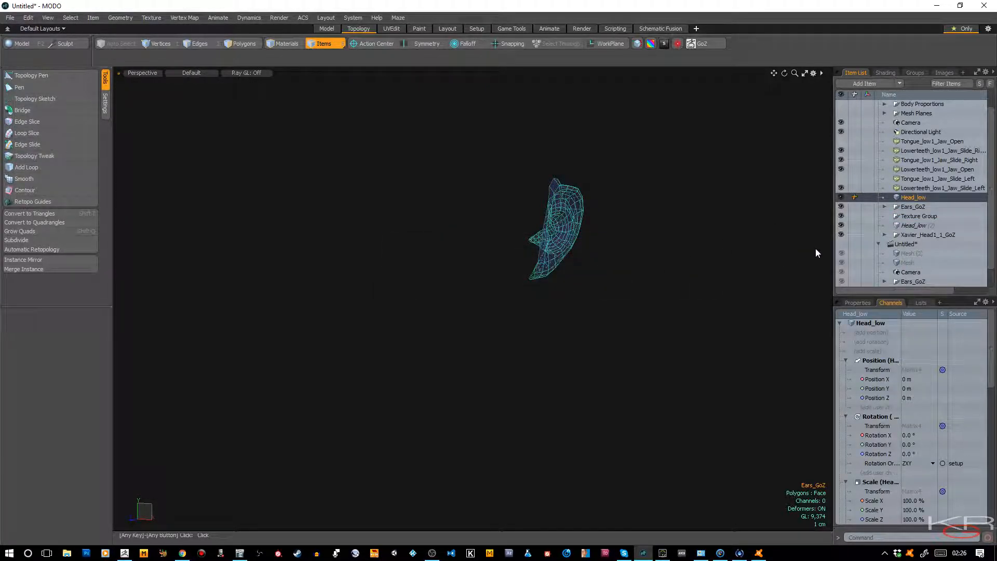
click(897, 236)
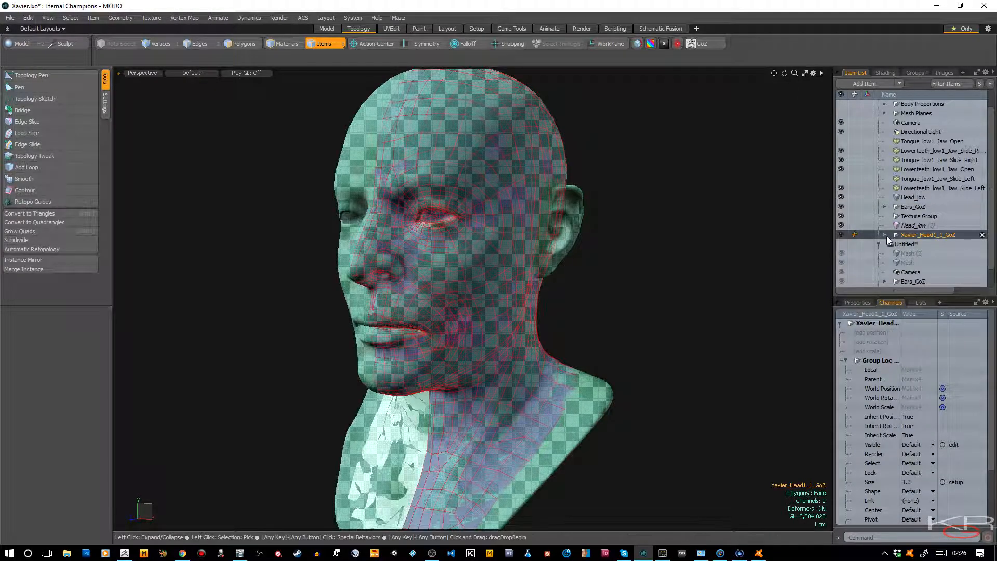
Select the Ears mesh inside the imported Ears_GoZ group and examine its topology on the head, especially around the tragus.
scroll(654, 246, up, 3)
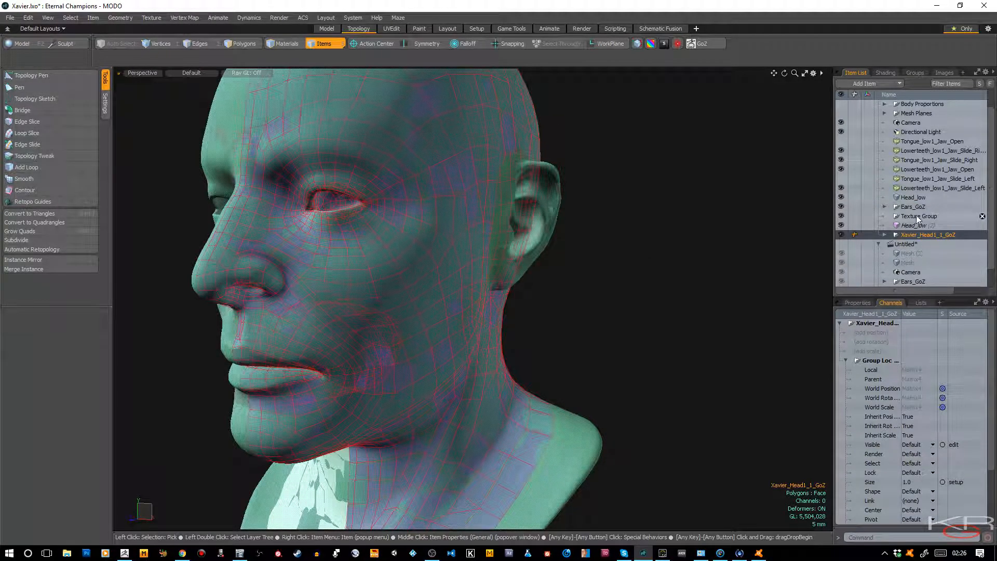
click(904, 207)
click(886, 207)
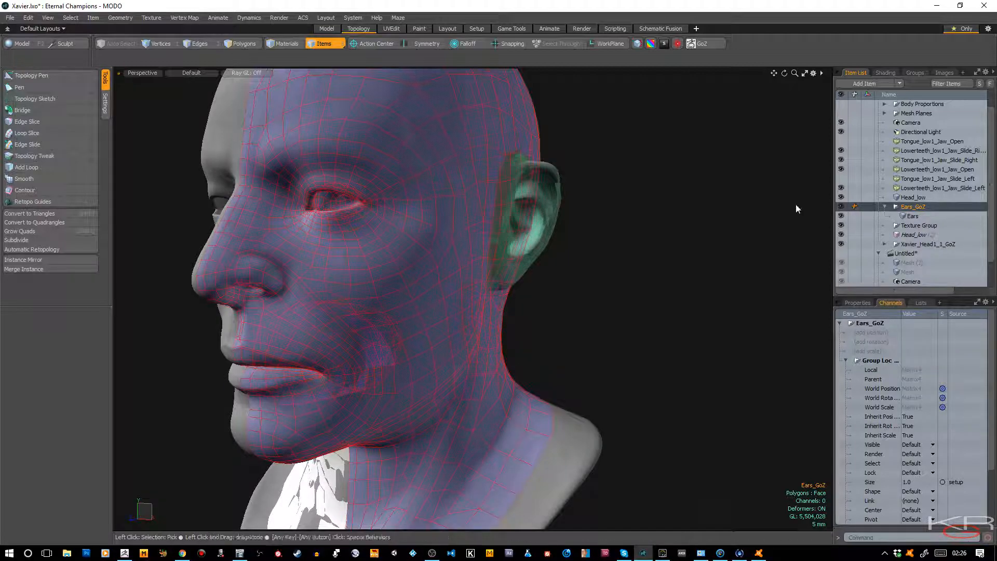
drag(785, 73, 852, 75)
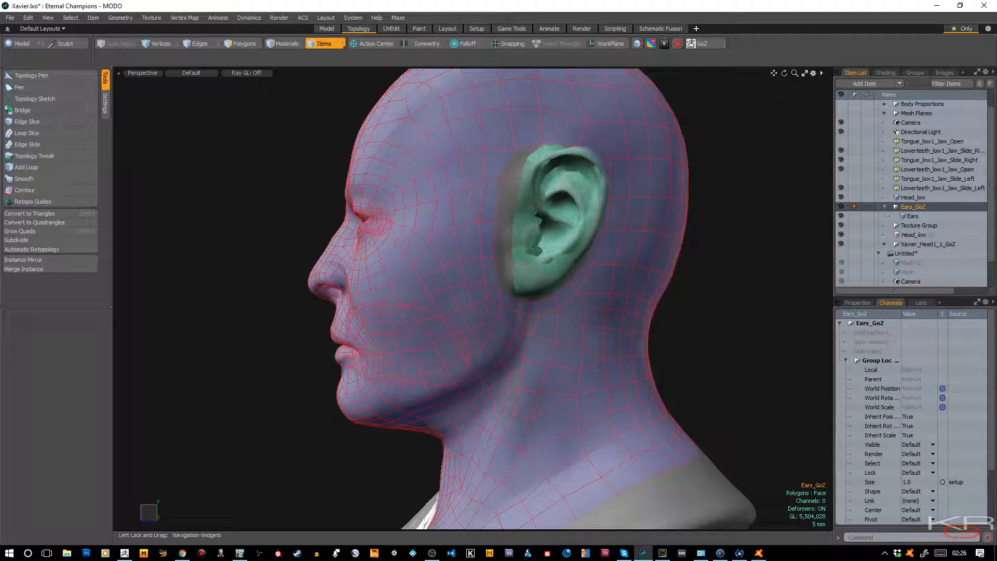
click(910, 216)
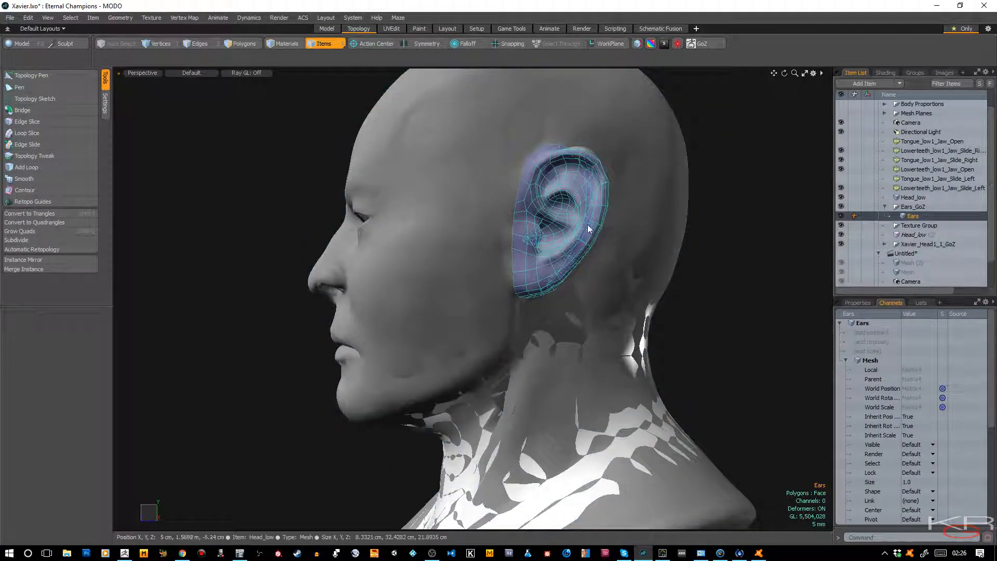
scroll(556, 226, up, 8)
drag(784, 73, 721, 73)
scroll(516, 270, up, 3)
scroll(517, 266, up, 2)
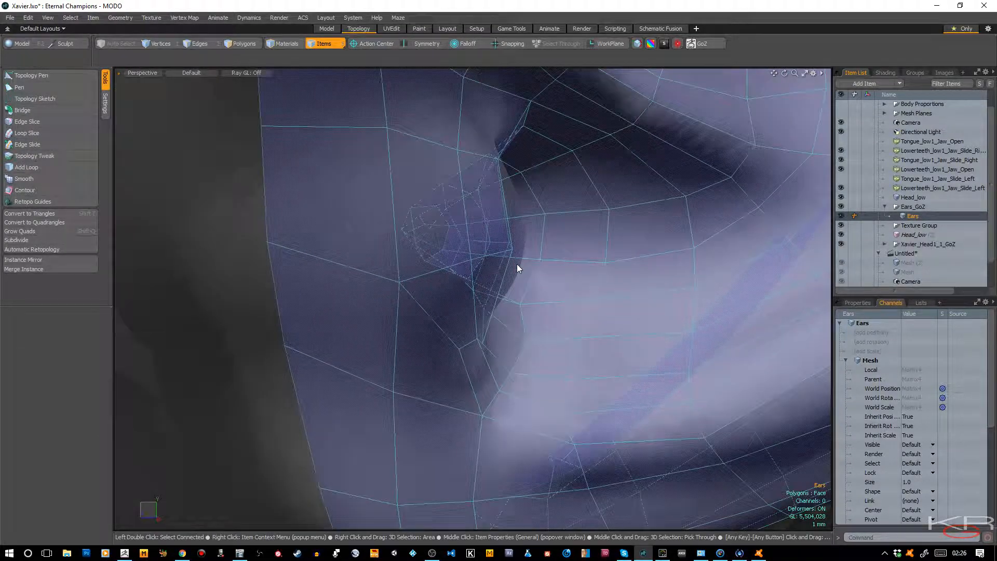
scroll(517, 266, down, 1)
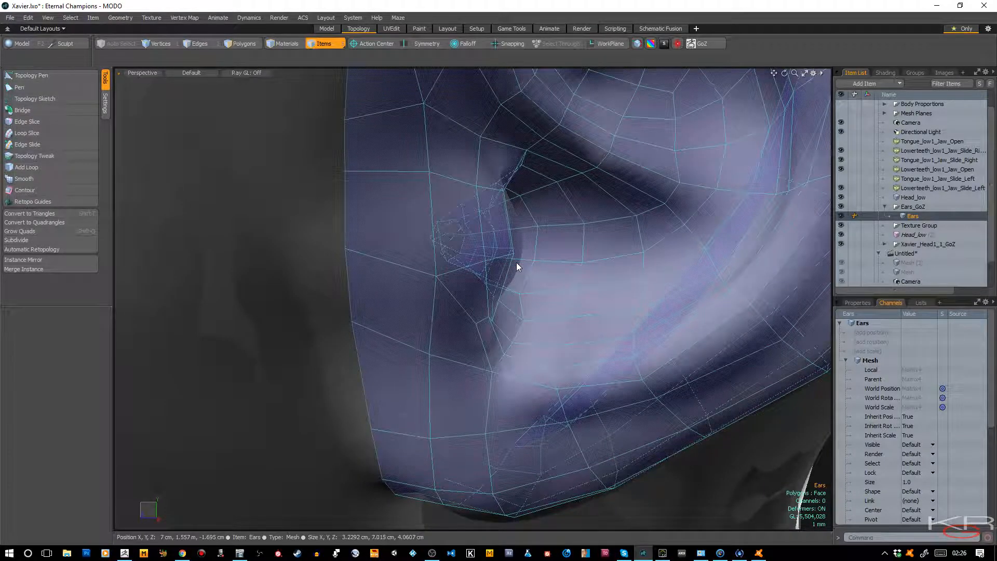
click(69, 76)
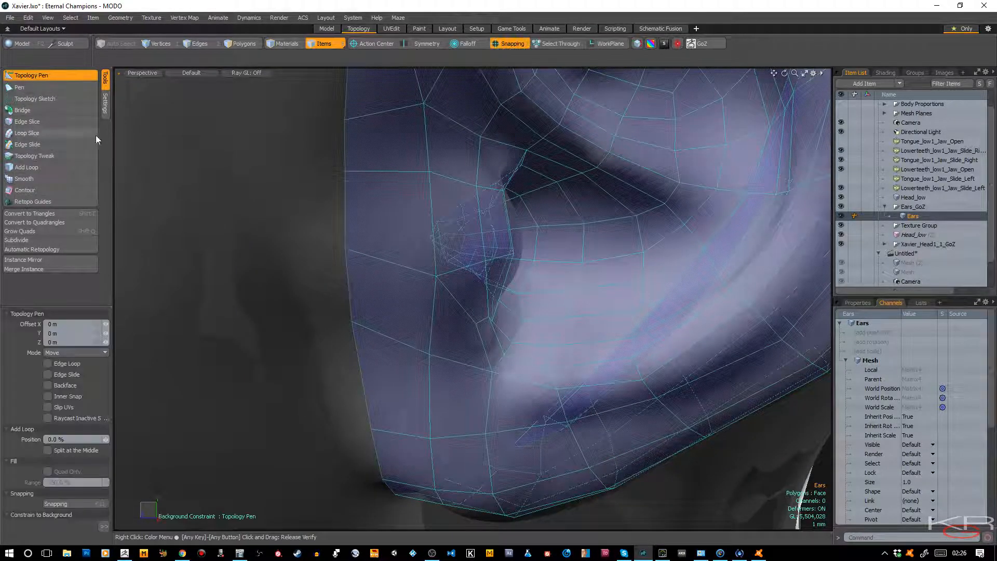
scroll(322, 164, down, 6)
scroll(322, 165, down, 2)
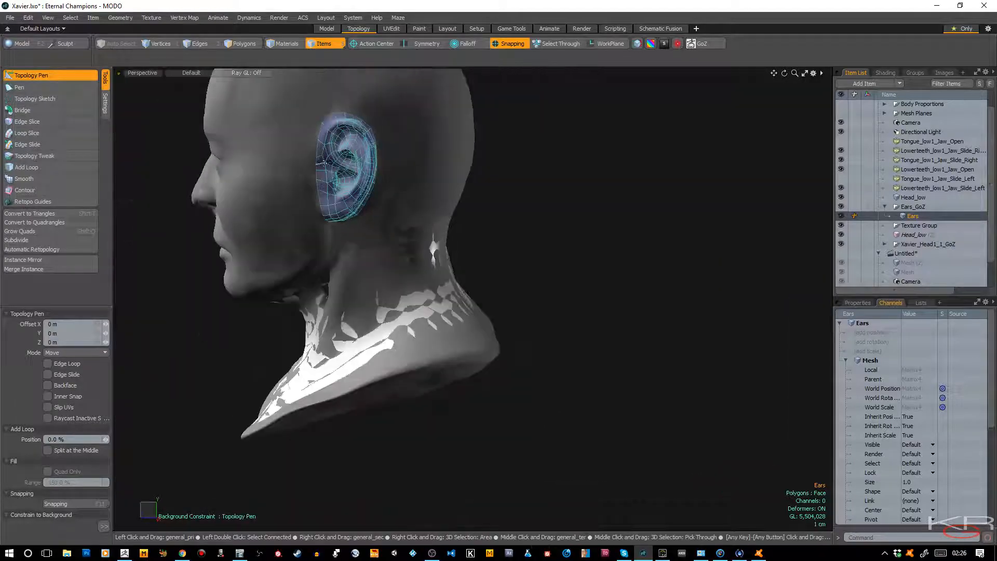
key(q)
Select all connected polygons of the low-poly ear and cut them from the Ears mesh.
click(478, 159)
scroll(519, 166, up, 2)
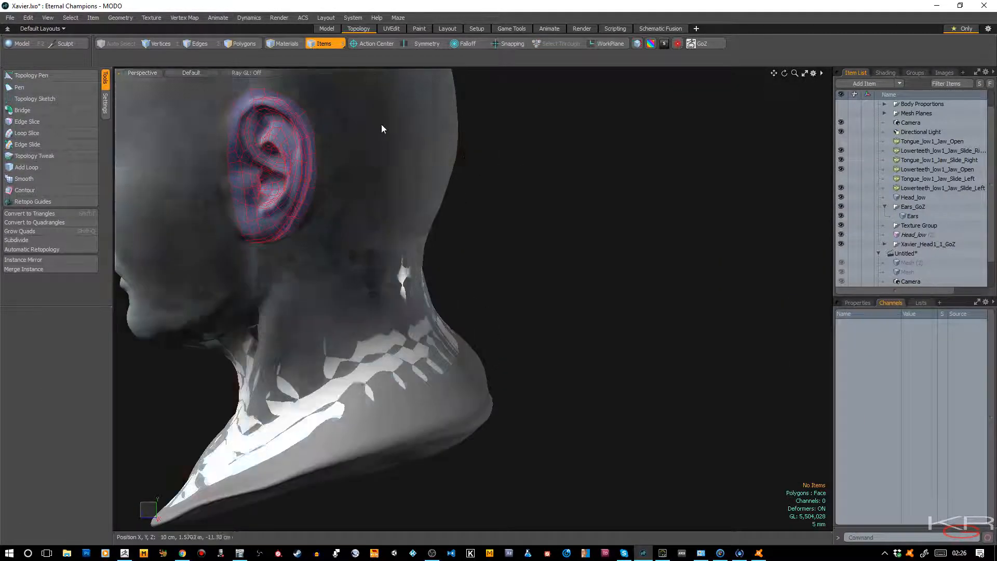
click(244, 43)
double_click(256, 127)
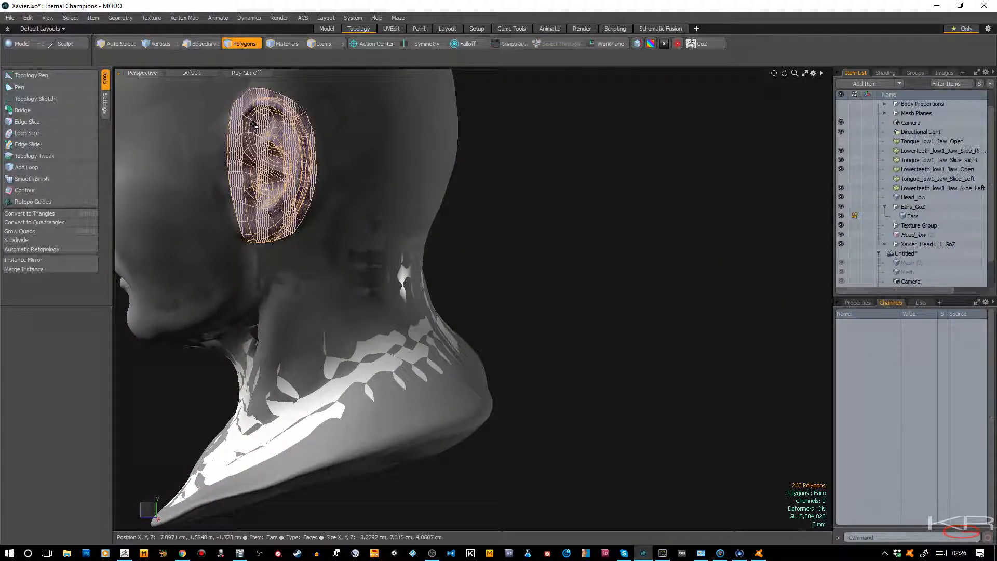
key(h)
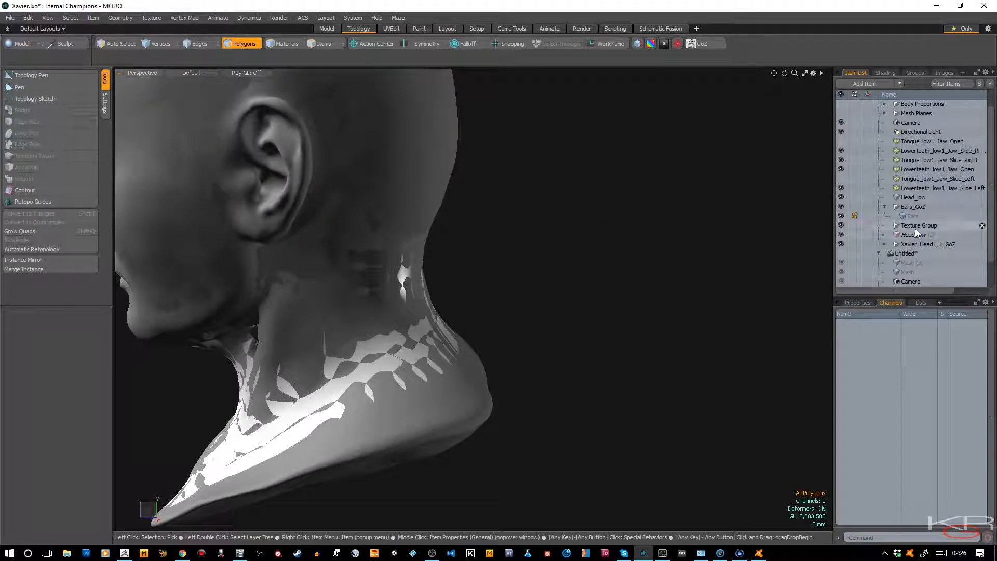
Paste the ear polygons into the Head_low mesh and delete the leftover Ears_GoZ group.
click(915, 198)
scroll(715, 143, down, 3)
drag(785, 74, 618, 73)
drag(784, 74, 786, 77)
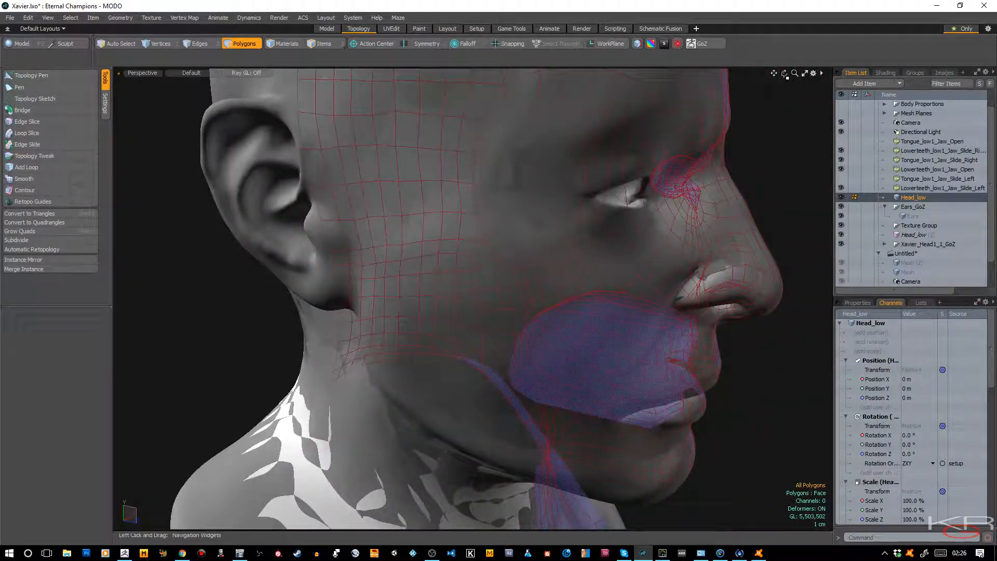
scroll(256, 212, down, 4)
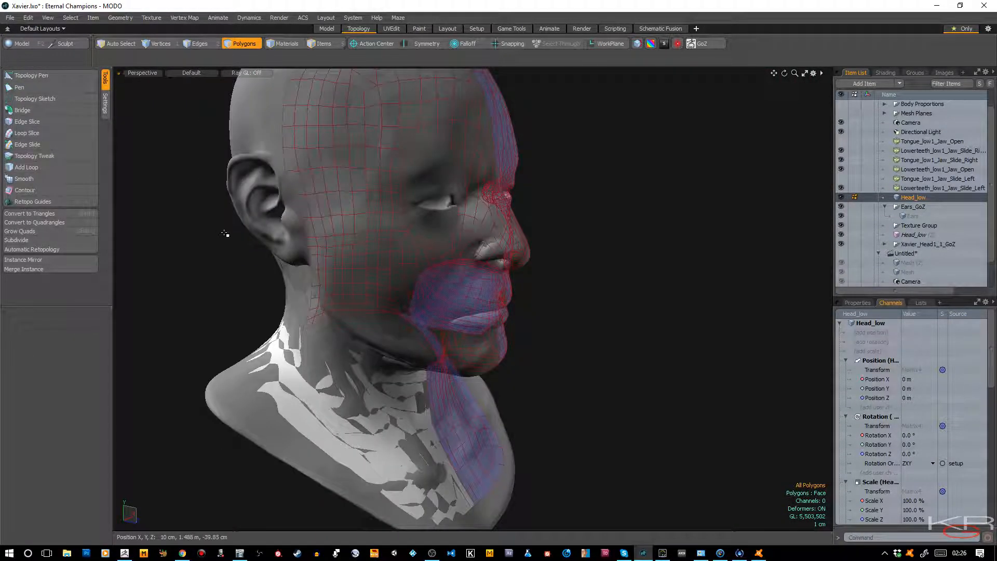
key(ctrl+v)
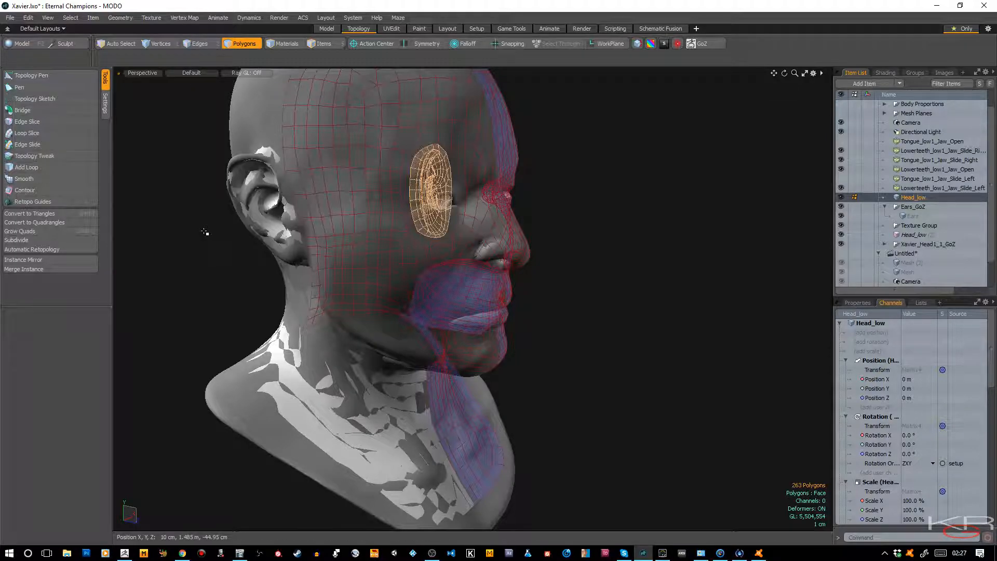
click(597, 137)
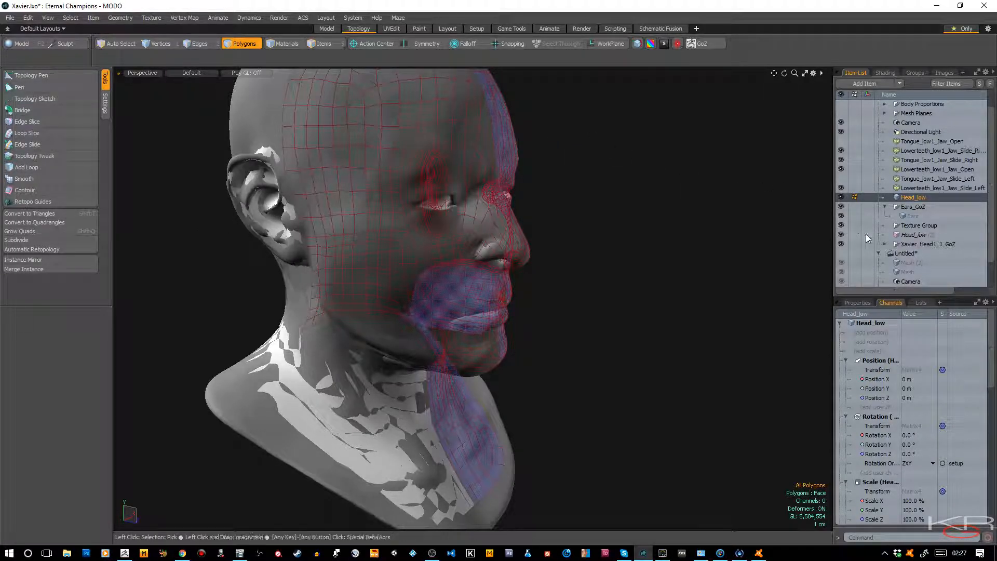
click(916, 210)
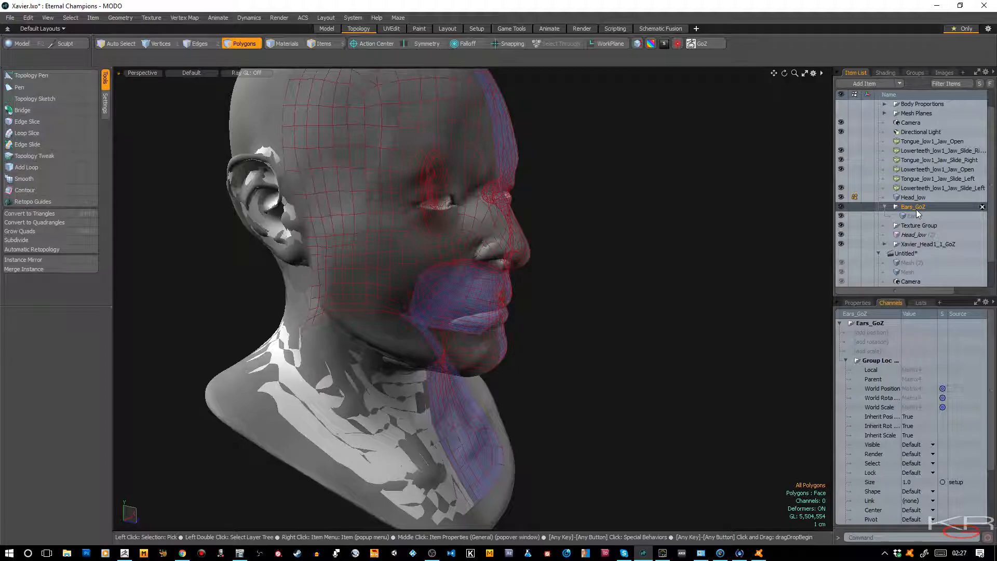
key(Delete)
Activate the Topology Pen in Add Loop mode with the ear's tragus area in close view.
alt+drag(696, 114, 501, 115)
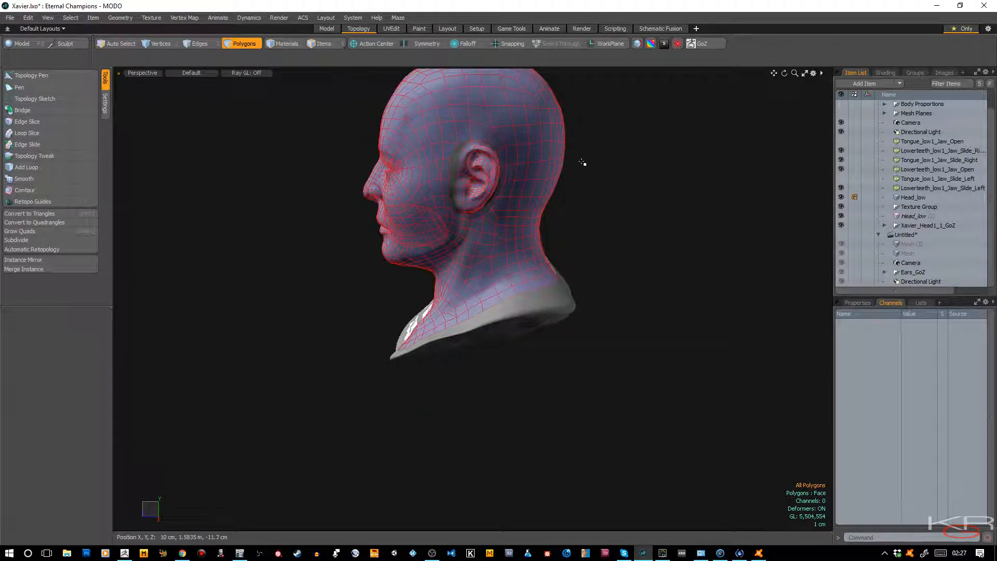
scroll(476, 169, up, 4)
scroll(436, 199, up, 4)
mouse_move(784, 72)
mouse_down()
mouse_move(727, 73)
mouse_move(833, 75)
mouse_move(775, 75)
mouse_move(786, 75)
mouse_up()
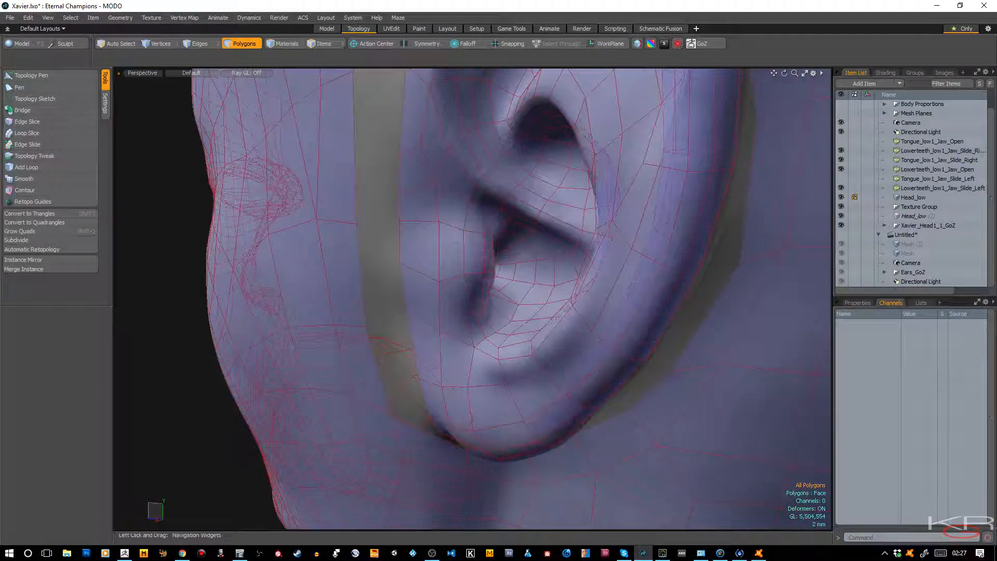
click(86, 77)
click(77, 355)
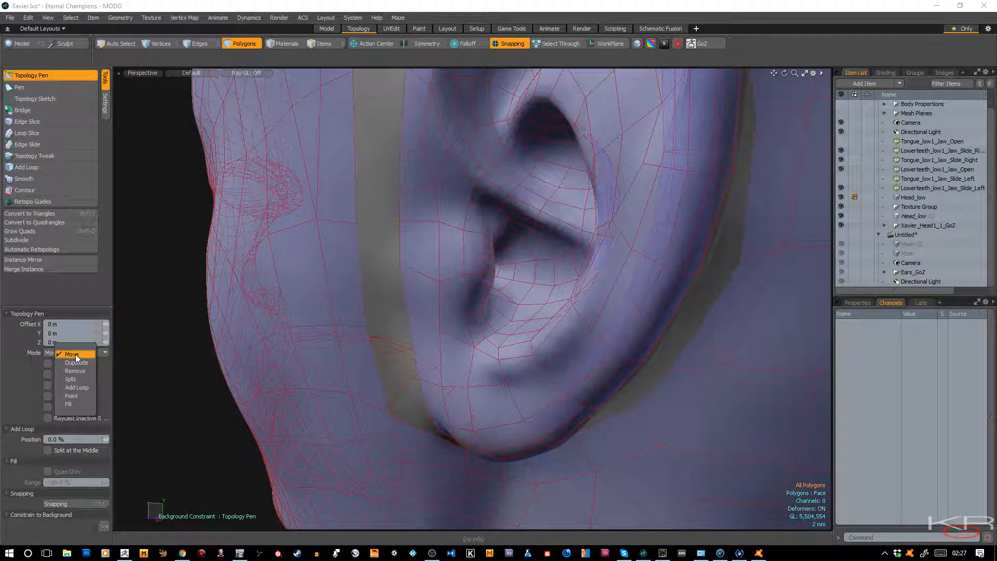
click(77, 387)
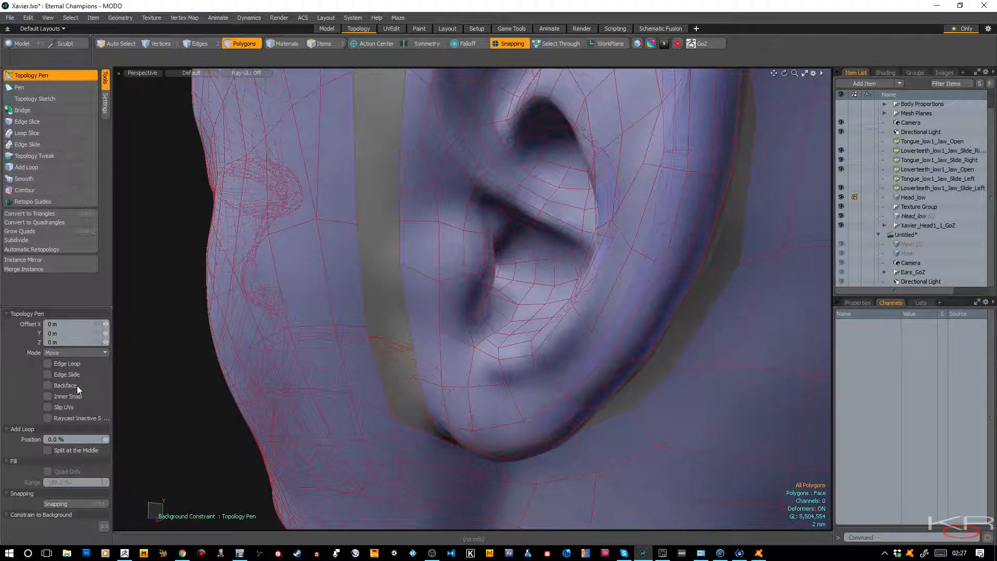
Try adding an edge loop across the ear's tragus at 47.2775 % and adjusting its geometry with Topology Tweak.
click(468, 253)
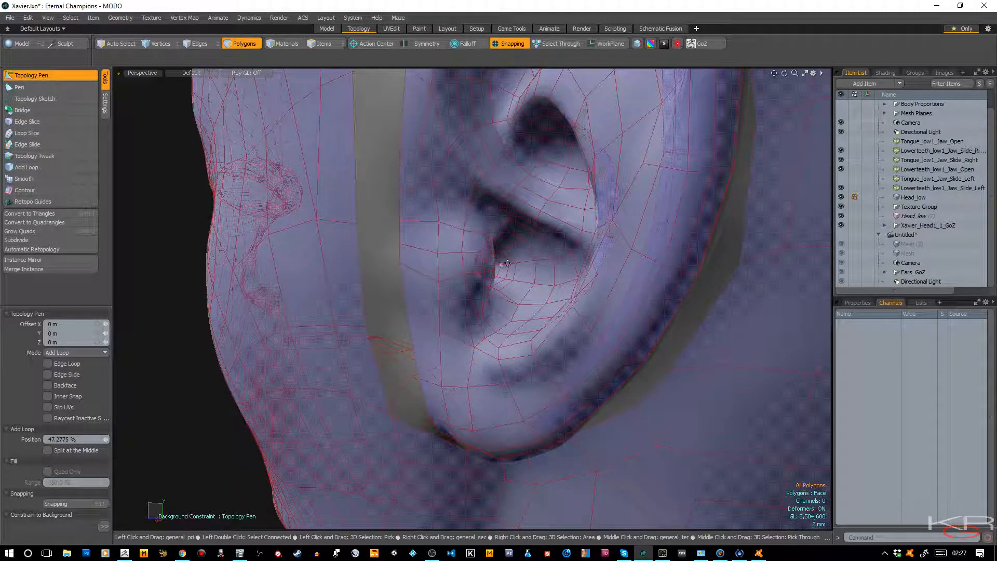
scroll(470, 272, up, 2)
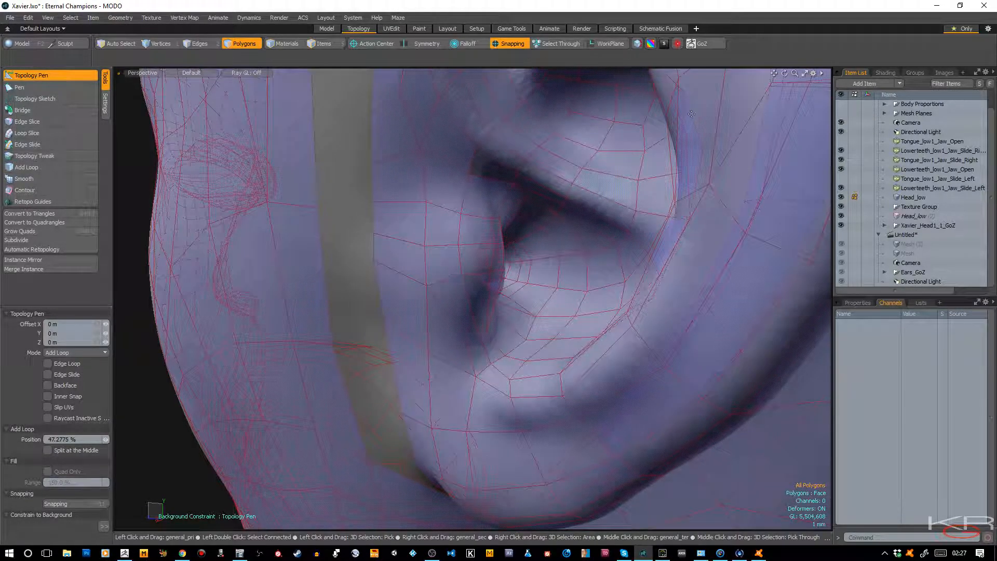
drag(785, 74, 814, 85)
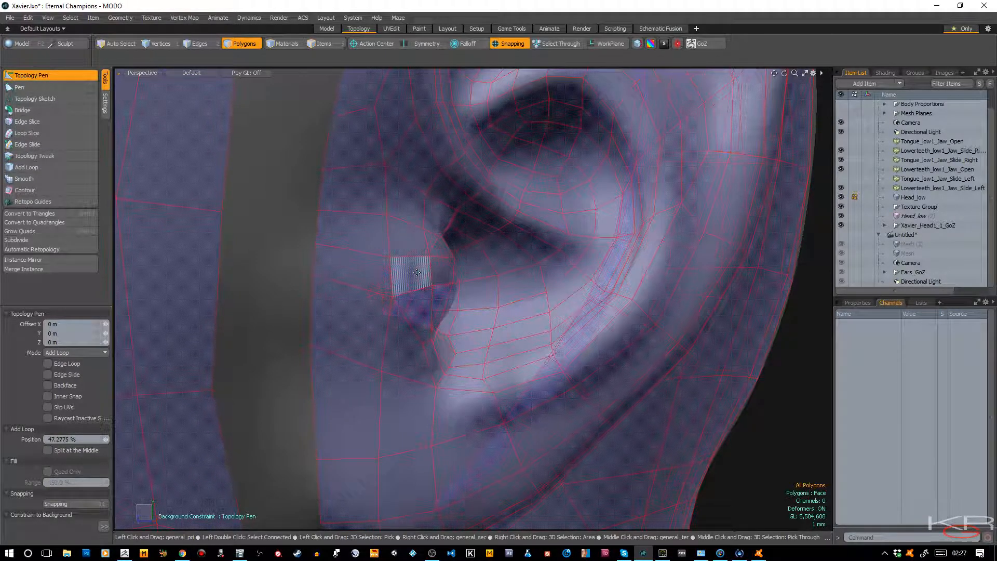
click(66, 154)
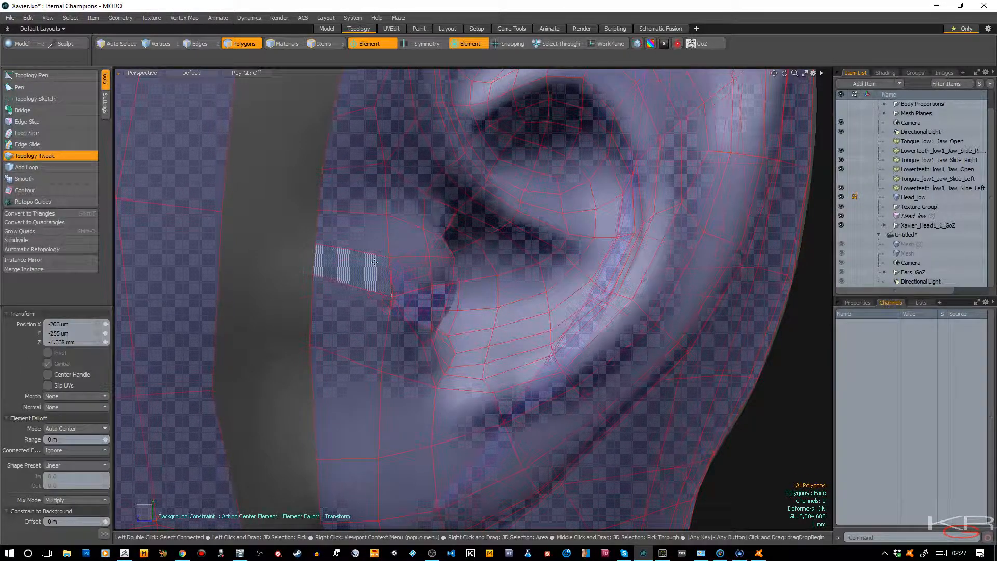
drag(450, 282, 429, 298)
drag(786, 73, 763, 80)
Undo the tragus adjustment and the added edge loop.
key(ctrl)
key(ctrl+z)
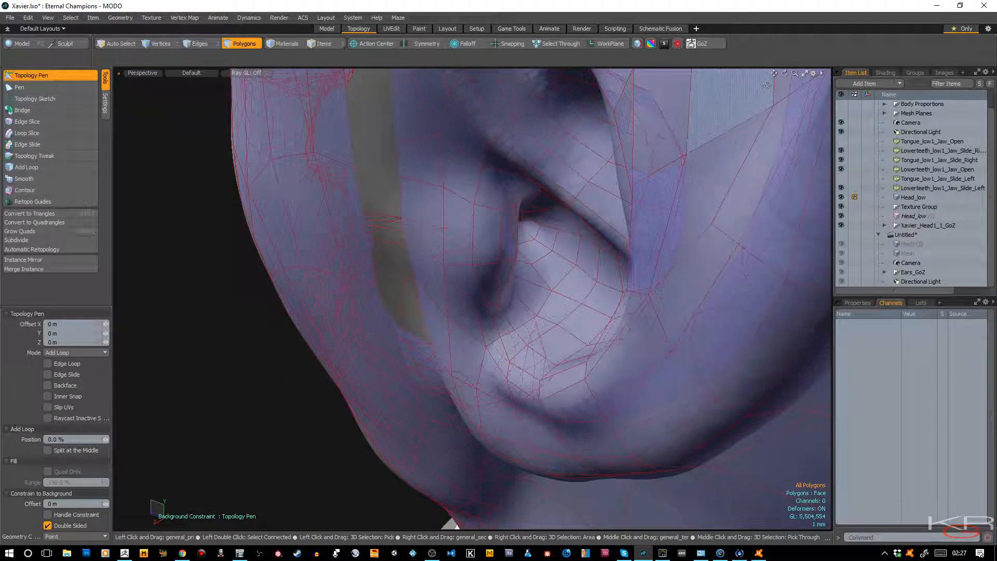
key(ctrl)
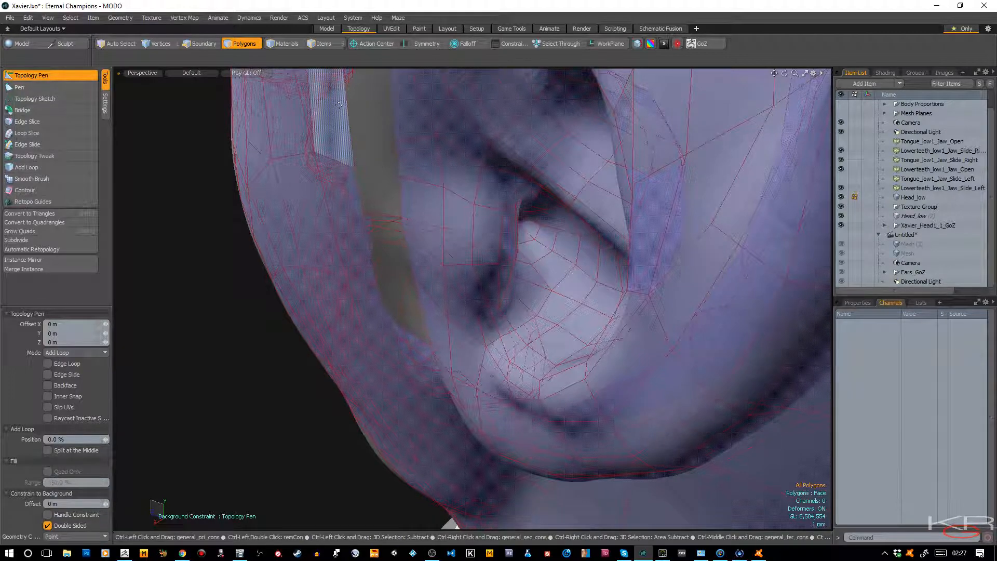
key(ctrl+z)
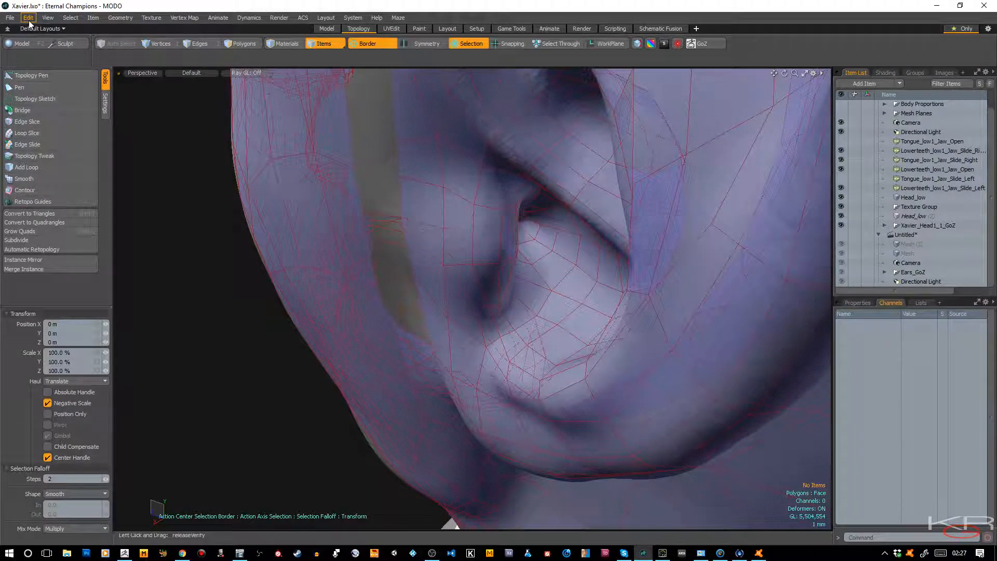
click(29, 17)
click(205, 202)
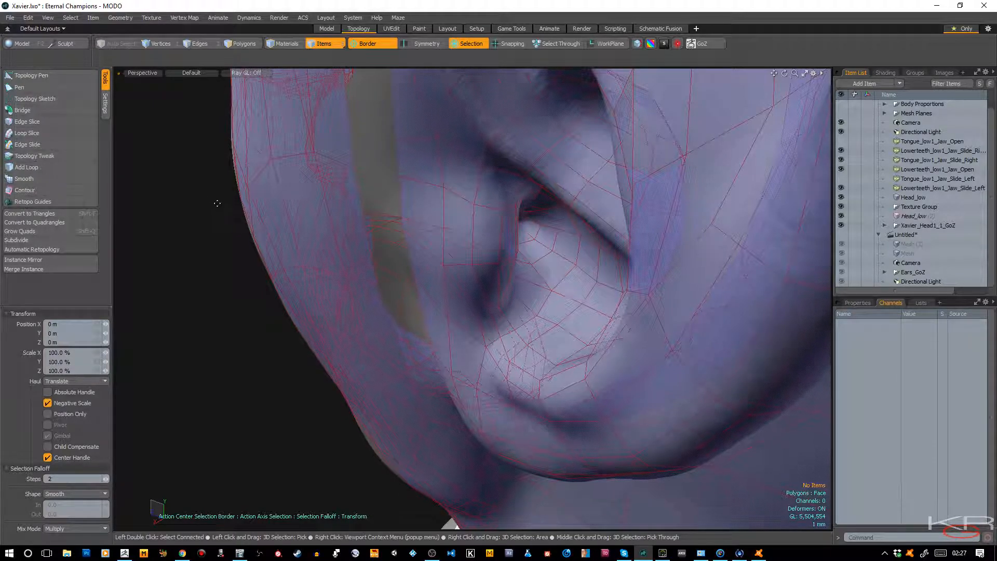
Add an edge loop across the ear's tragus area at 53.0286 % and reshape the surrounding geometry with Topology Tweak on polygons.
click(47, 76)
click(472, 232)
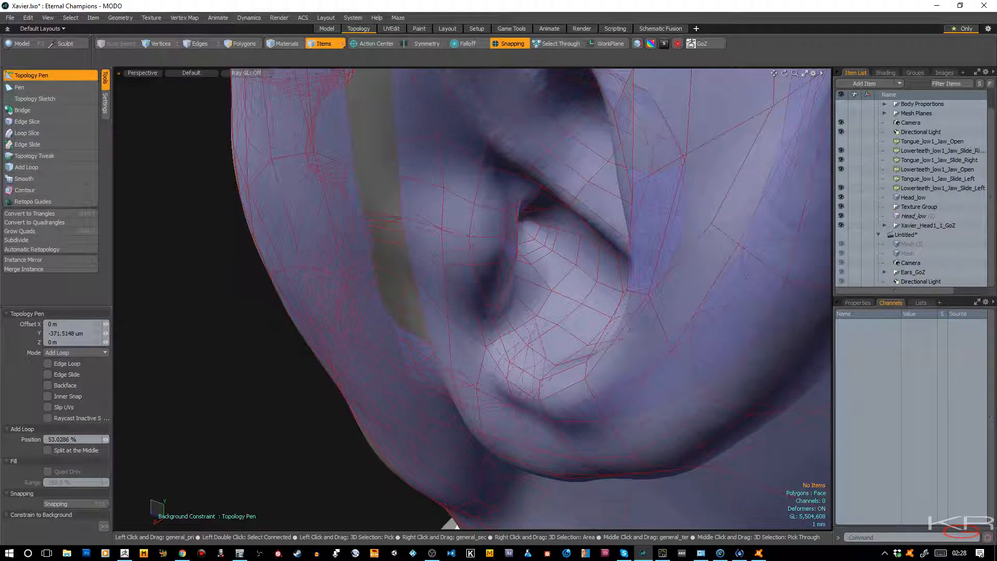
click(35, 156)
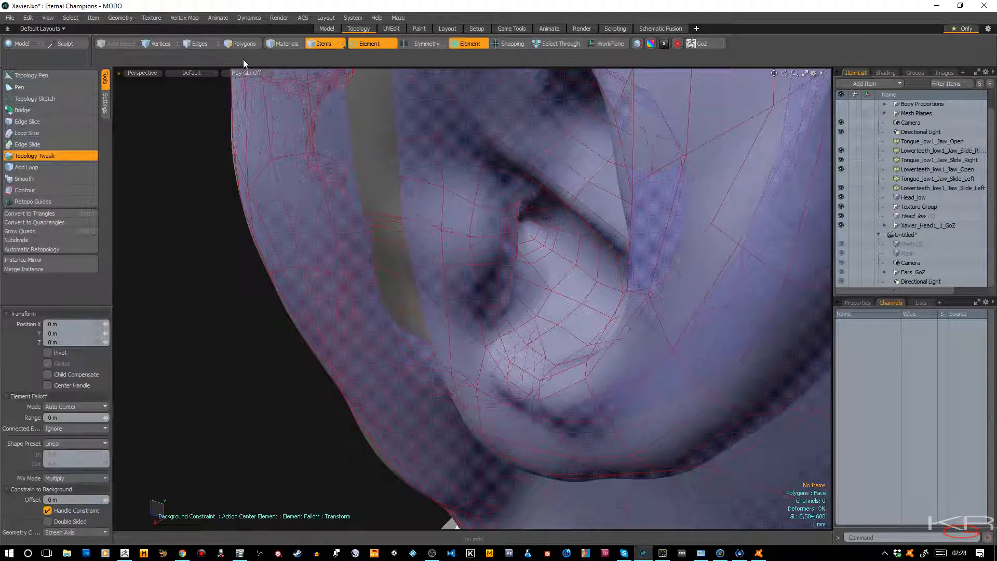
click(240, 43)
click(67, 155)
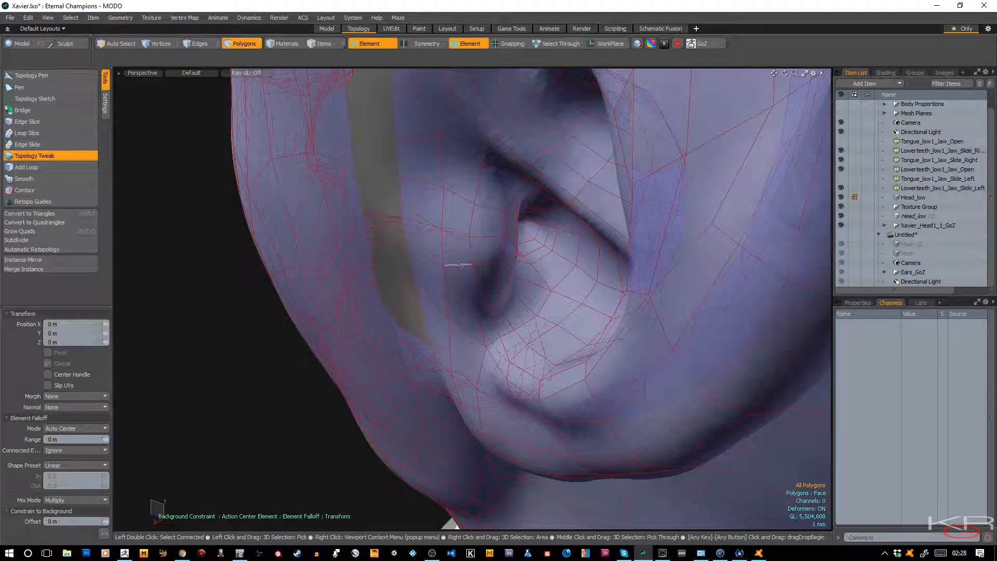
drag(494, 262, 518, 213)
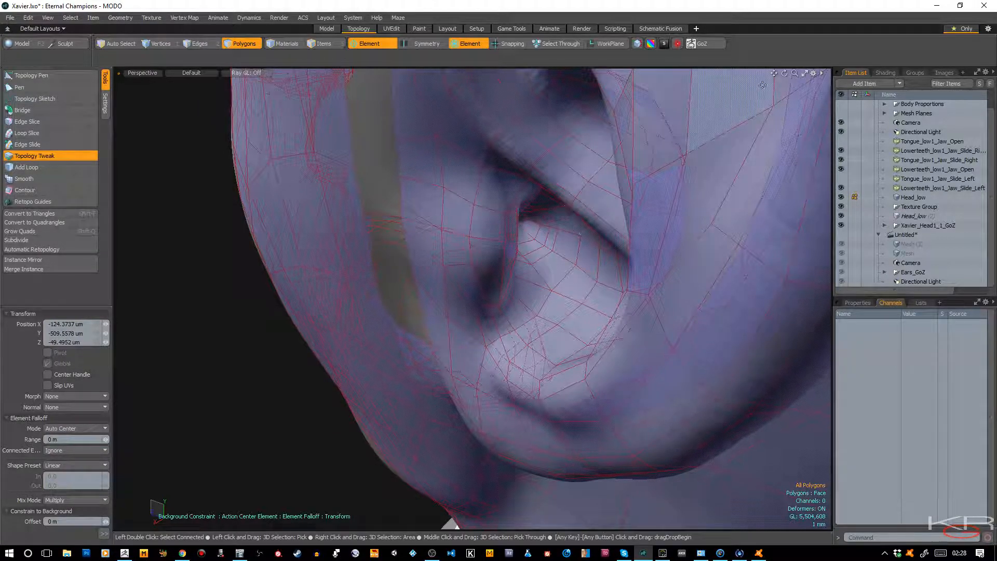
mouse_move(788, 73)
mouse_down()
mouse_move(755, 80)
mouse_move(816, 76)
mouse_move(777, 69)
mouse_move(799, 66)
mouse_up()
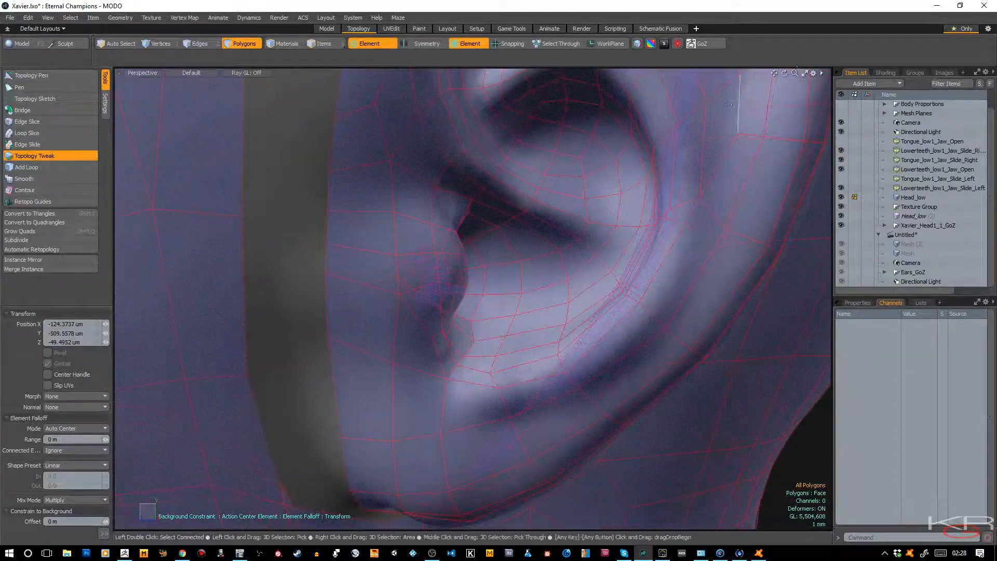
drag(466, 287, 469, 283)
Reposition the vertices around the head opening just above the top of the ear with Topology Tweak.
drag(786, 74, 700, 56)
drag(785, 74, 754, 81)
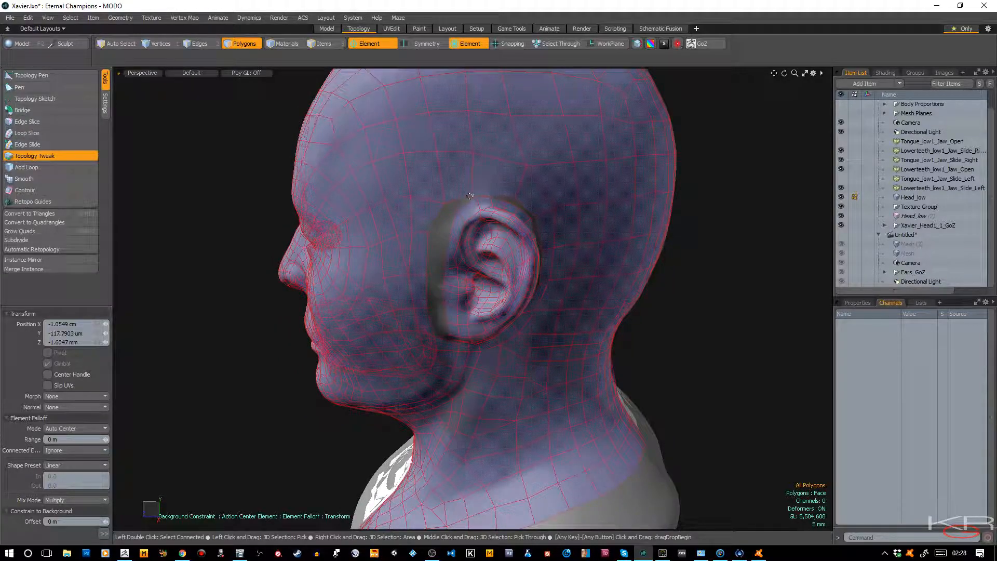
drag(474, 195, 474, 193)
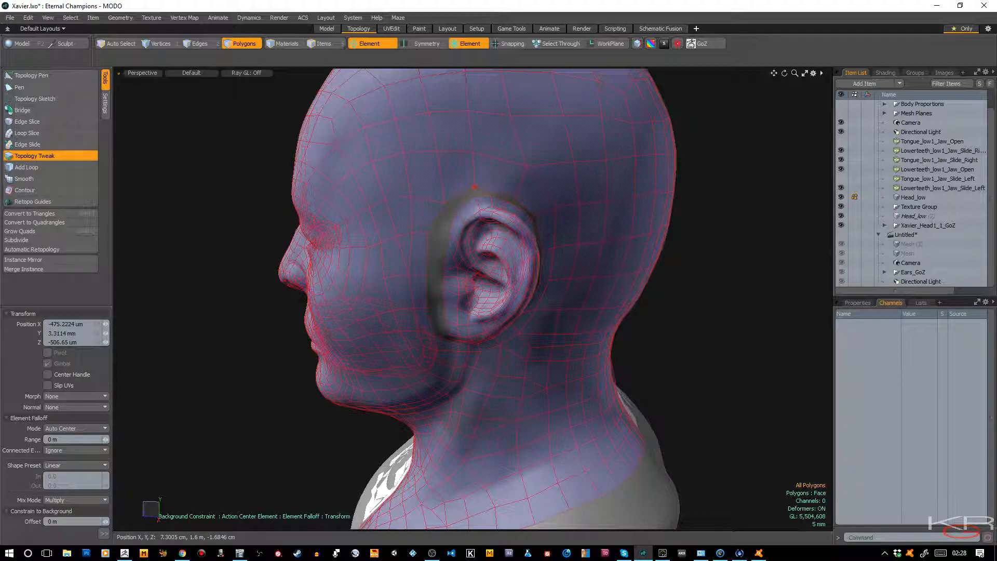
drag(477, 186, 478, 185)
Weld the ear's upper edge vertices to the top rim of the head opening with the Topology Pen.
drag(785, 73, 756, 75)
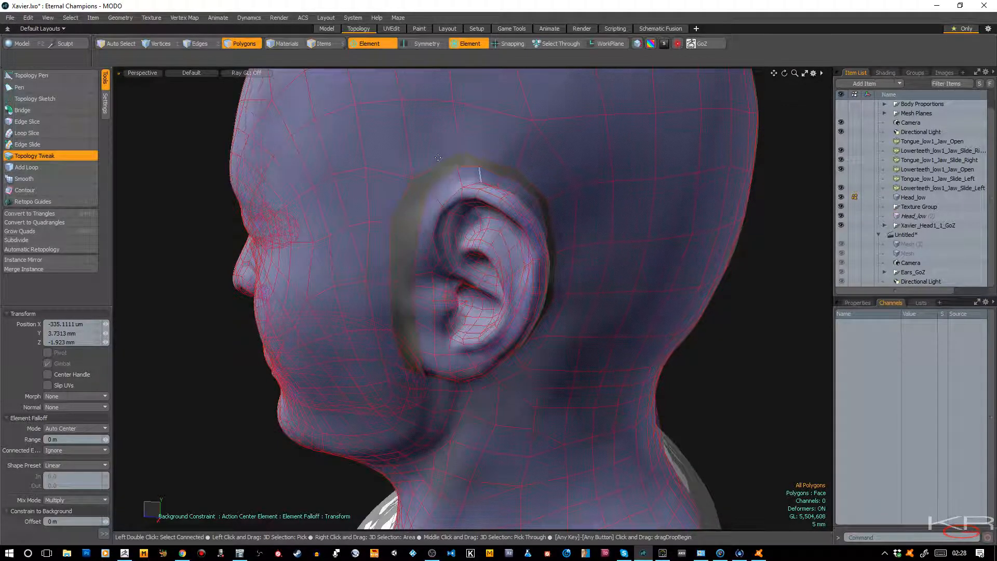
click(56, 76)
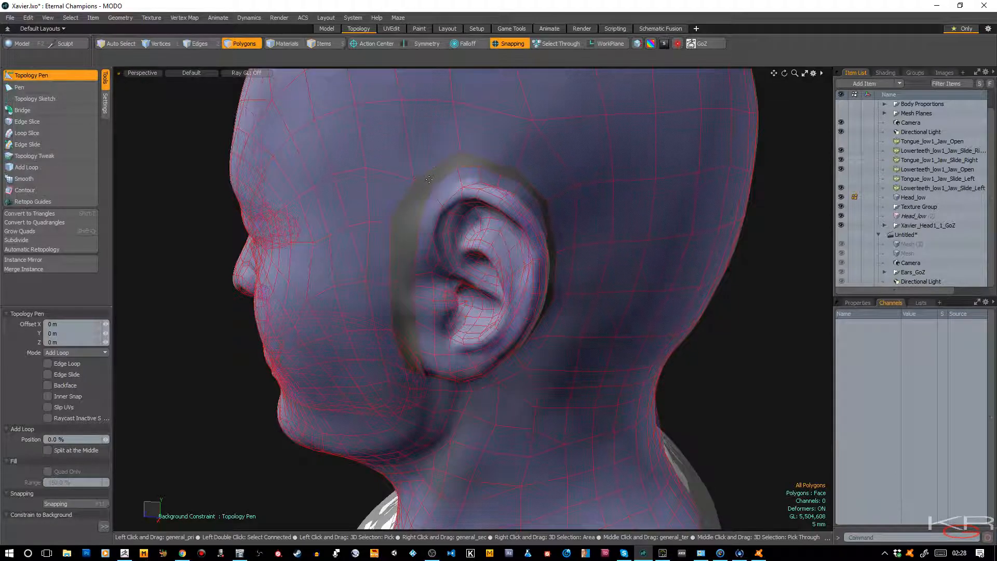
drag(479, 168, 457, 167)
drag(500, 176, 516, 169)
drag(538, 203, 549, 202)
drag(461, 162, 461, 152)
Weld the head opening's upper front vertices onto the ear's front edge to close the gap near the temple.
drag(784, 75, 836, 78)
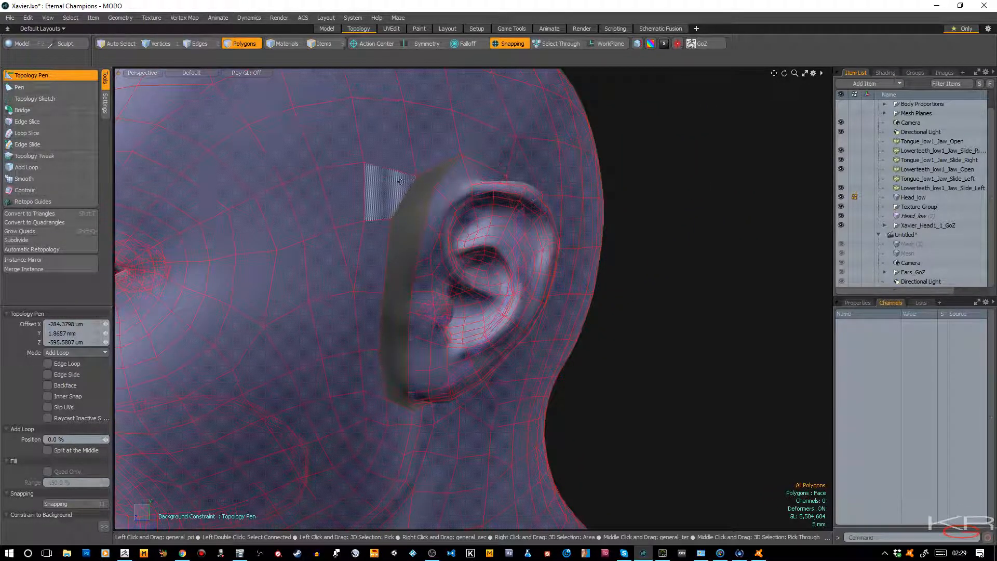
drag(419, 176, 434, 187)
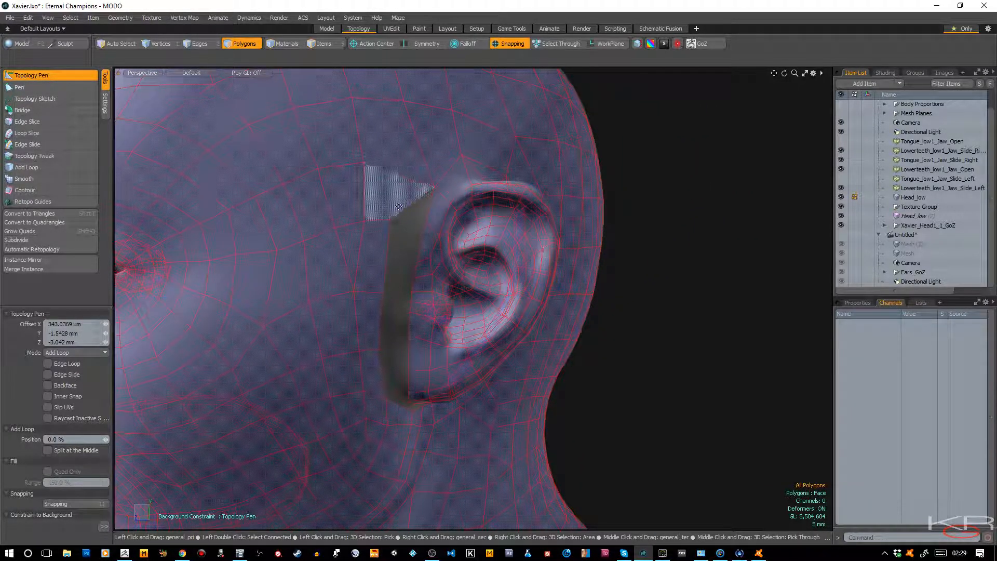
drag(396, 220, 426, 223)
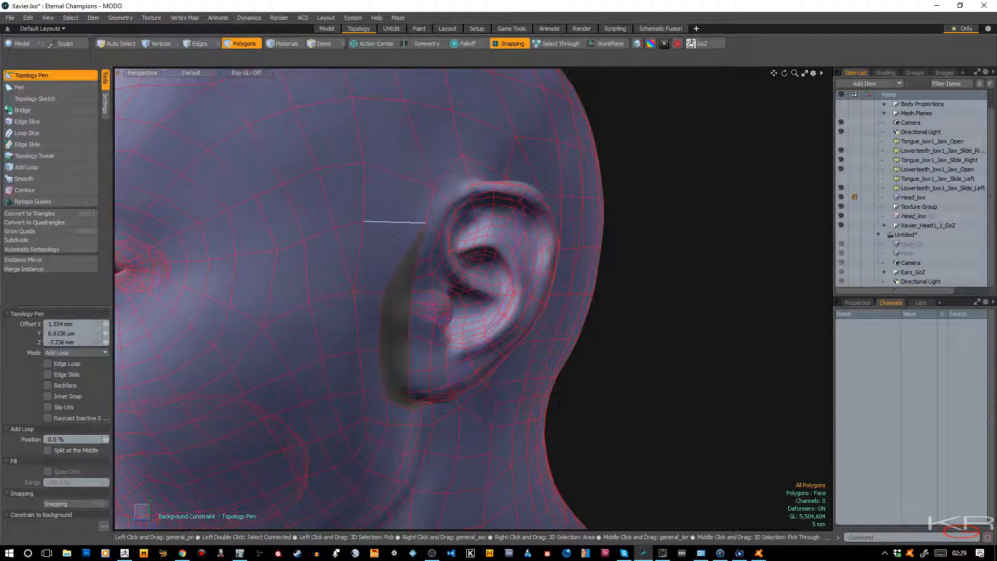
Weld the vertices behind the ear to the rear rim of the head opening.
drag(784, 73, 628, 96)
drag(549, 238, 549, 239)
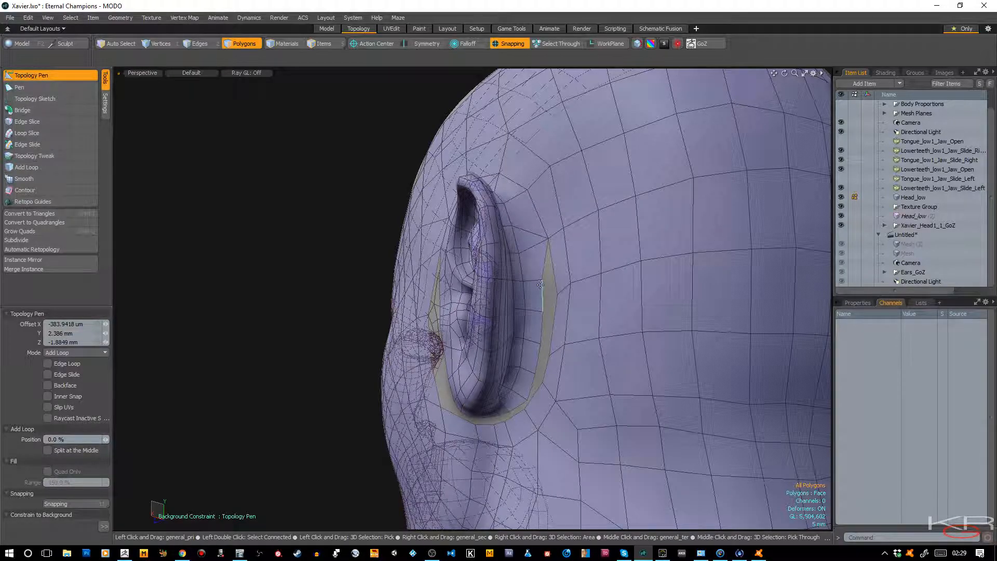
mouse_move(542, 281)
mouse_down()
mouse_move(543, 311)
mouse_move(556, 295)
mouse_up()
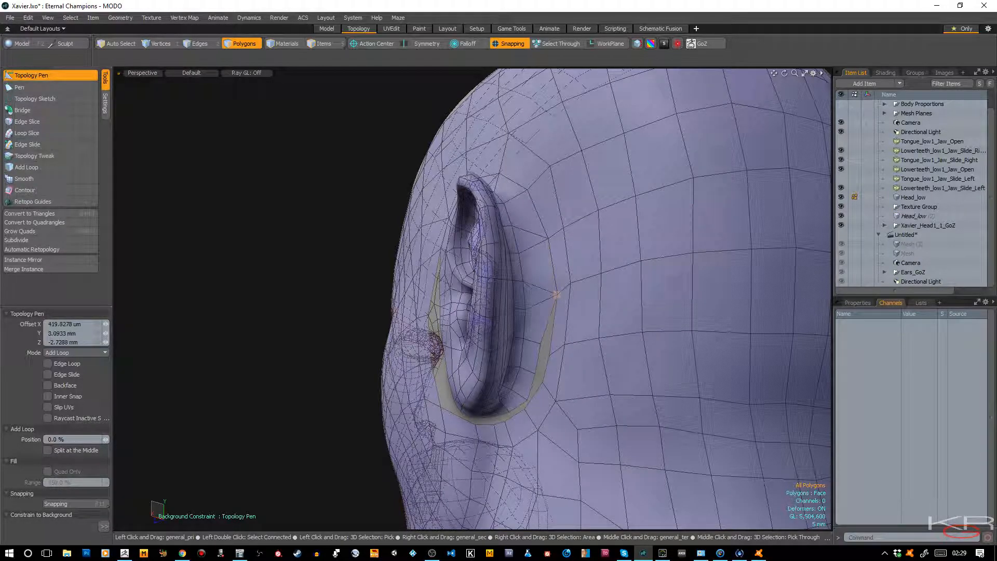
drag(539, 343, 793, 201)
Weld the vertices beneath the earlobe to the head opening to close the gap under the ear.
drag(785, 74, 759, 75)
alt+drag(519, 291, 639, 265)
mouse_move(785, 74)
mouse_down()
mouse_move(811, 70)
mouse_move(722, 47)
mouse_move(727, 31)
mouse_move(779, 70)
mouse_move(831, 73)
mouse_move(791, 69)
mouse_up()
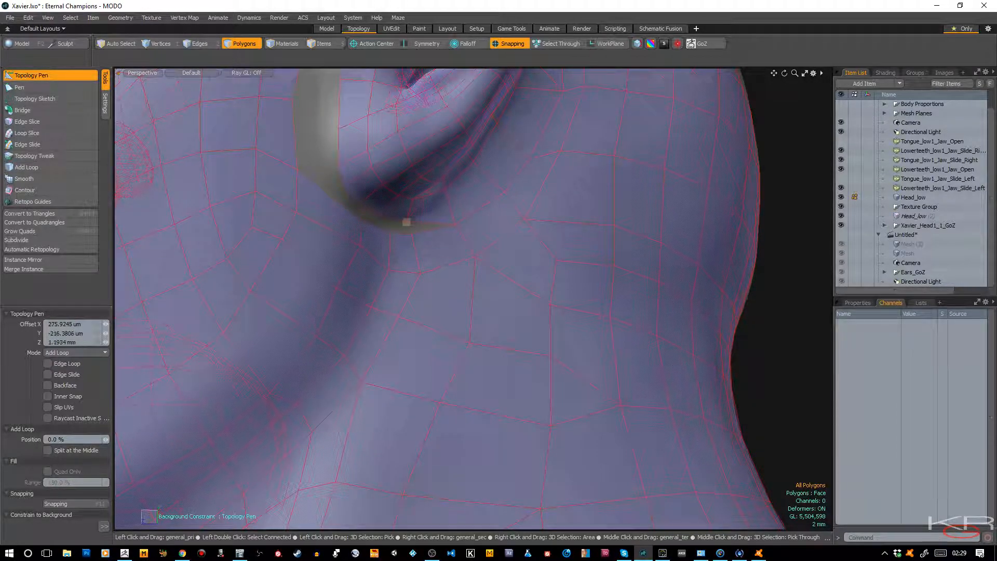
drag(361, 221, 391, 233)
key(ctrl+z)
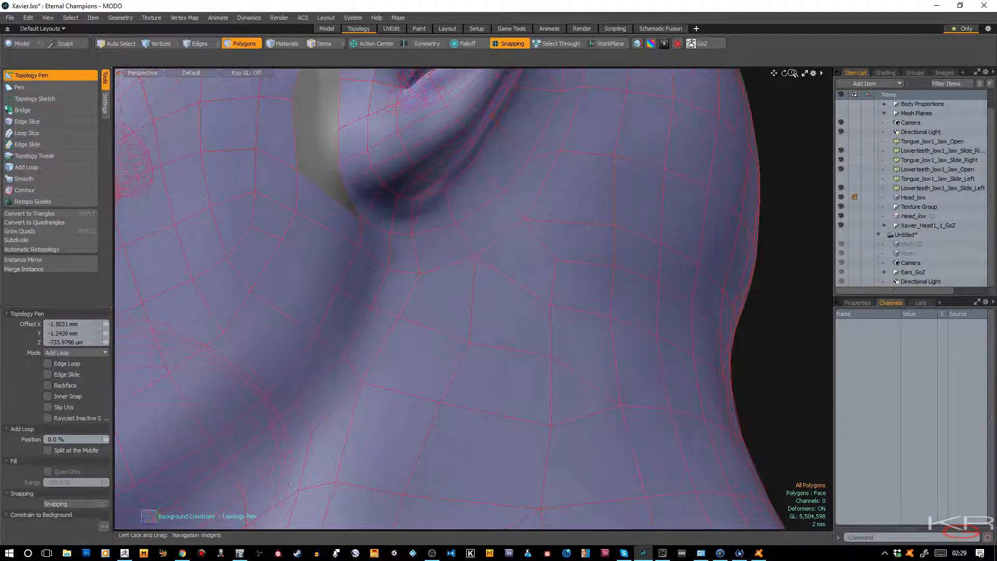
mouse_move(795, 73)
mouse_down()
mouse_move(748, 73)
mouse_move(821, 73)
mouse_move(805, 78)
mouse_move(765, 60)
mouse_move(798, 83)
mouse_up()
drag(357, 189, 346, 188)
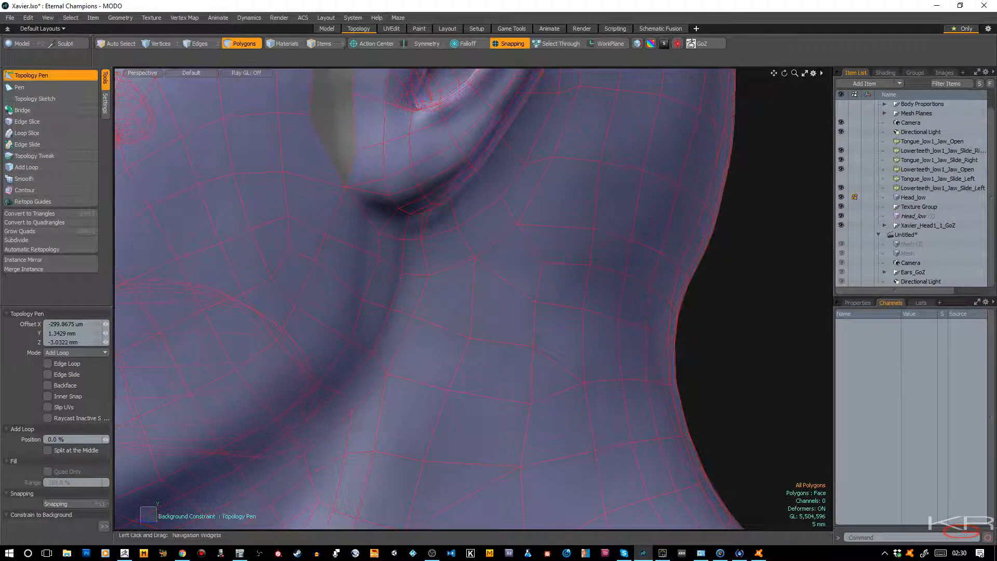
Weld the head opening's lower front rim vertex to the ear's edge in front of the lobe, undoing stray pen edits.
drag(774, 73, 773, 3)
mouse_move(774, 72)
mouse_down()
mouse_move(769, 119)
mouse_move(773, 86)
mouse_up()
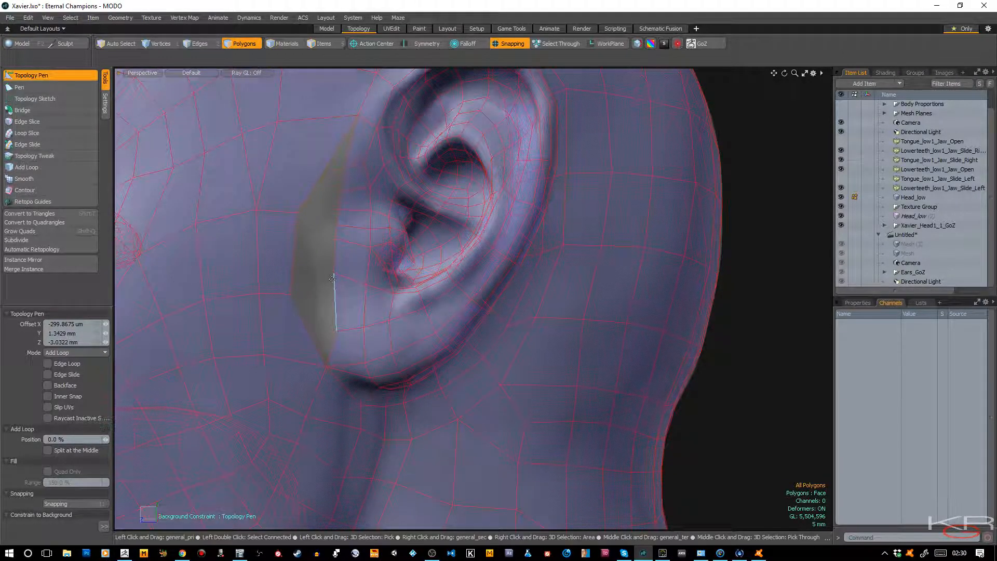
key(ctrl+z)
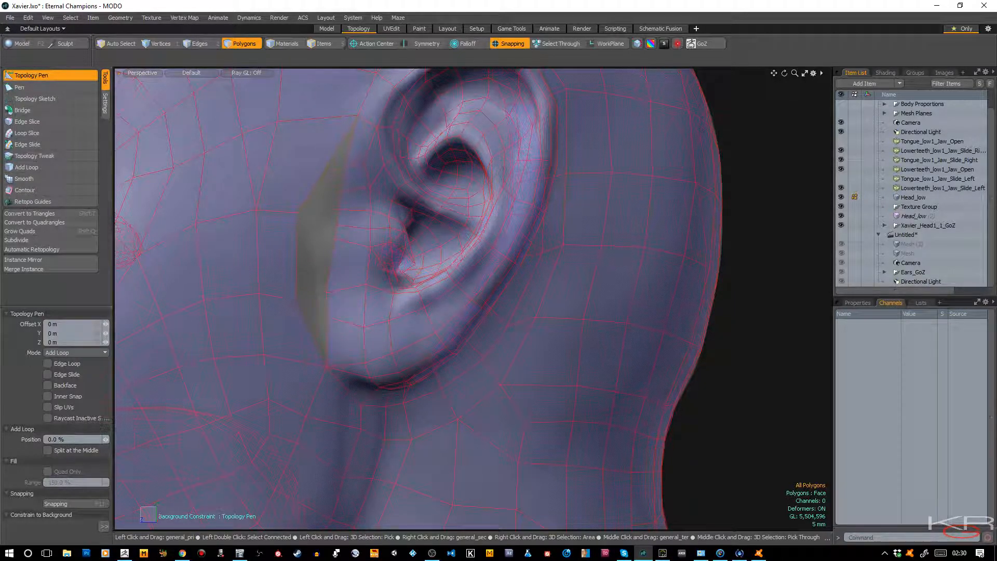
drag(301, 300, 325, 293)
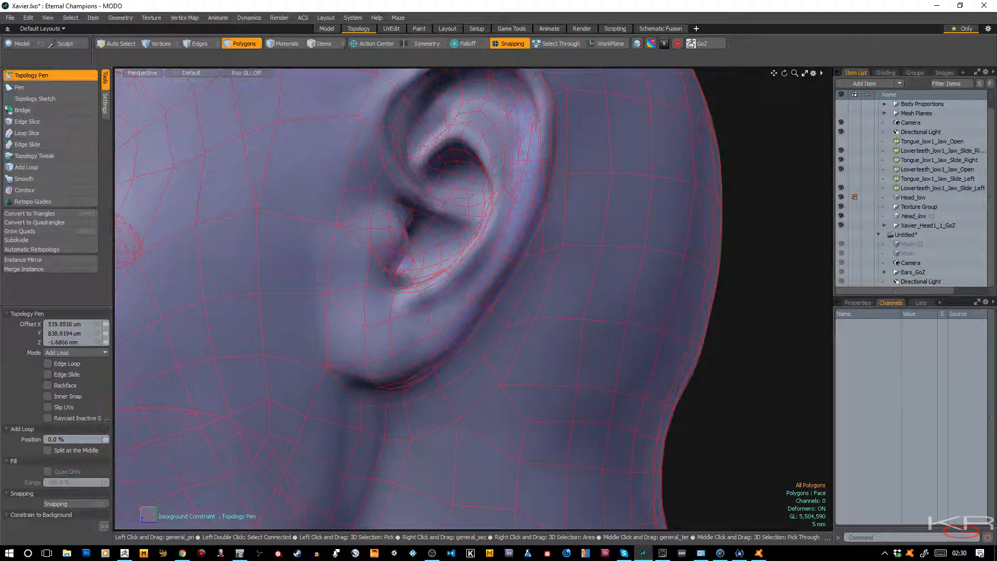
key(ctrl)
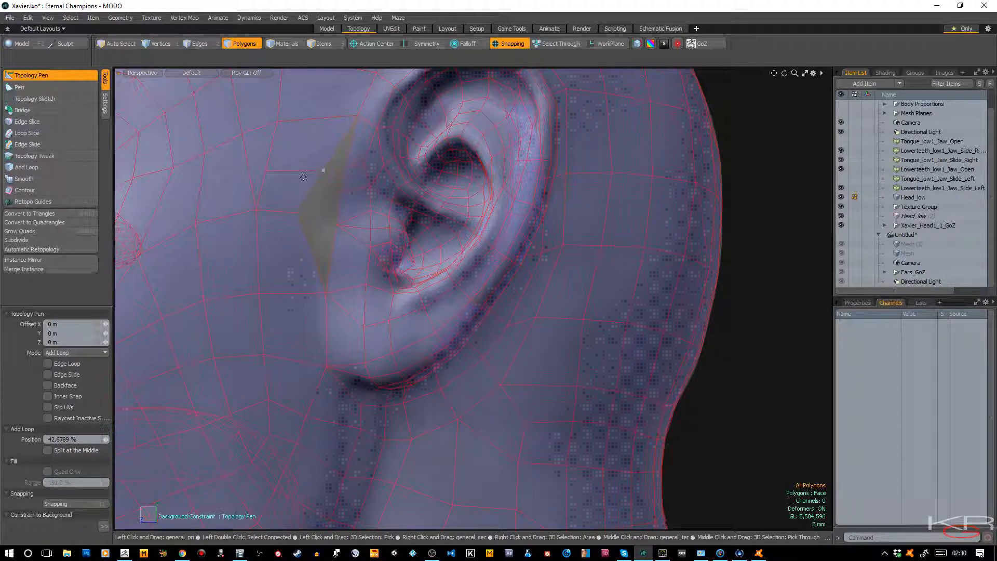
Set the Topology Pen mode to Move and weld the remaining vertices in front of the tragus to close the gap.
click(75, 353)
click(95, 328)
drag(266, 171, 265, 158)
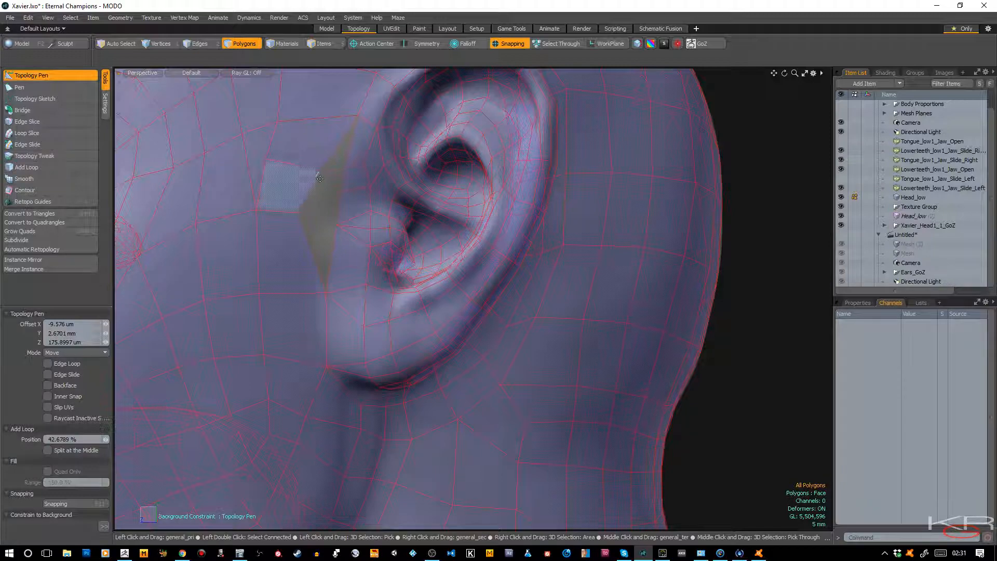
drag(323, 171, 345, 169)
drag(307, 222, 303, 219)
drag(343, 191, 345, 169)
drag(300, 213, 336, 225)
Examine the joined ear and the retopologized head from the side and front.
scroll(343, 213, down, 5)
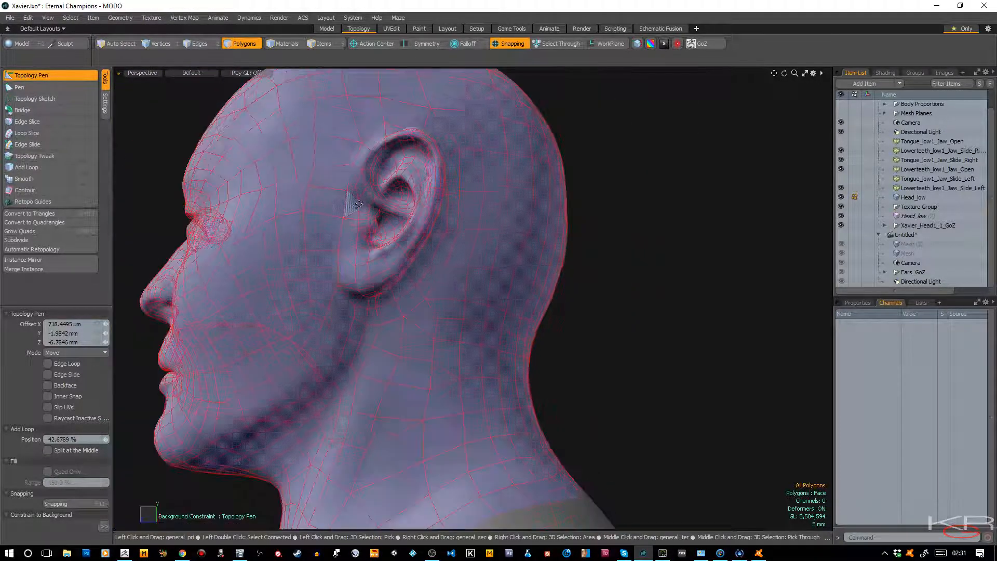
alt+drag(604, 216, 610, 216)
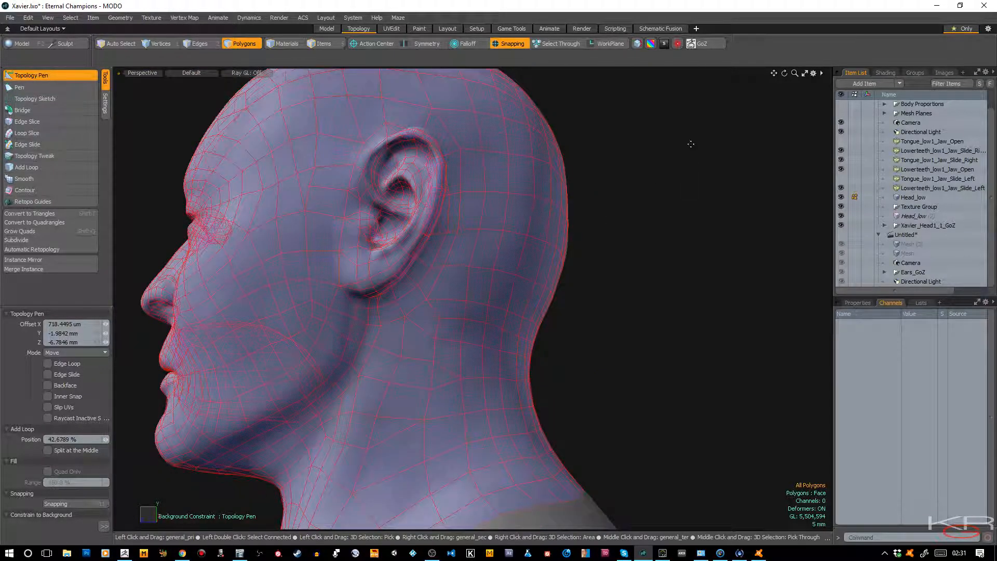
drag(784, 73, 689, 129)
scroll(686, 131, down, 3)
drag(785, 74, 698, 143)
scroll(752, 114, down, 2)
mouse_move(774, 73)
mouse_down()
mouse_move(699, 104)
mouse_move(779, 130)
mouse_move(775, 74)
mouse_up()
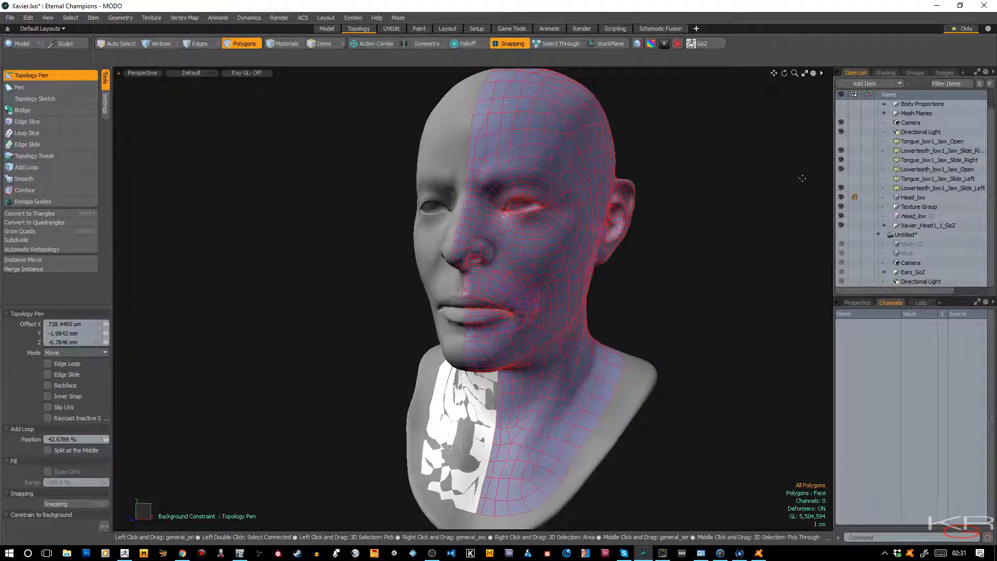
Hide the Xavier_Head1_1_GoZ group and merge the mirrored instance into the Head_low mesh.
click(841, 225)
click(324, 44)
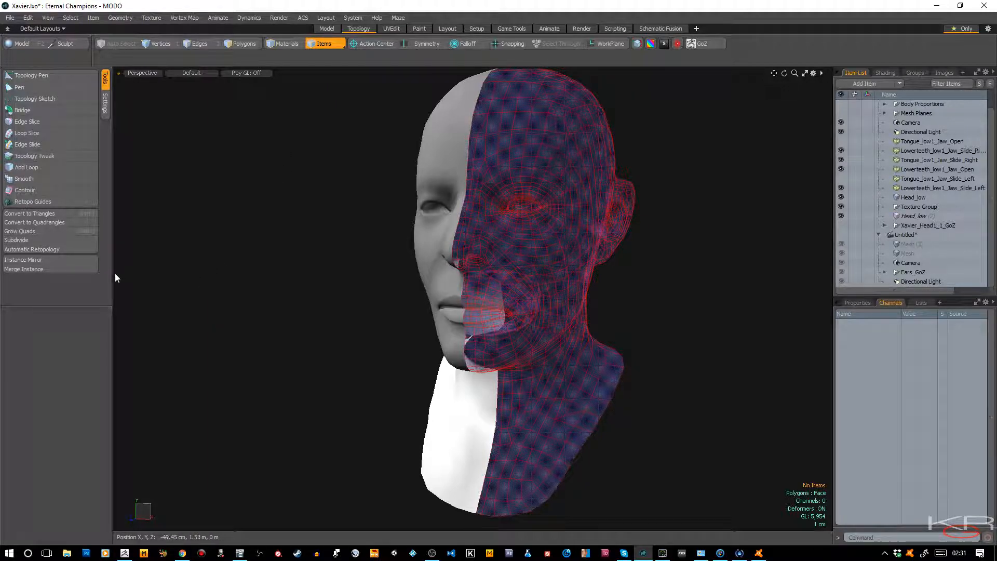
click(85, 269)
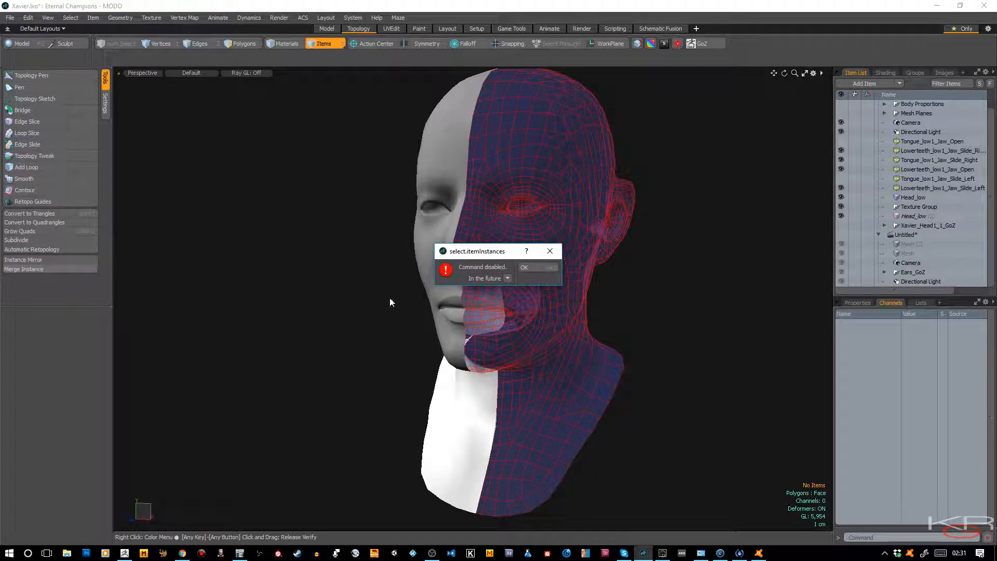
click(527, 273)
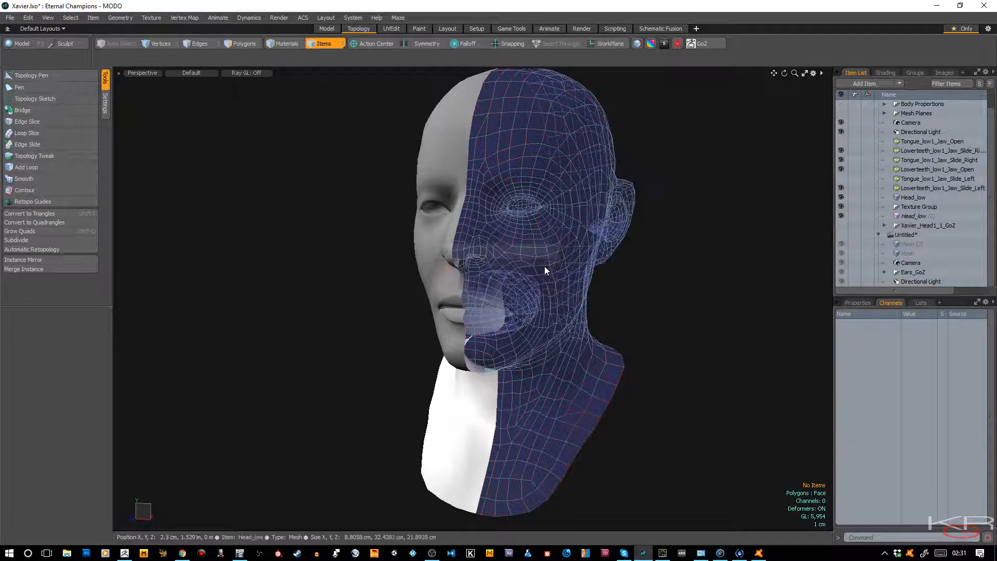
click(914, 198)
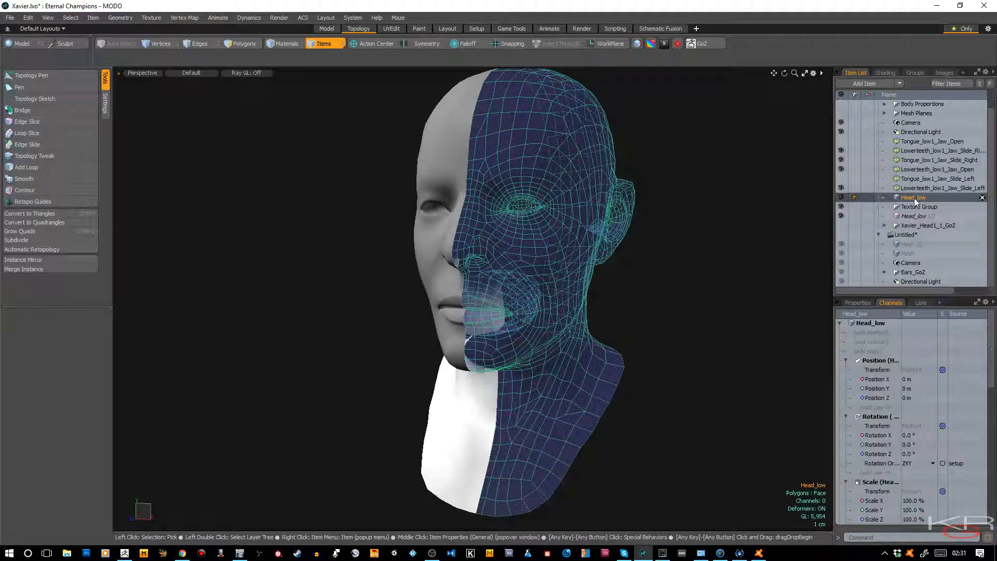
click(77, 270)
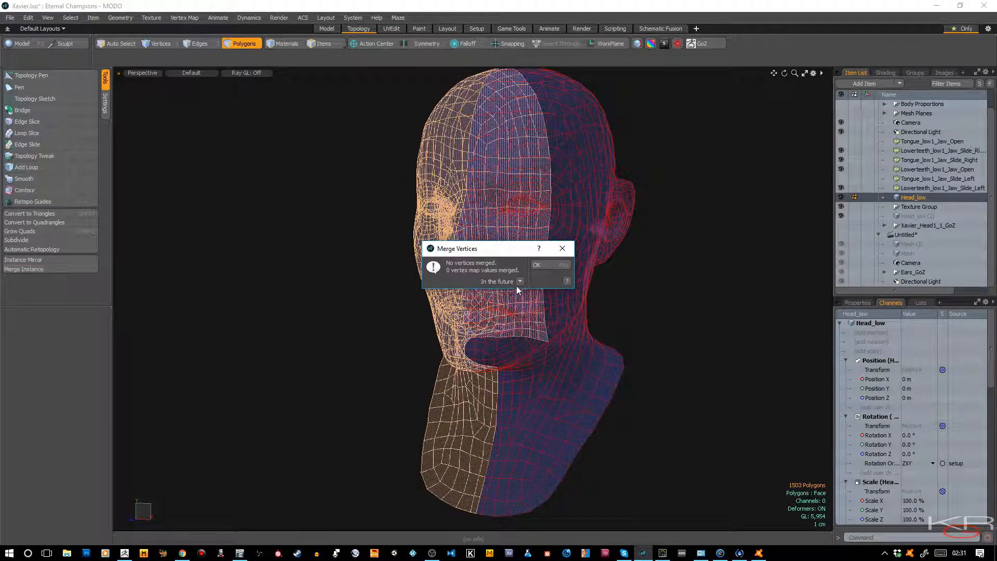
click(552, 264)
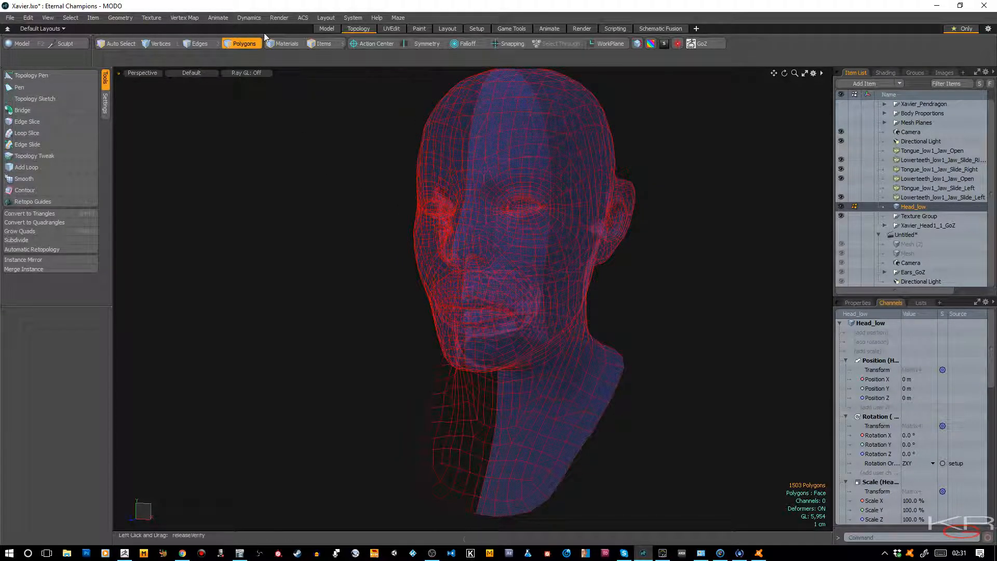
Switch to the Model layout, select the Head_low item and update its vertex normals with the Vertex Normal Toolkit.
click(326, 29)
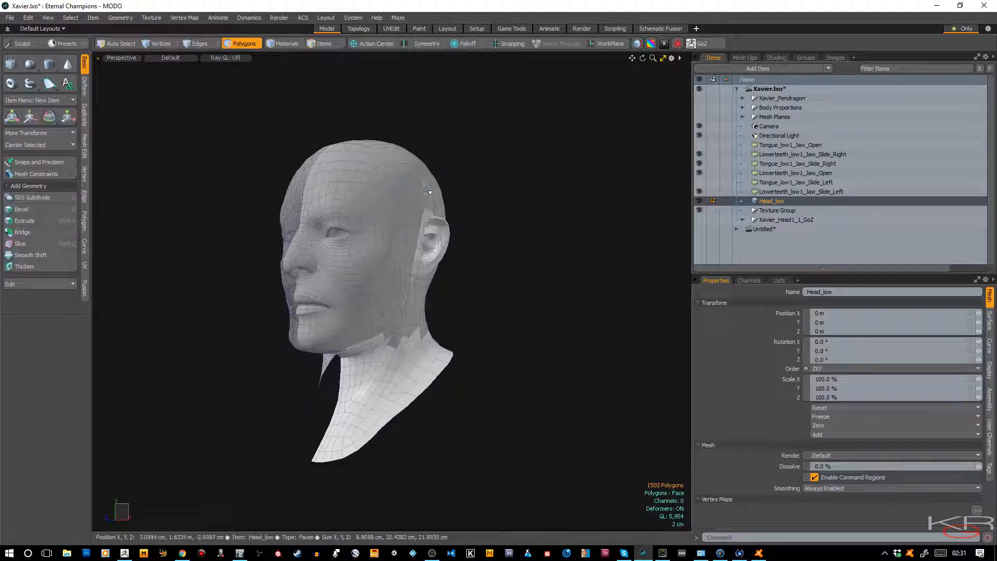
scroll(468, 203, up, 2)
alt+drag(234, 237, 327, 236)
mouse_move(643, 59)
mouse_down()
mouse_move(618, 71)
mouse_move(640, 62)
mouse_up()
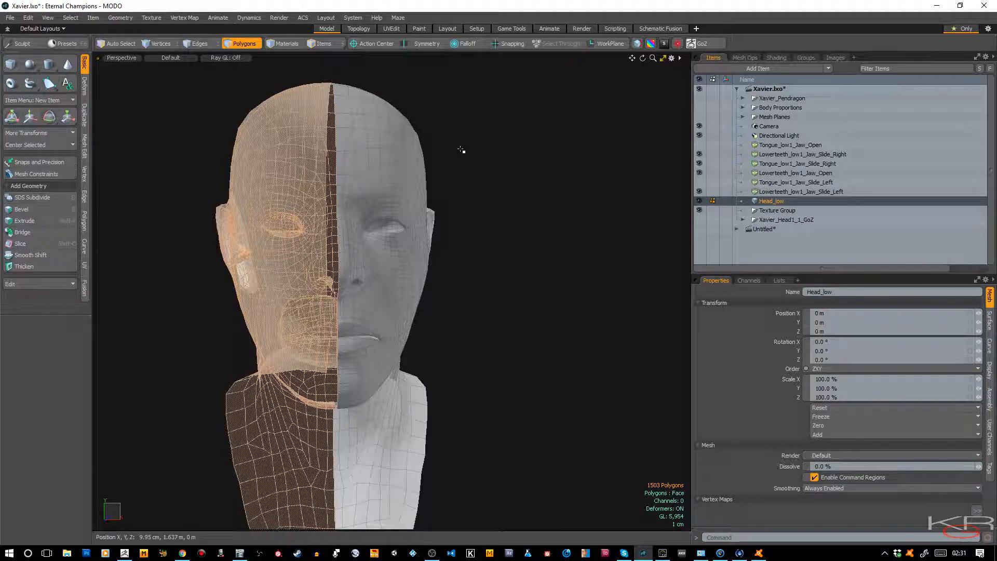
click(327, 43)
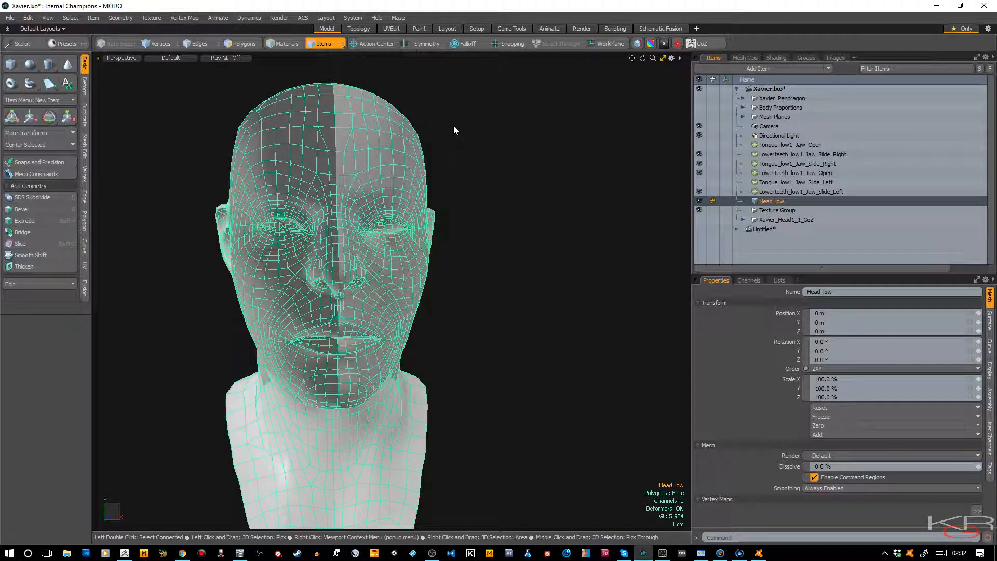
click(637, 44)
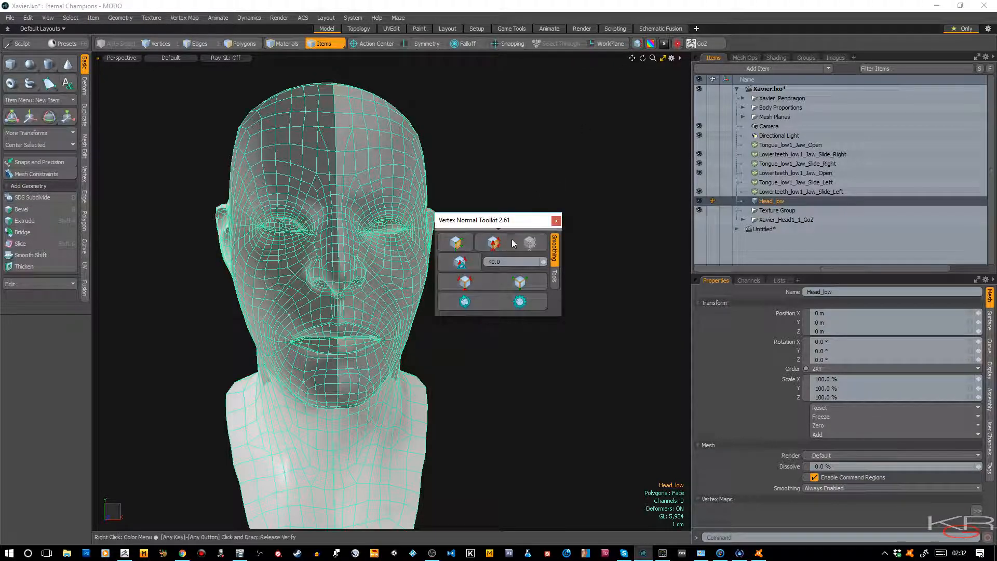
click(472, 301)
click(479, 167)
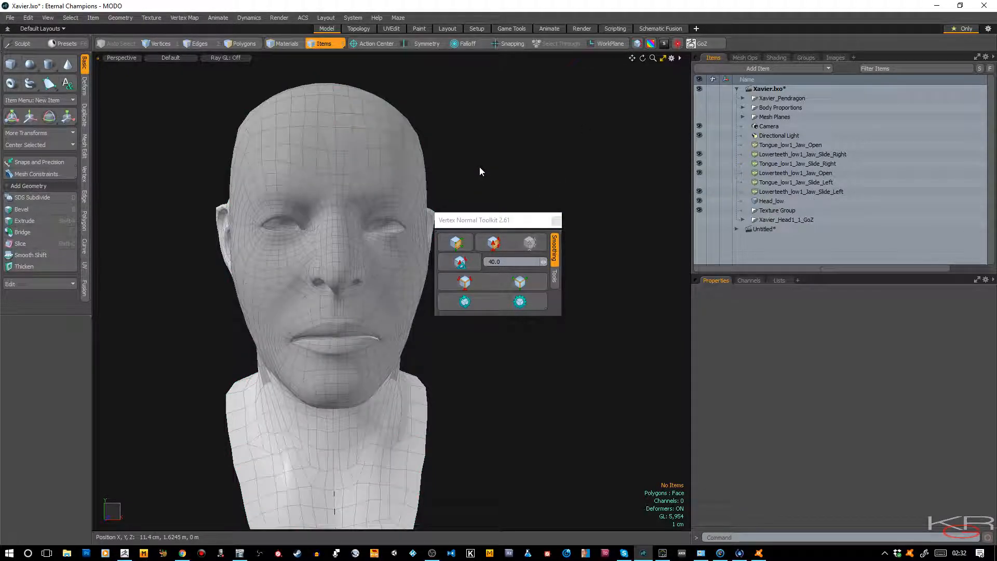
click(556, 221)
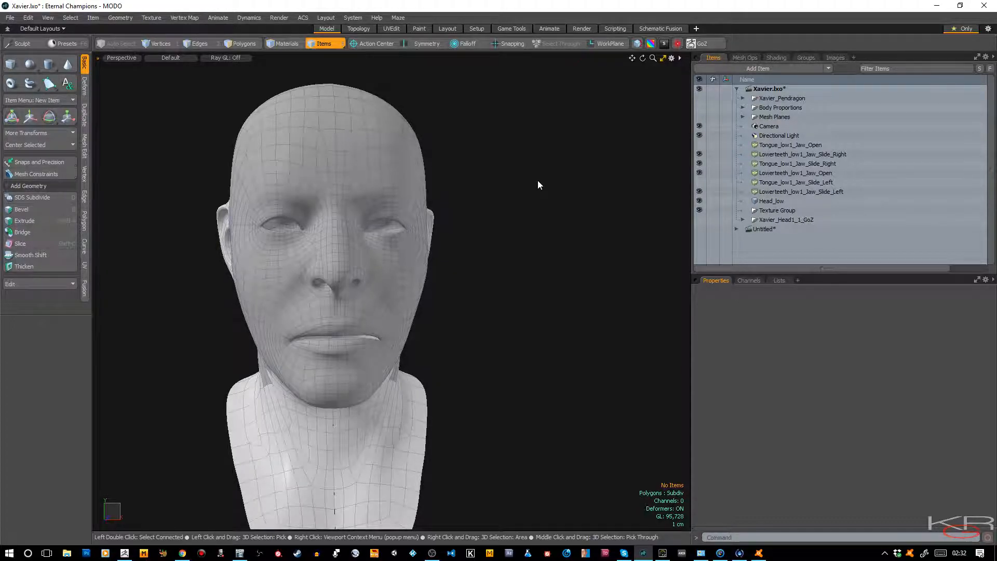
Toggle the head's subdivision surface preview and examine the smoothed face along the center seam.
key(Tab)
key(Tab)
key(Tab)
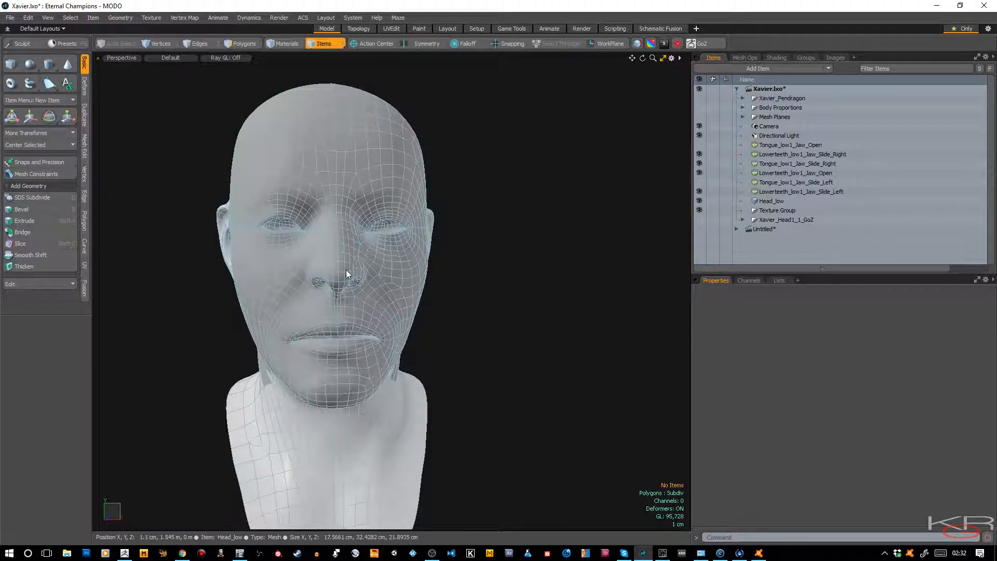
scroll(347, 271, down, 3)
scroll(346, 269, up, 6)
key(Tab)
scroll(534, 250, down, 3)
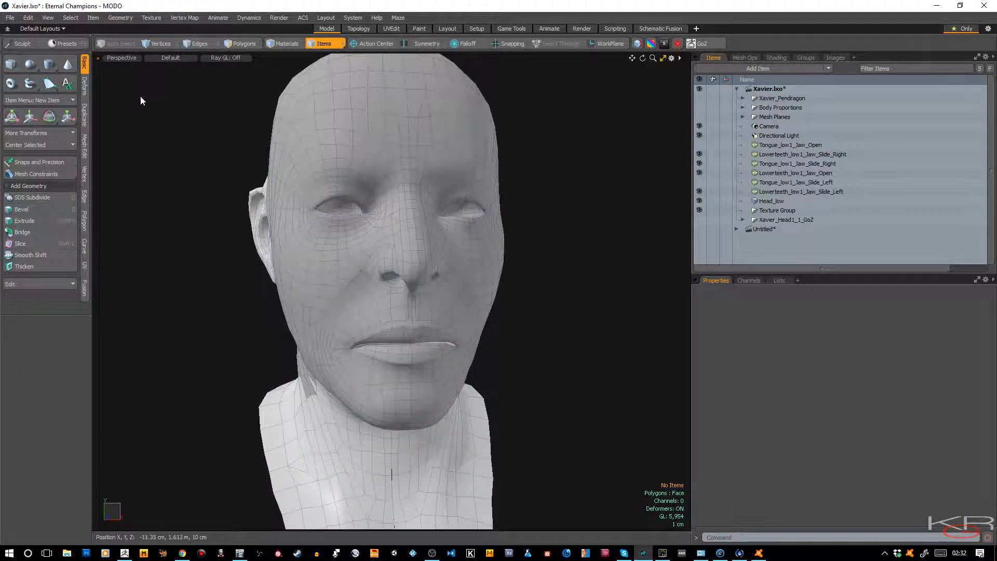
Run Mesh Cleanup on the merged head.
click(85, 157)
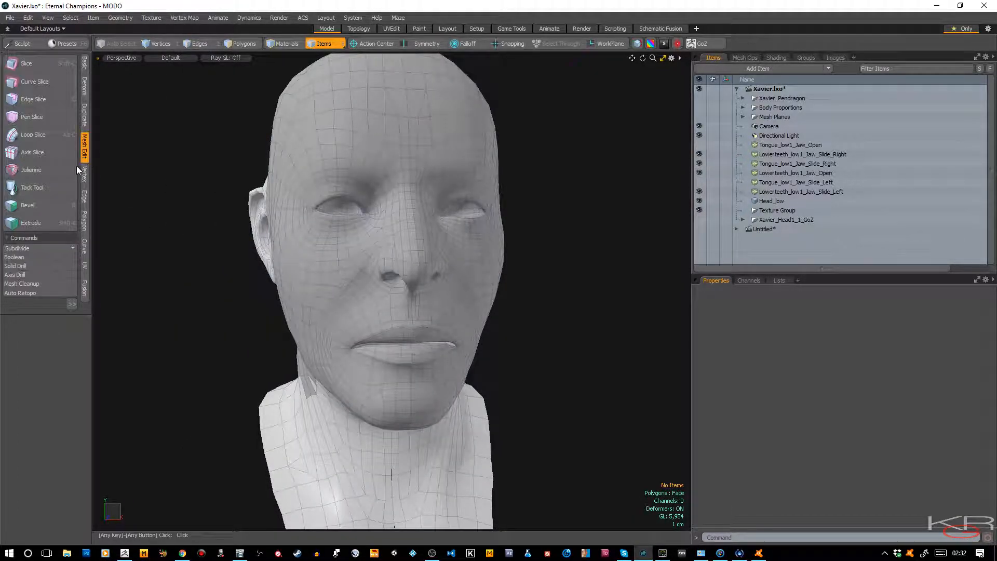
click(50, 285)
click(585, 215)
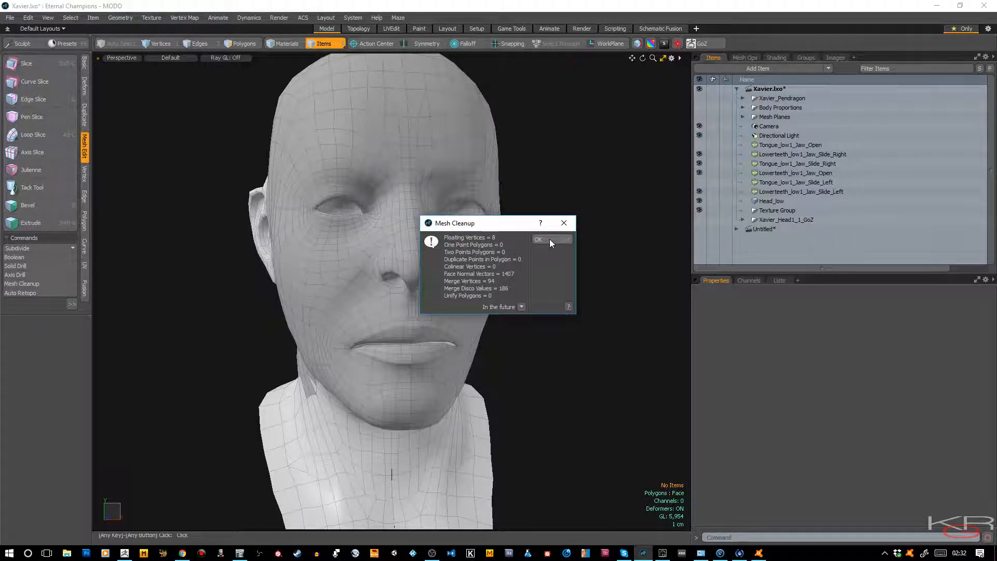
click(550, 239)
Examine the subdivided head from the side and follow the center seam down the neck for open gaps.
key(Tab)
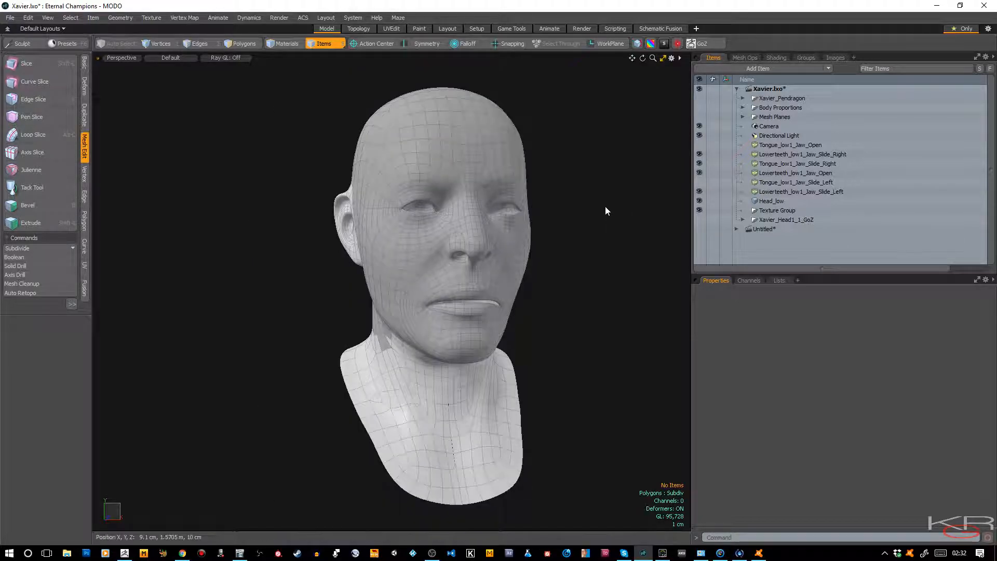
drag(643, 59, 634, 77)
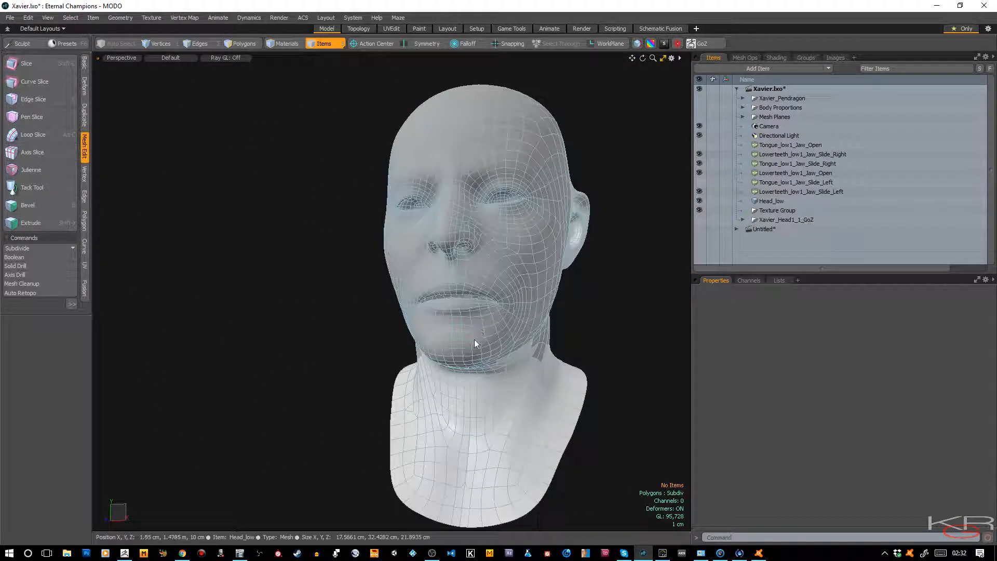
scroll(476, 339, up, 4)
scroll(475, 333, up, 2)
scroll(476, 298, down, 6)
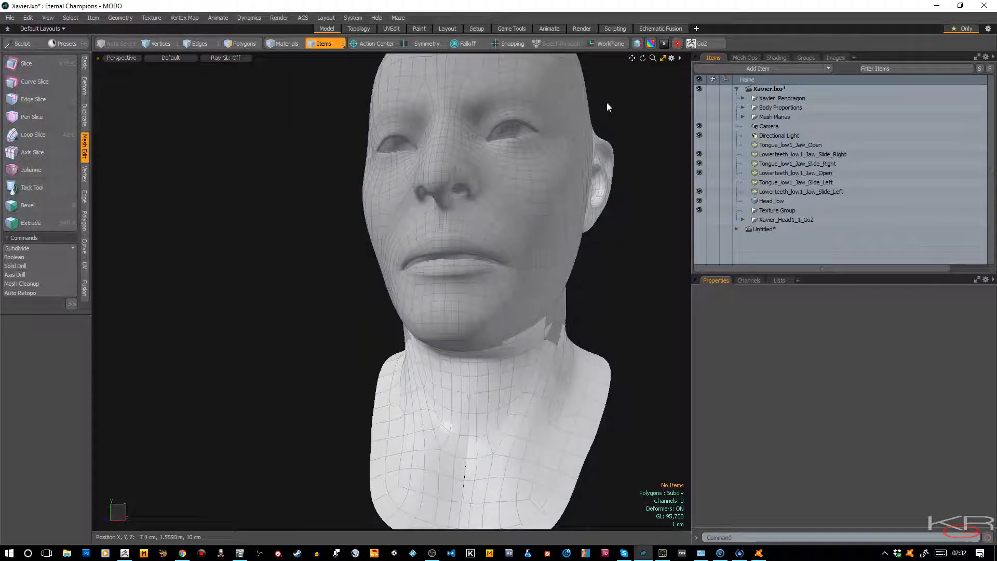
drag(631, 57, 629, 0)
key(Tab)
Join the unmerged vertex pair at the gap on the throat's center seam at their averaged position.
scroll(461, 251, up, 4)
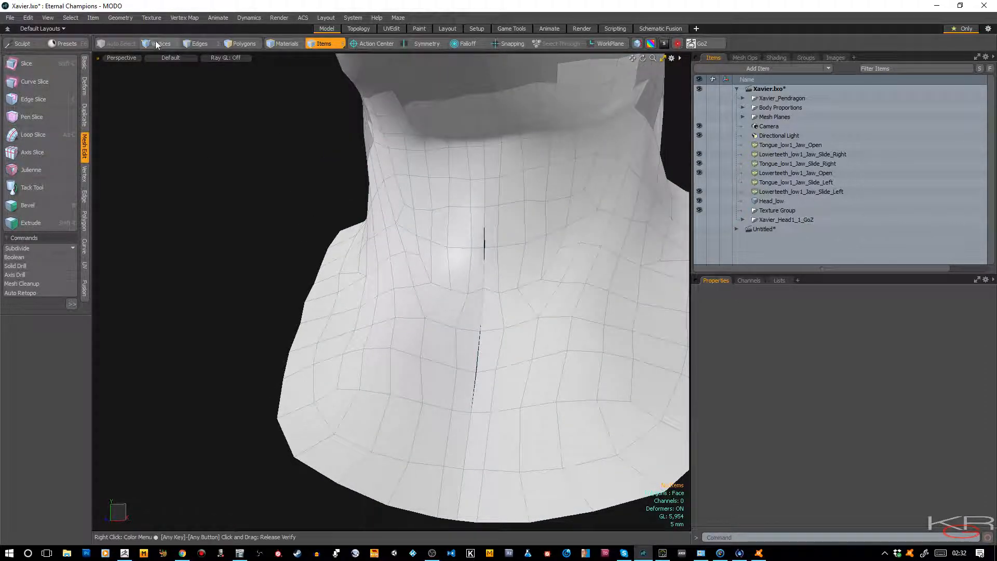
key(1)
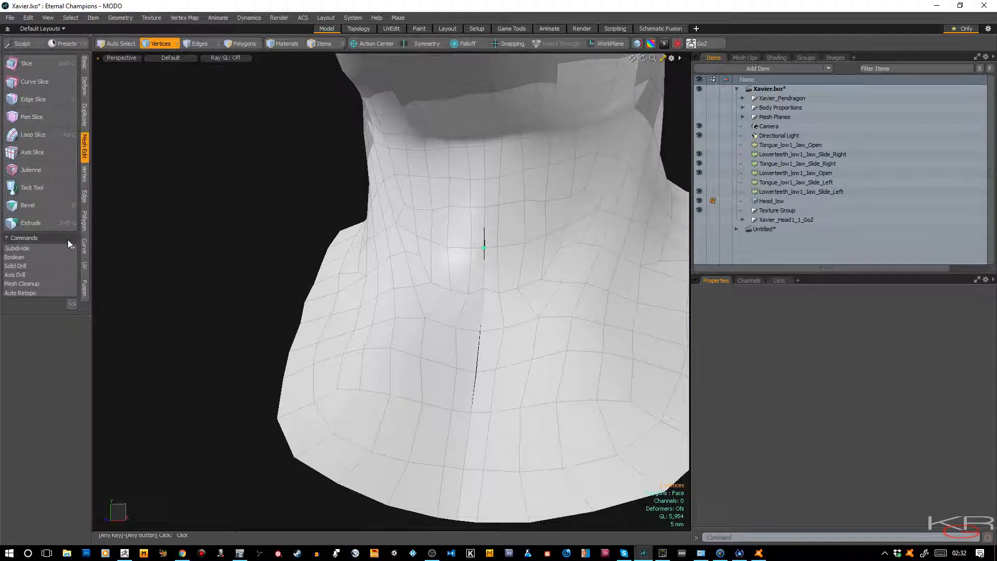
click(85, 180)
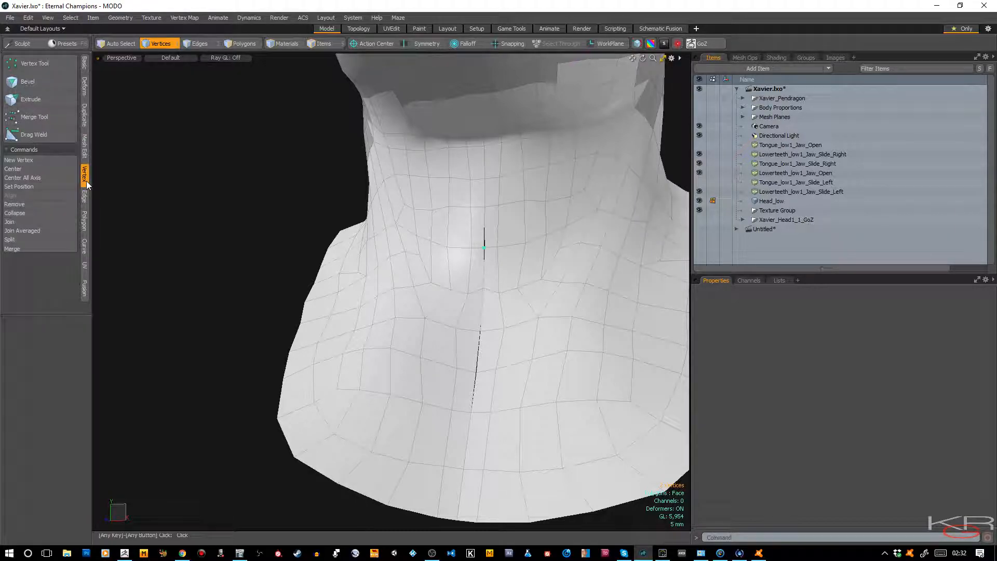
click(46, 232)
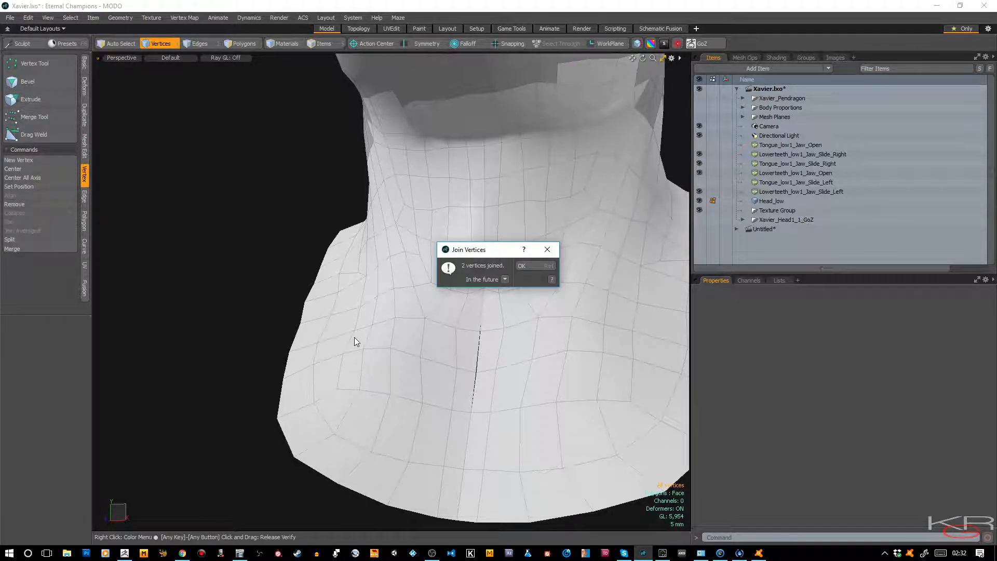
click(535, 266)
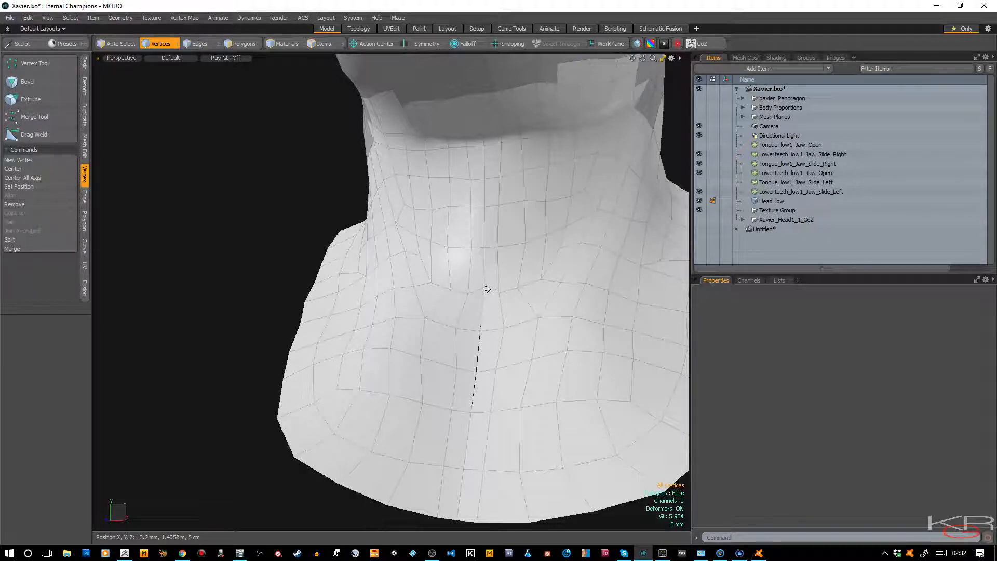
Set the viewport to Wireframe and join the next vertex pair below it on the center seam with Join Averaged.
click(163, 61)
click(208, 130)
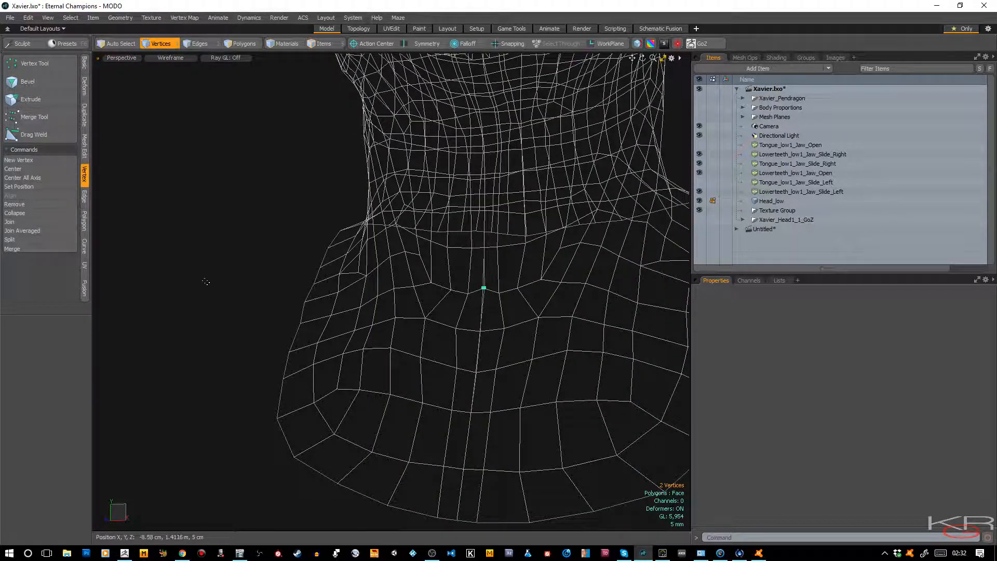
click(61, 230)
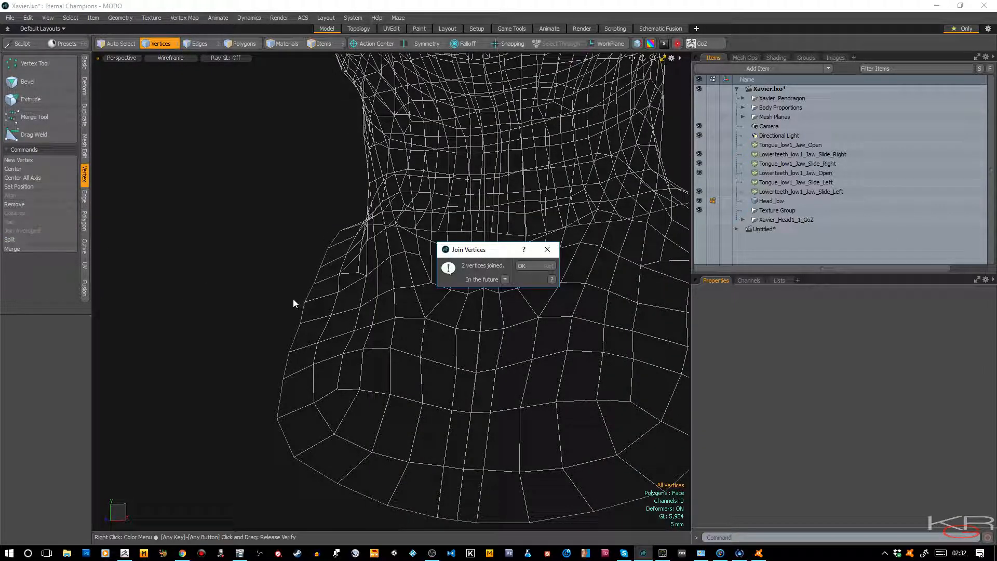
click(524, 268)
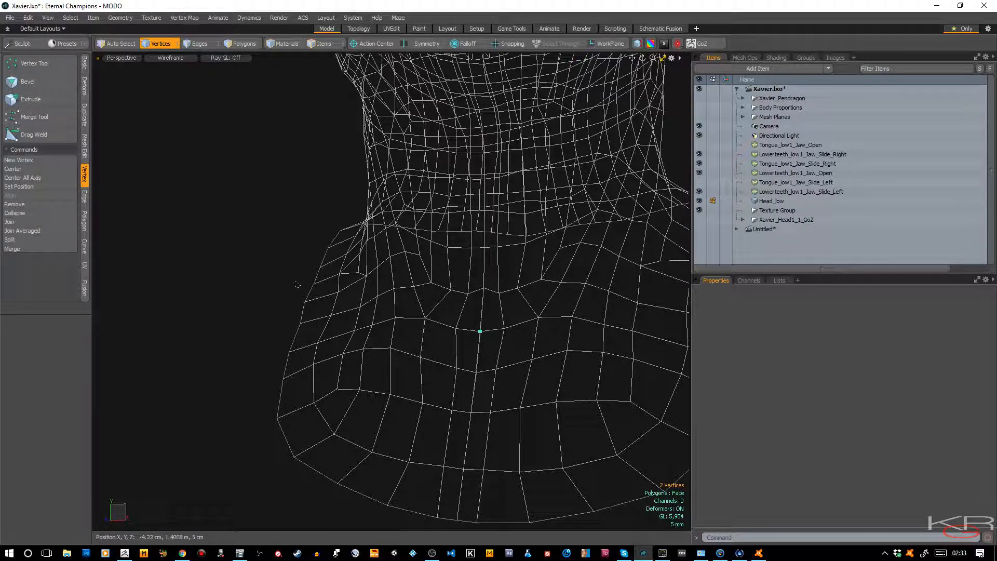
Join the following two unmerged vertex pairs down the chest's center seam.
click(71, 231)
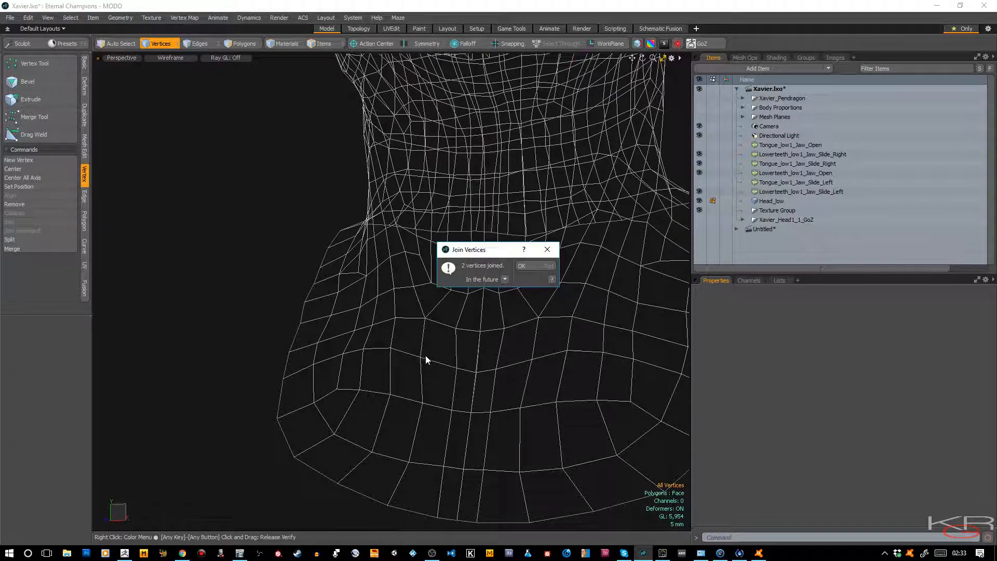
click(534, 267)
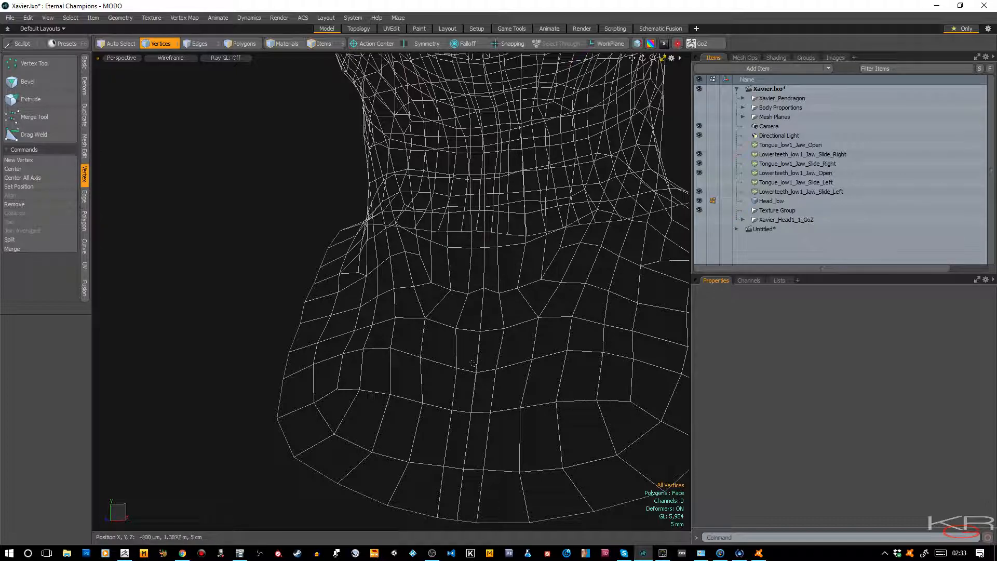
scroll(479, 334, down, 2)
scroll(481, 356, up, 1)
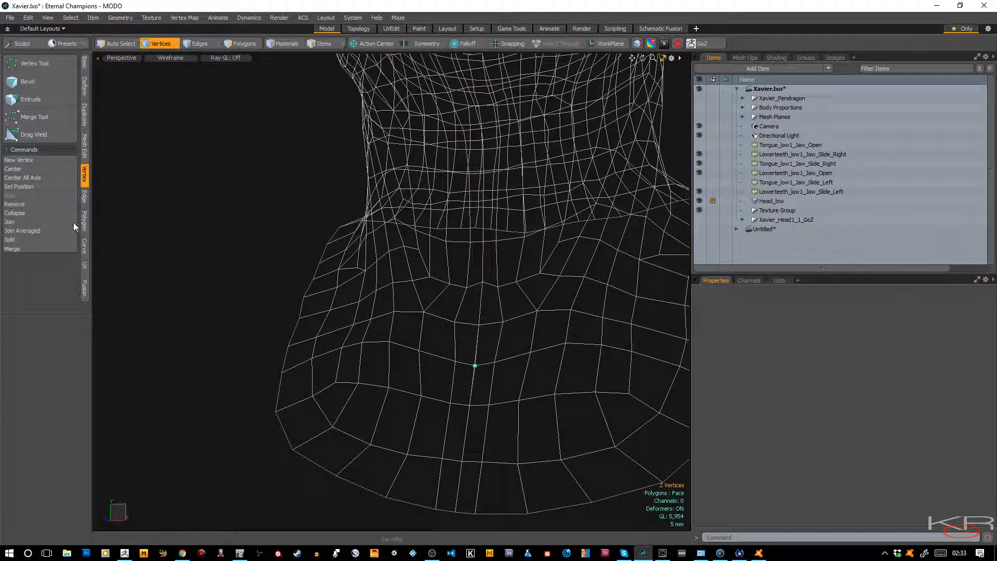
click(51, 223)
click(535, 276)
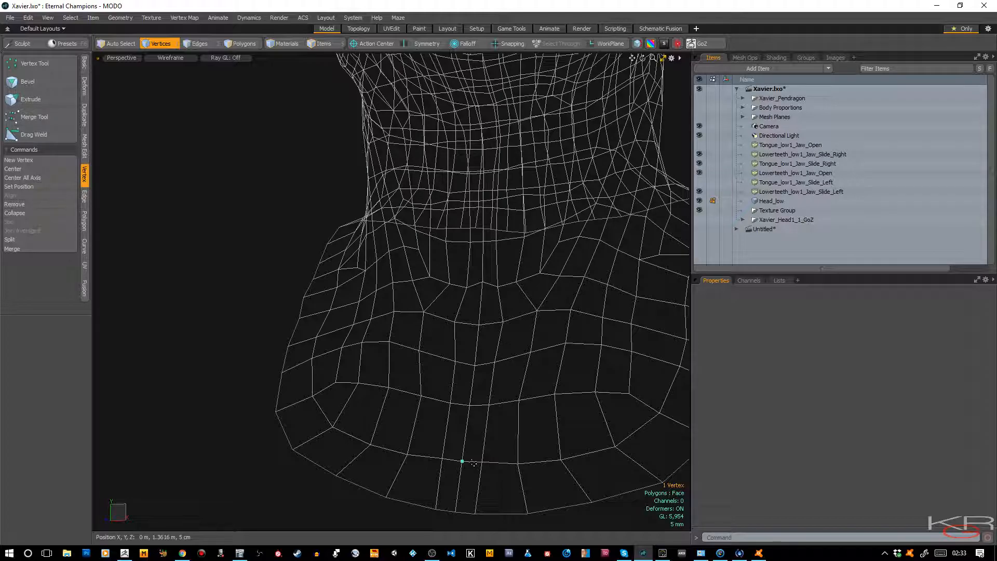
Examine the subdivided wireframe around the neck, mouth and jaw for leftover seam problems.
key(Tab)
scroll(474, 463, down, 1)
scroll(528, 247, down, 2)
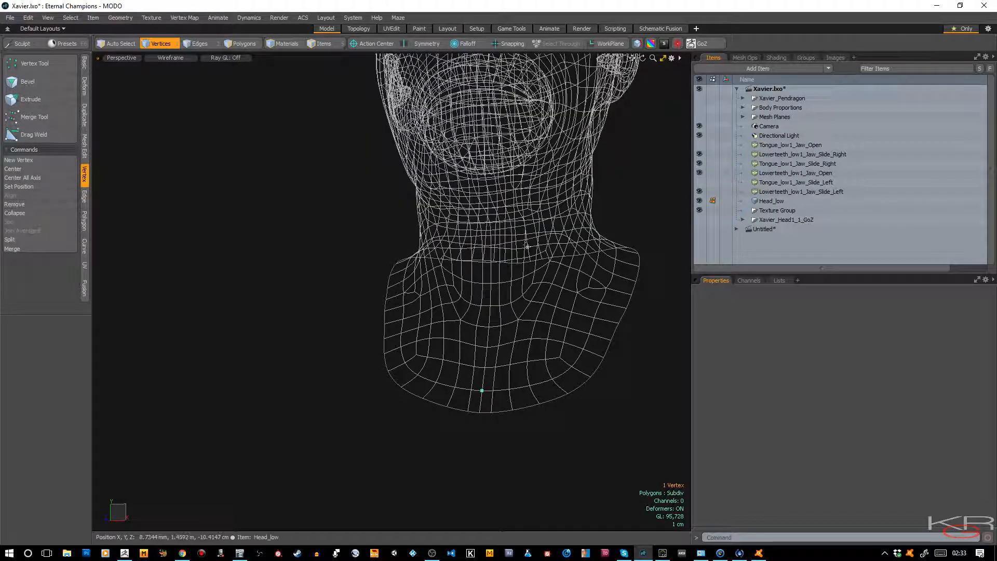
mouse_move(653, 59)
mouse_down()
mouse_move(643, 67)
mouse_move(597, 59)
mouse_move(668, 50)
mouse_move(670, 21)
mouse_move(626, 16)
mouse_move(597, 37)
mouse_move(644, 56)
mouse_move(640, 48)
mouse_up()
scroll(494, 133, up, 7)
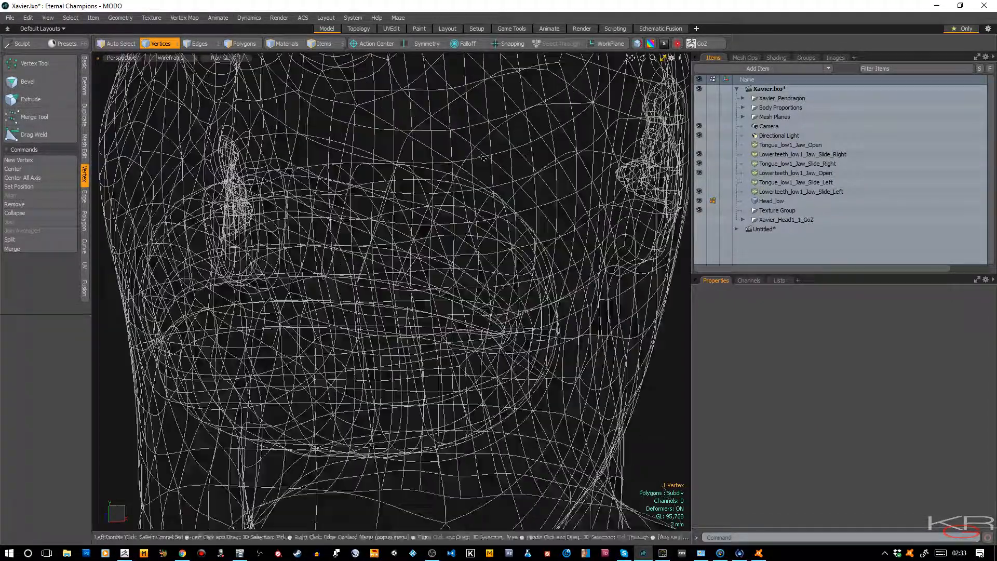
drag(643, 58, 739, 55)
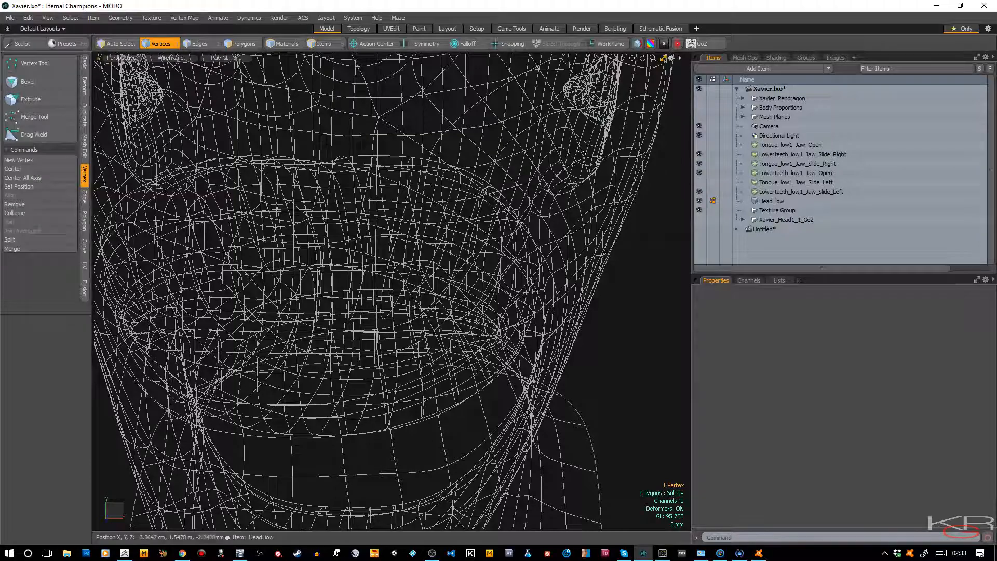
scroll(584, 155, down, 3)
scroll(609, 141, up, 2)
key(Tab)
Return to item selection, set the viewport shading to Default and inspect the closed head from the front and side.
click(327, 45)
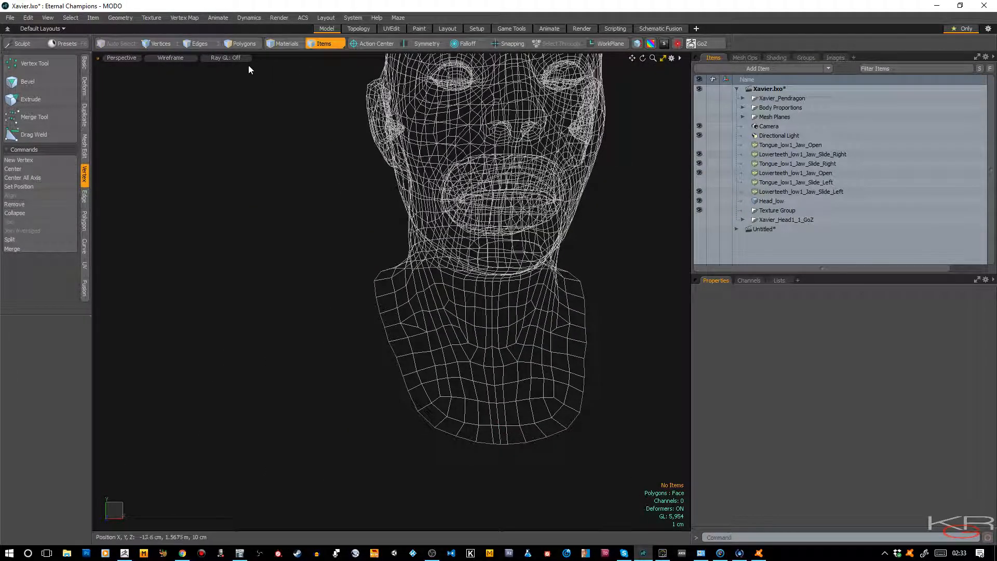
click(186, 56)
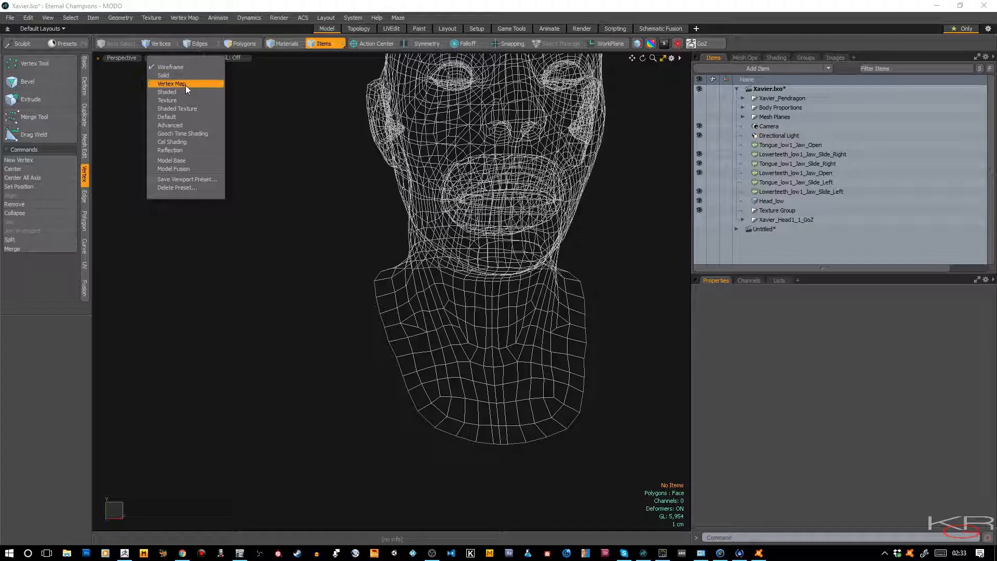
click(183, 117)
alt+drag(435, 180, 550, 138)
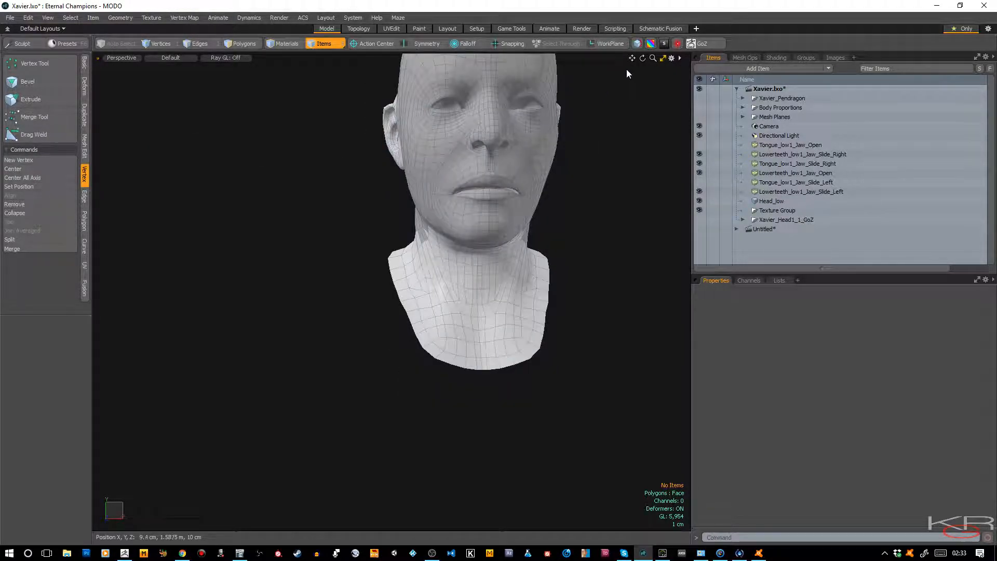
drag(643, 58, 509, 145)
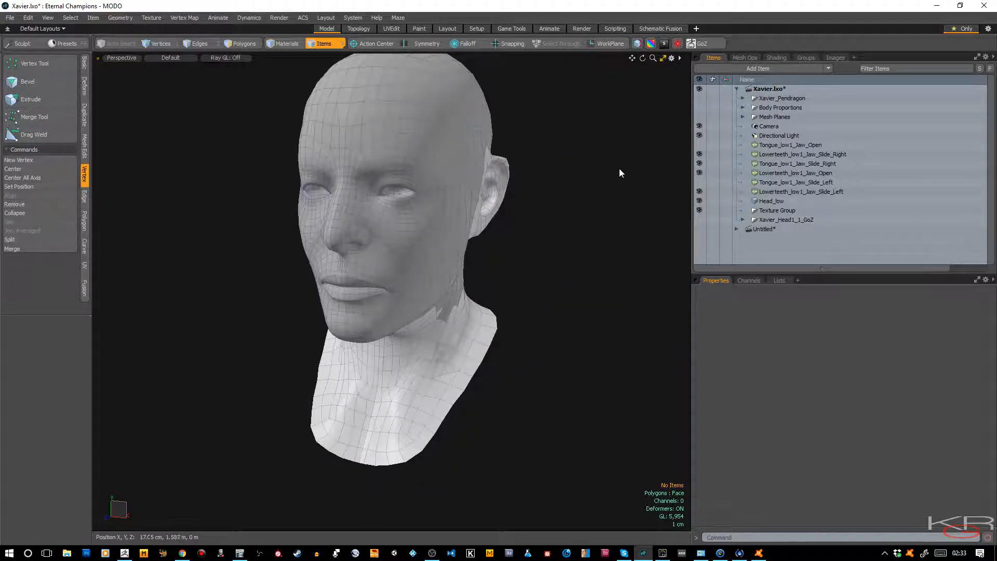
scroll(611, 182, down, 2)
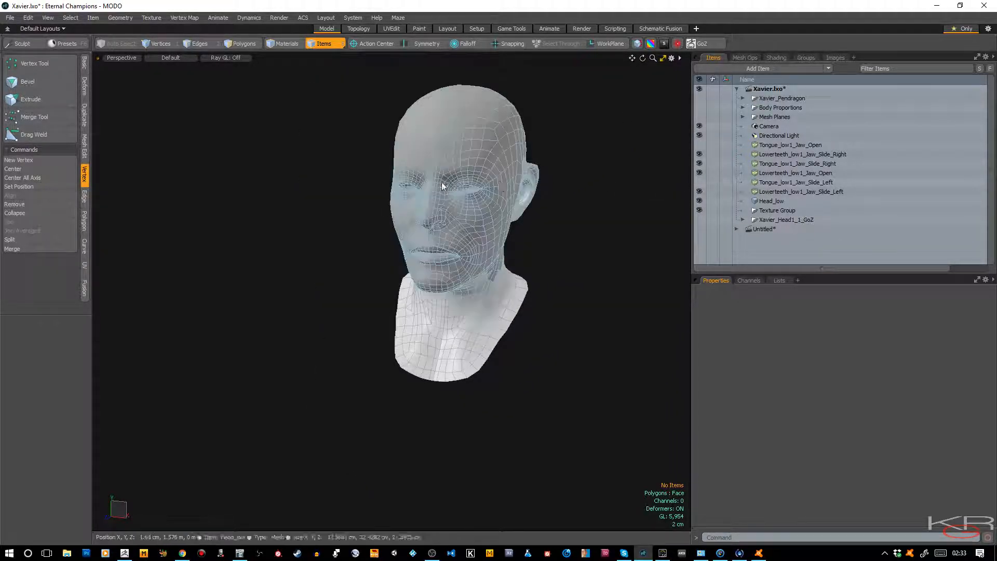